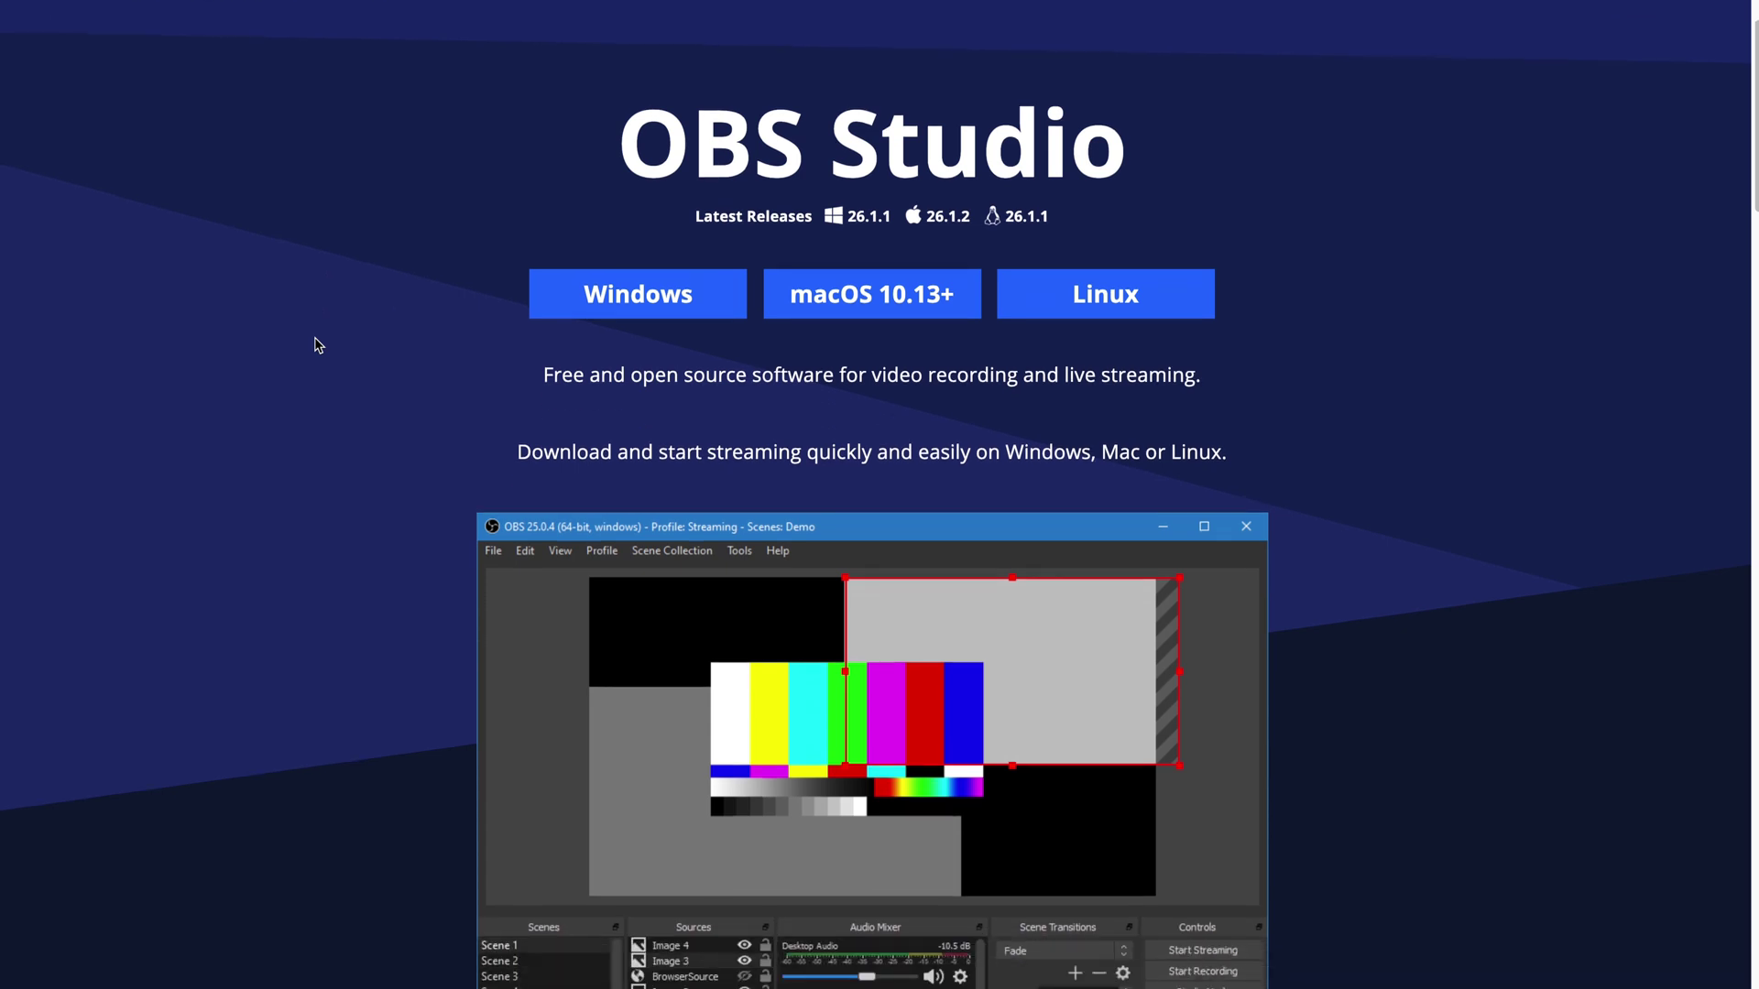
scroll(317, 345, down, 6)
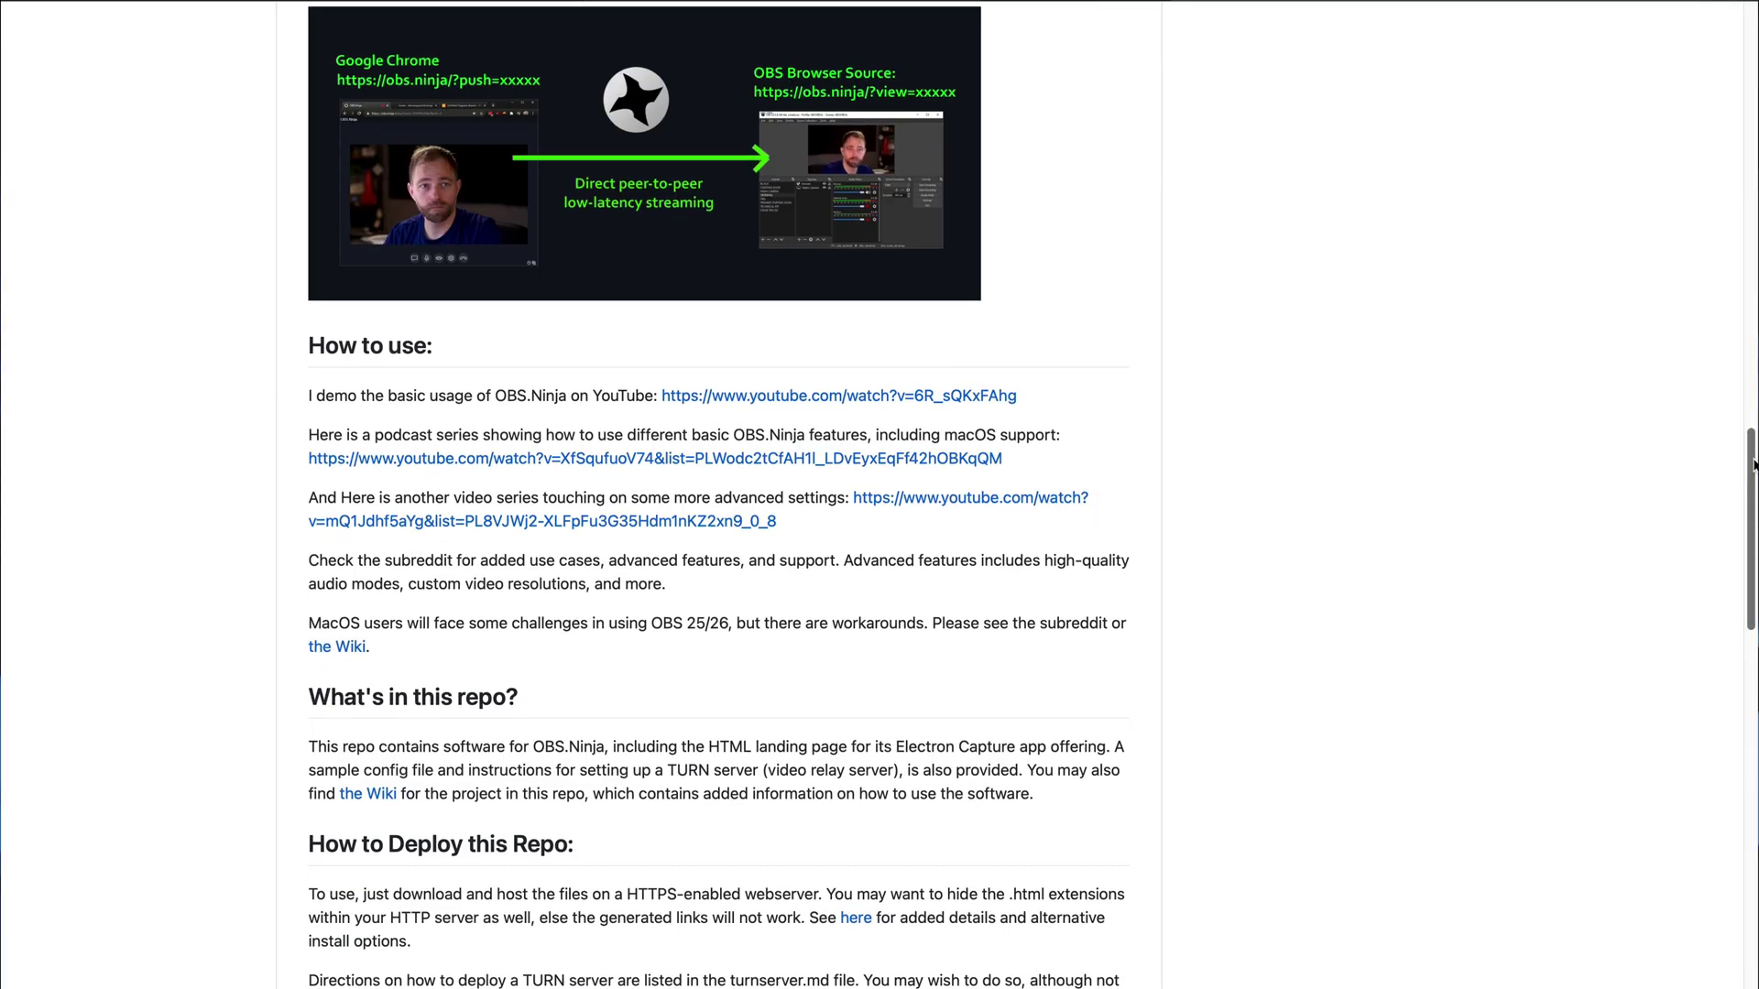
Step: Scroll through the OBS Studio window to look over the Full Show scene
drag(1752, 470, 1754, 508)
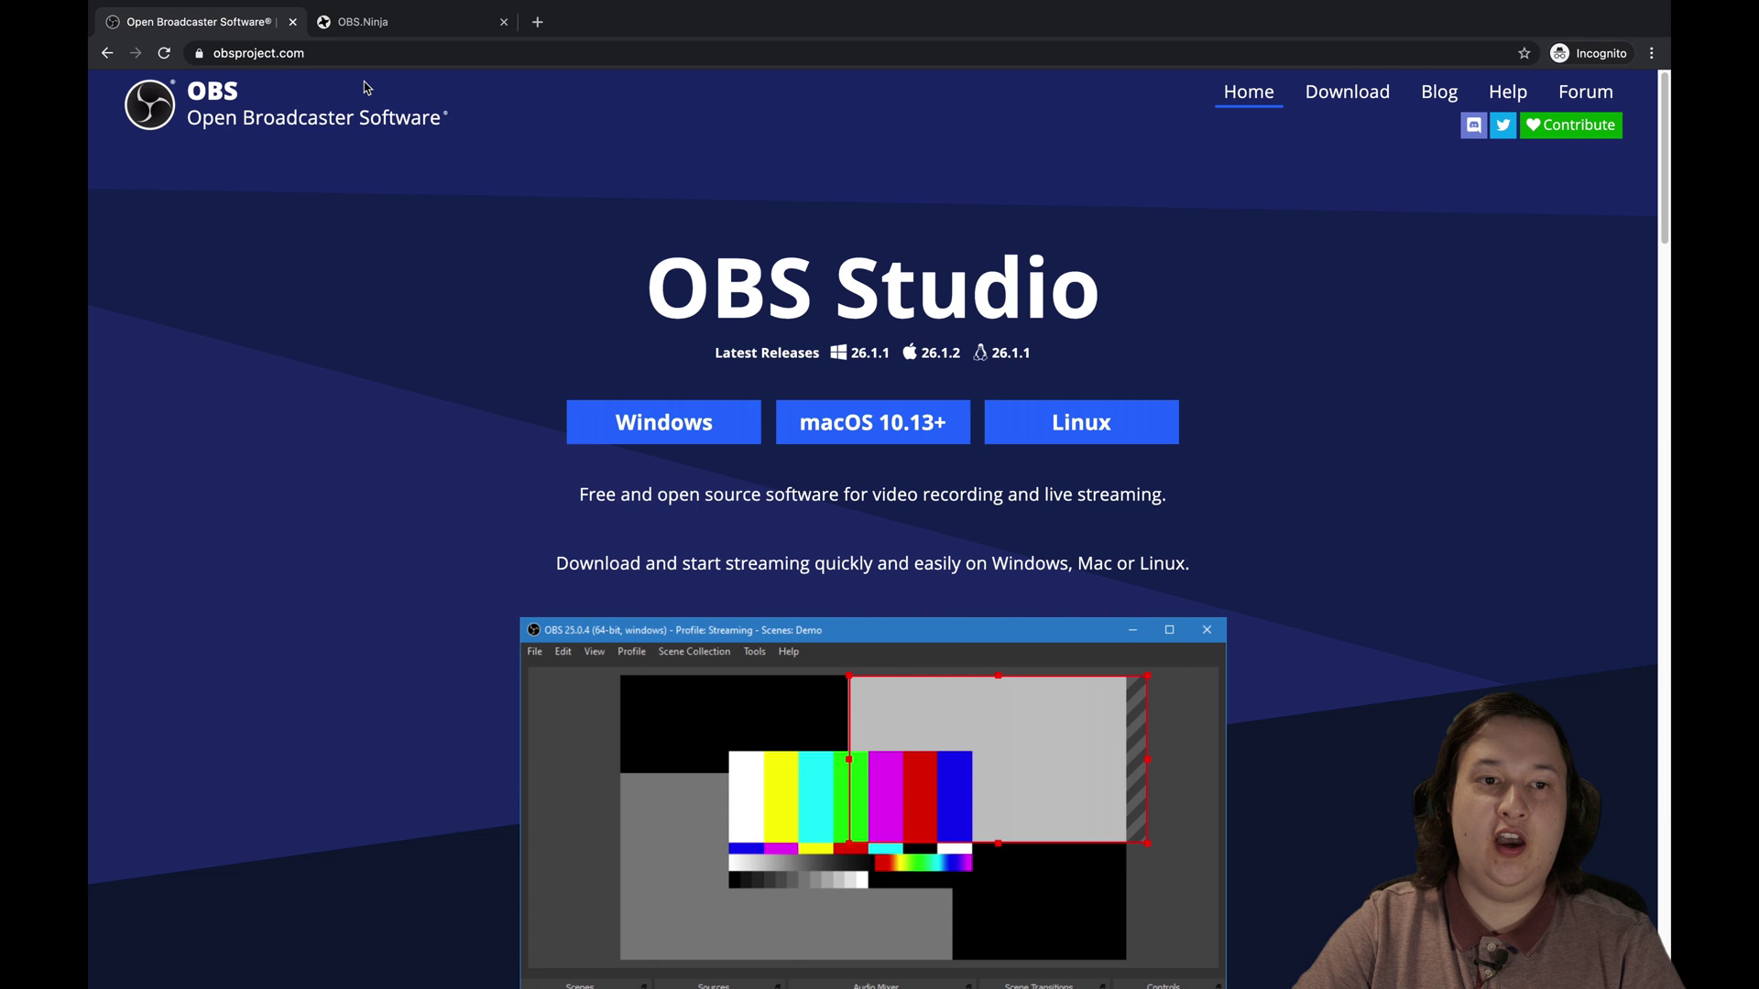
scroll(375, 379, down, 2)
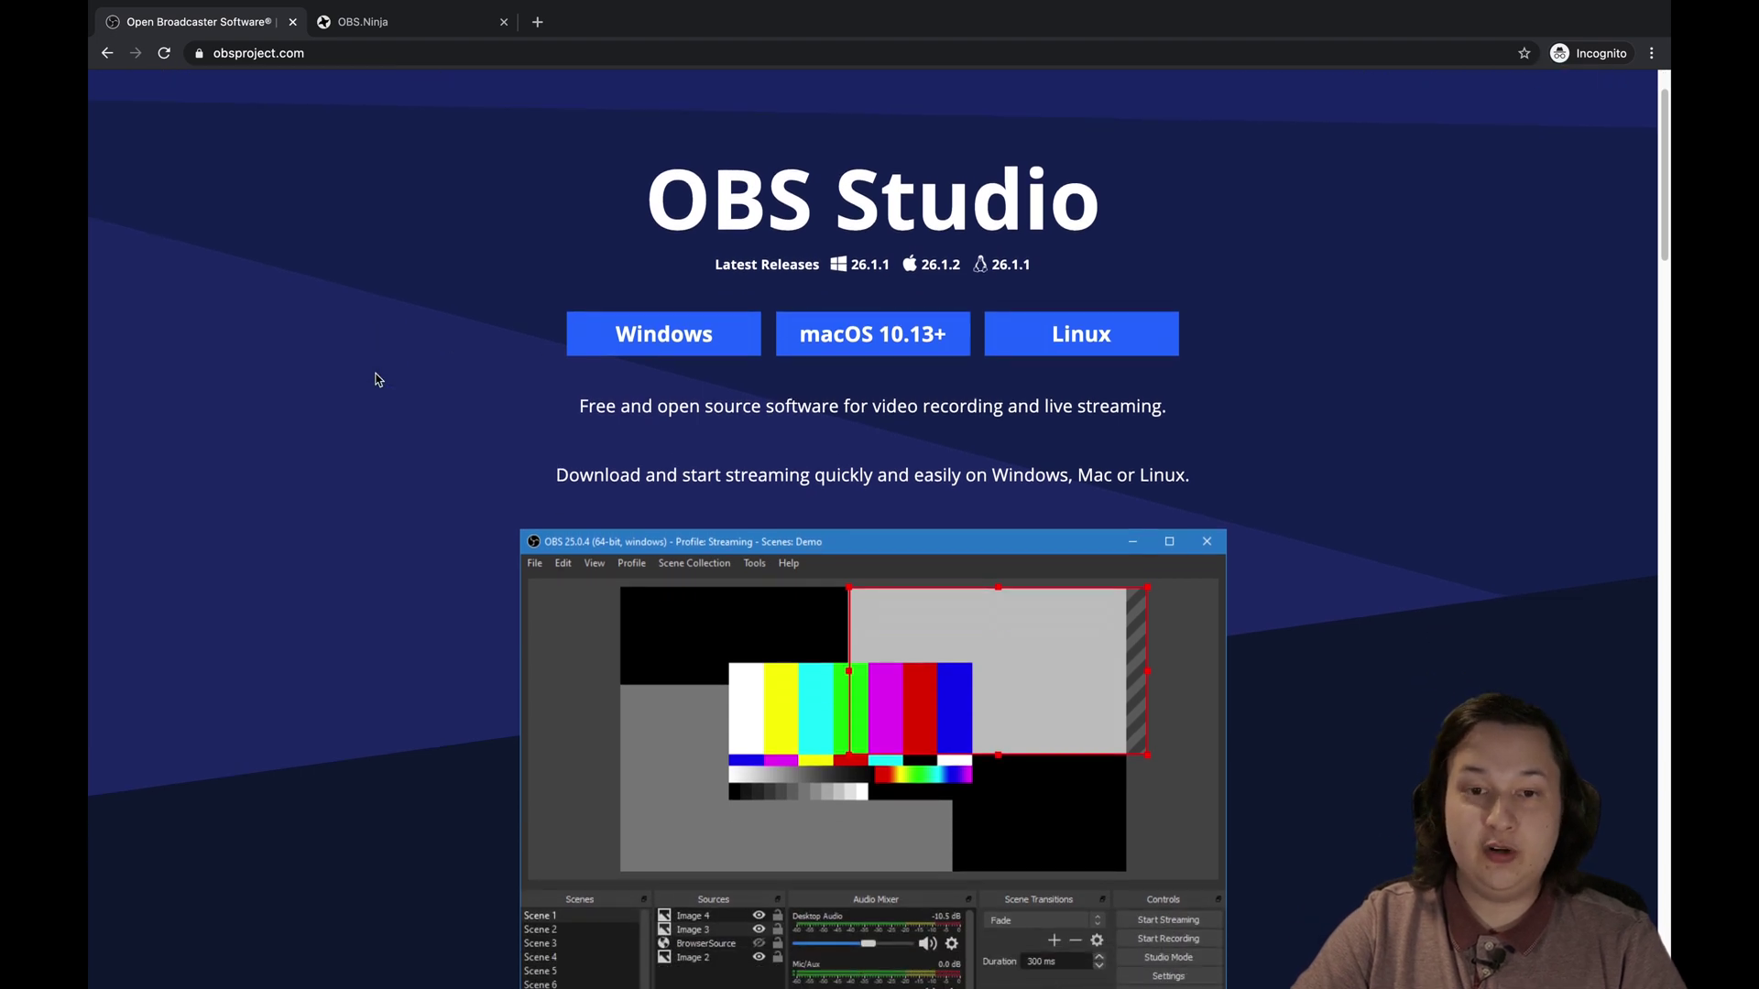
scroll(376, 379, down, 3)
scroll(376, 379, down, 10)
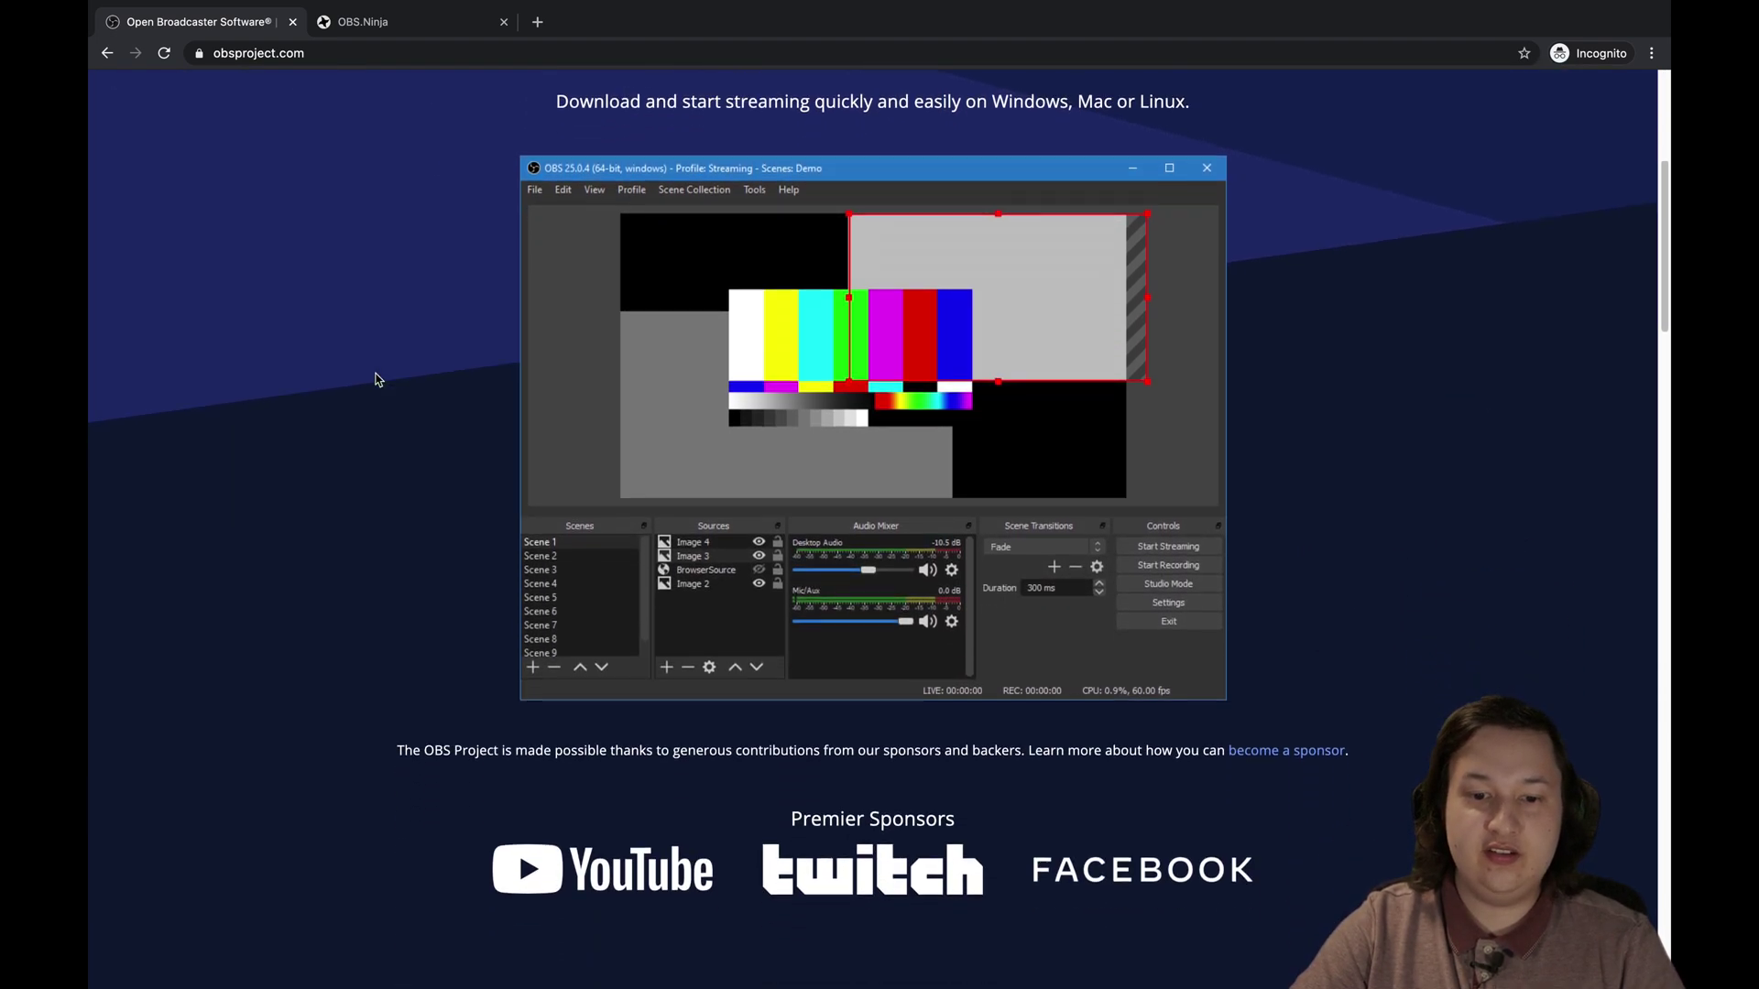
scroll(375, 380, up, 13)
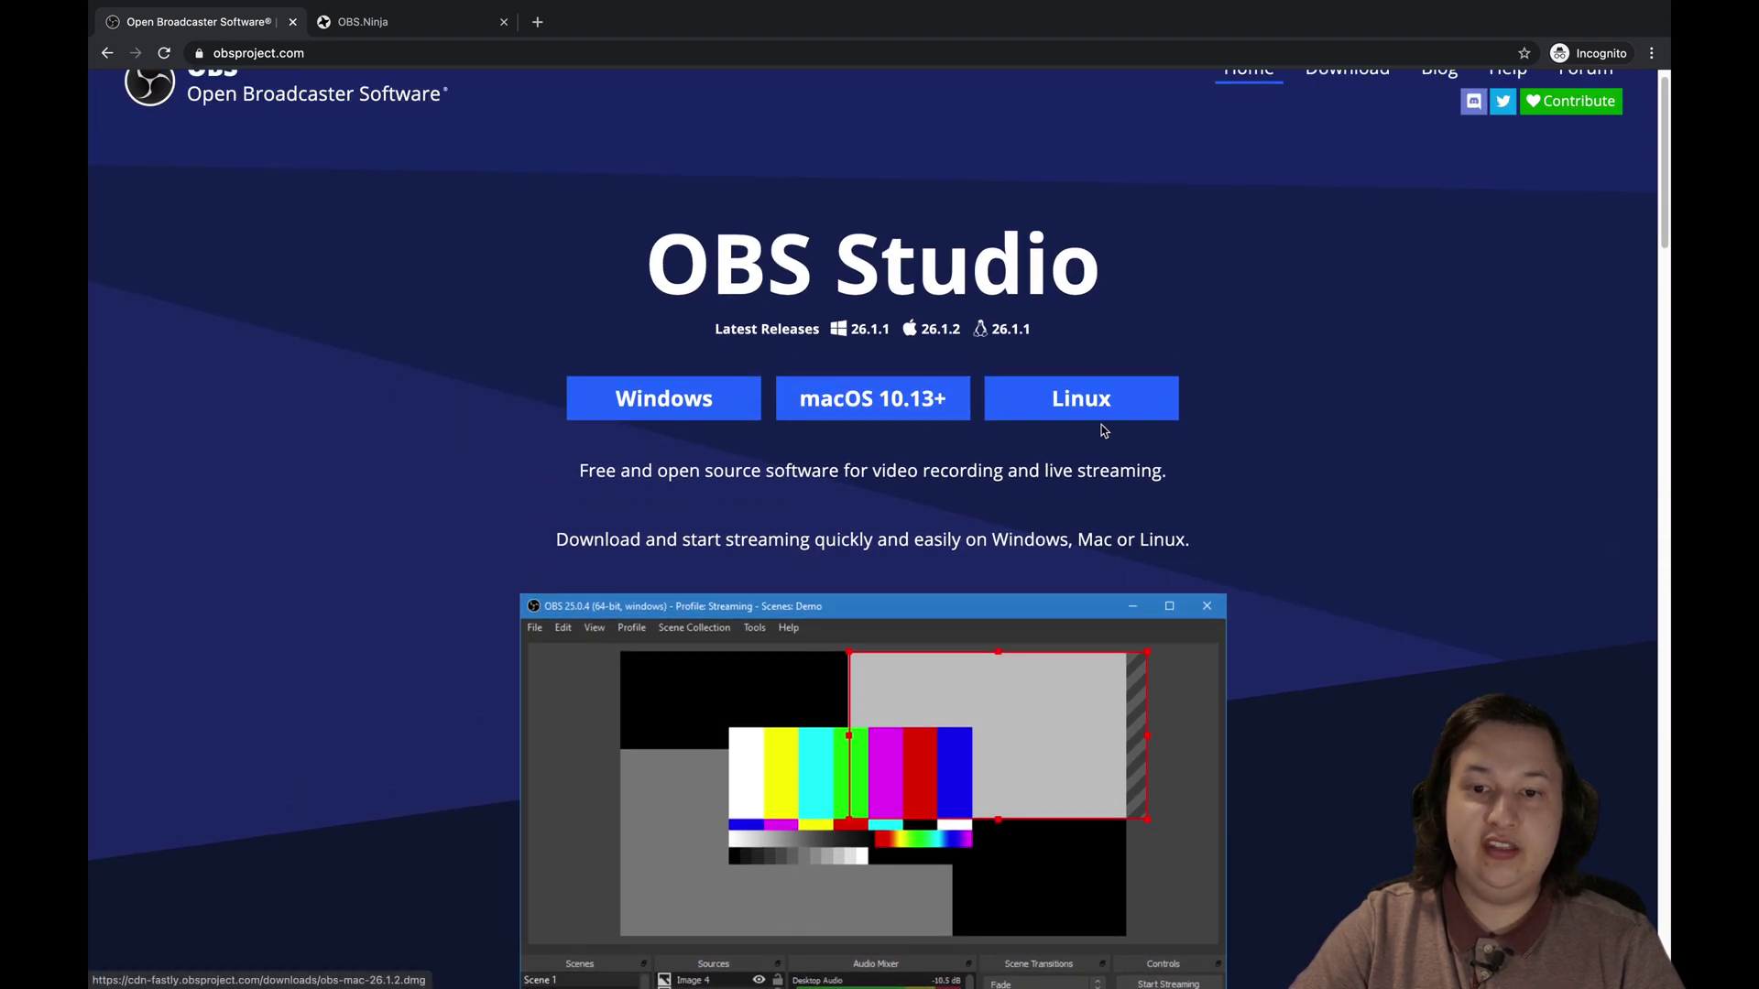
scroll(893, 433, up, 1)
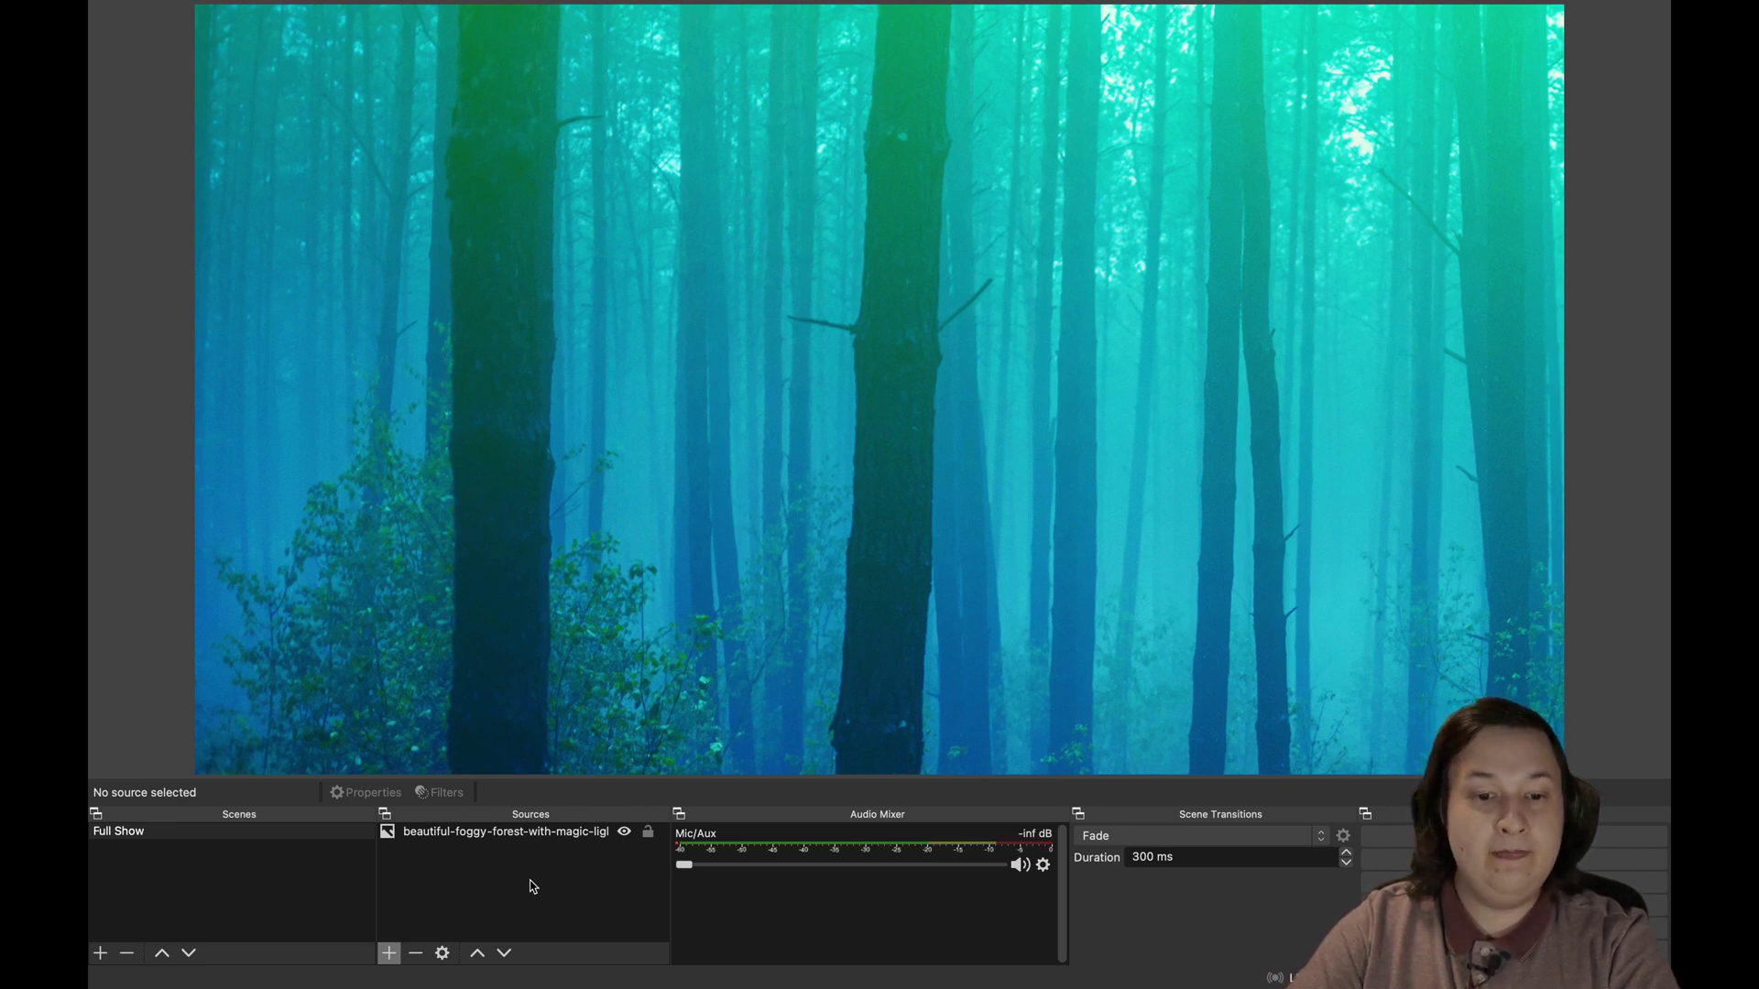
Step: Inspect the foggy forest image source, deselect it, and switch over to Chrome
click(502, 833)
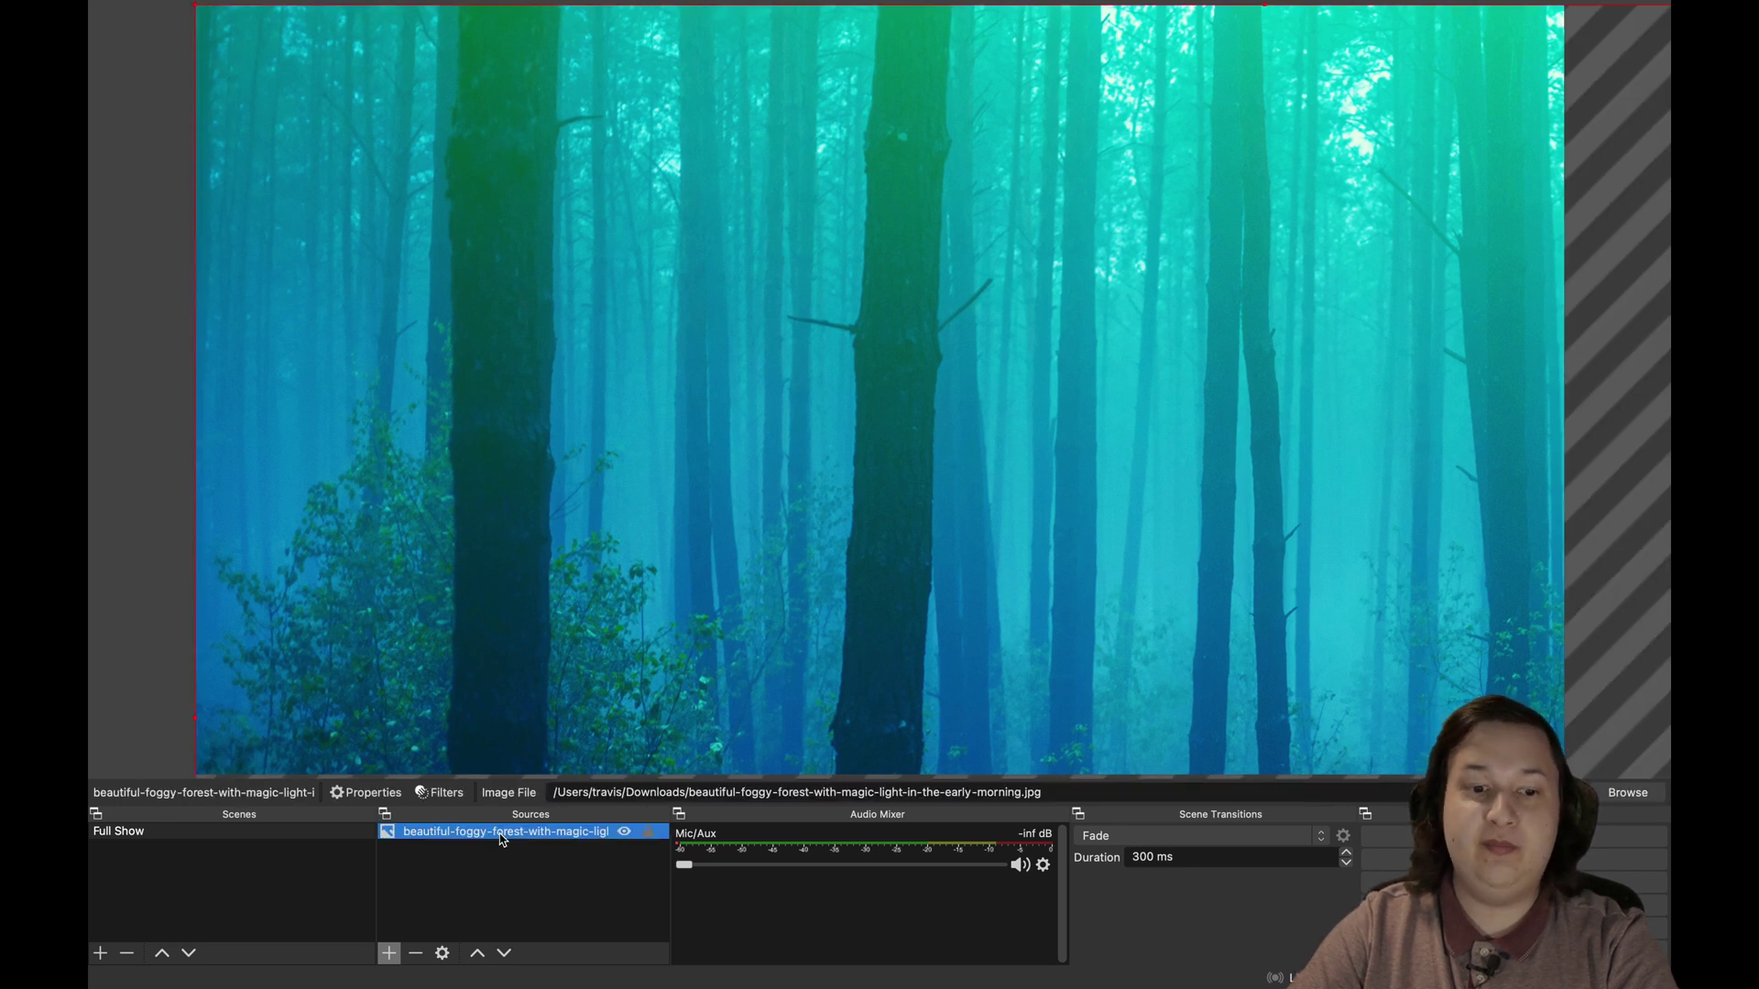
click(461, 880)
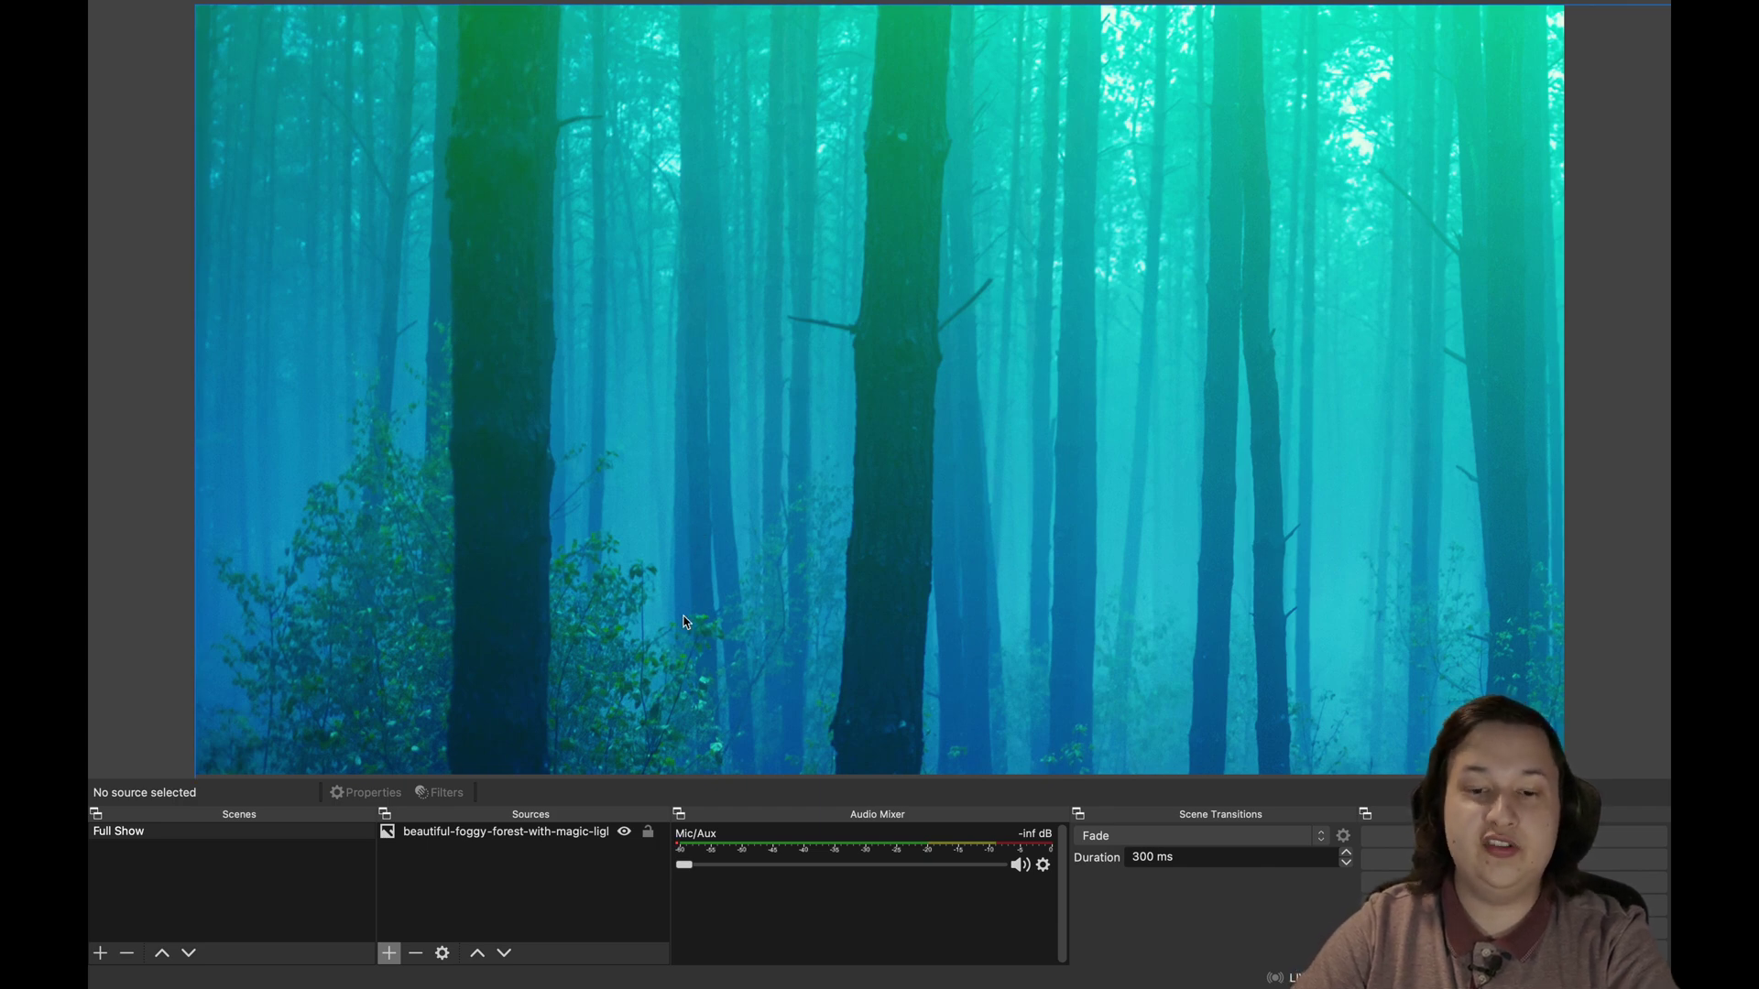
key(ctrl+Right)
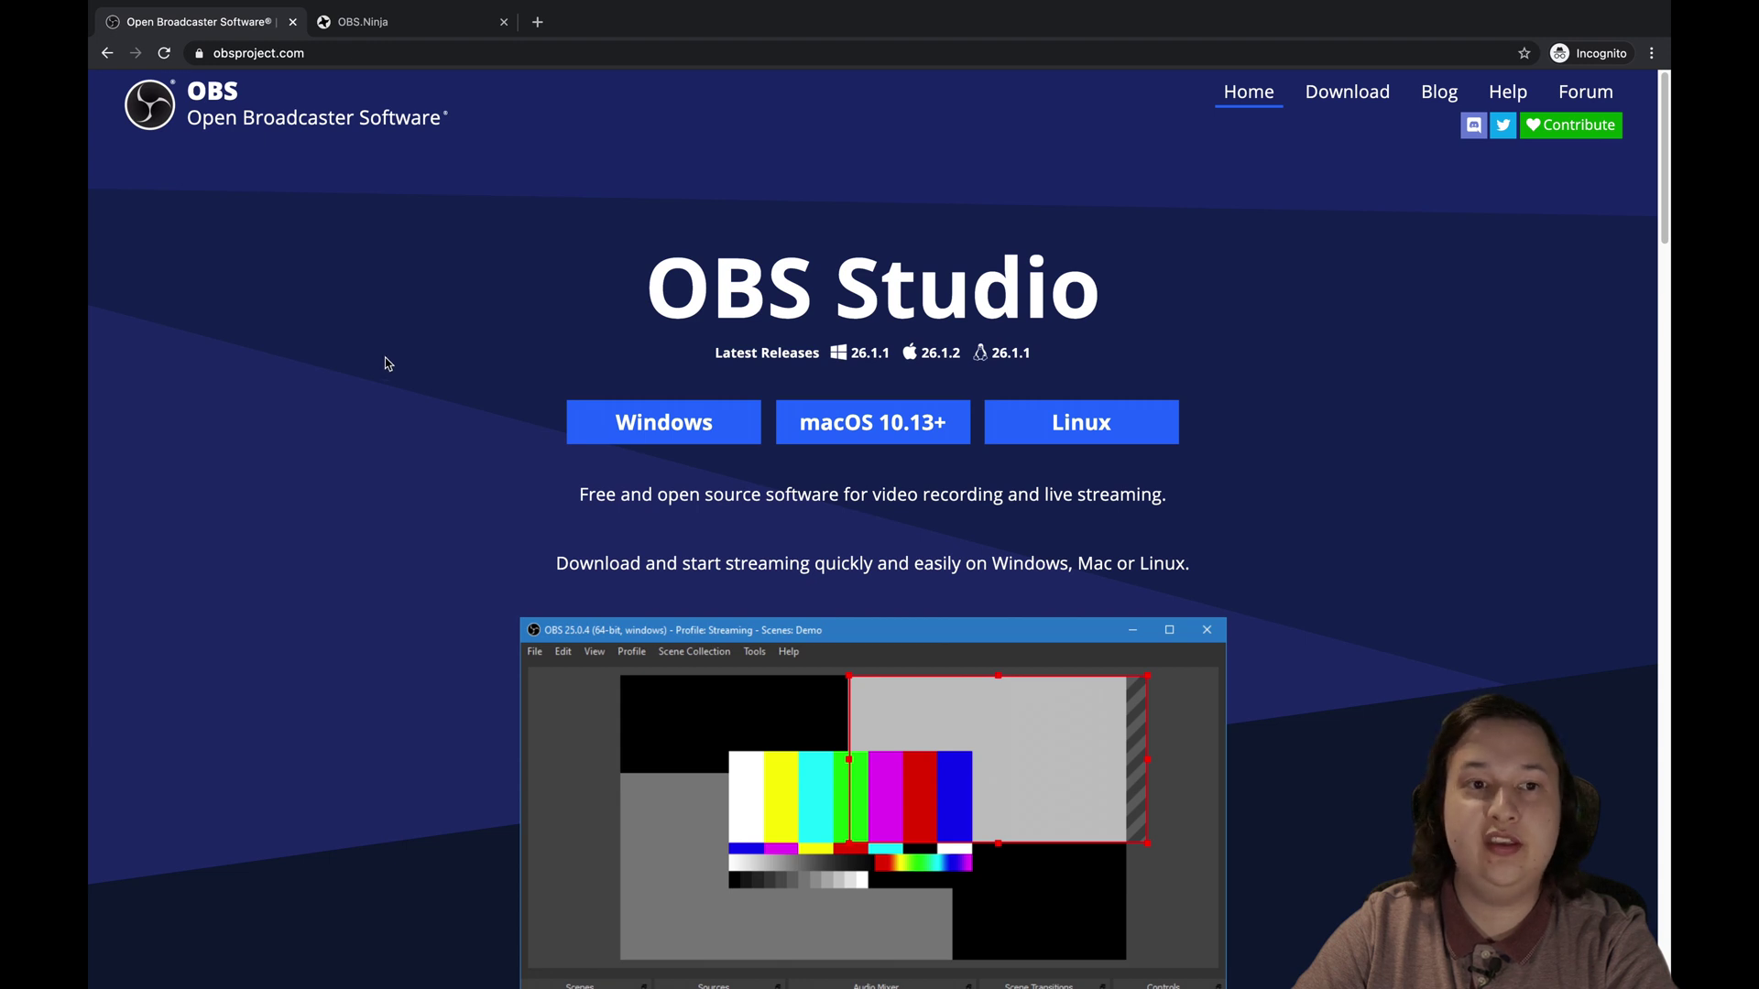
Step: Switch to the OBS.Ninja tab showing the Create a Room and Add your Camera options
click(364, 24)
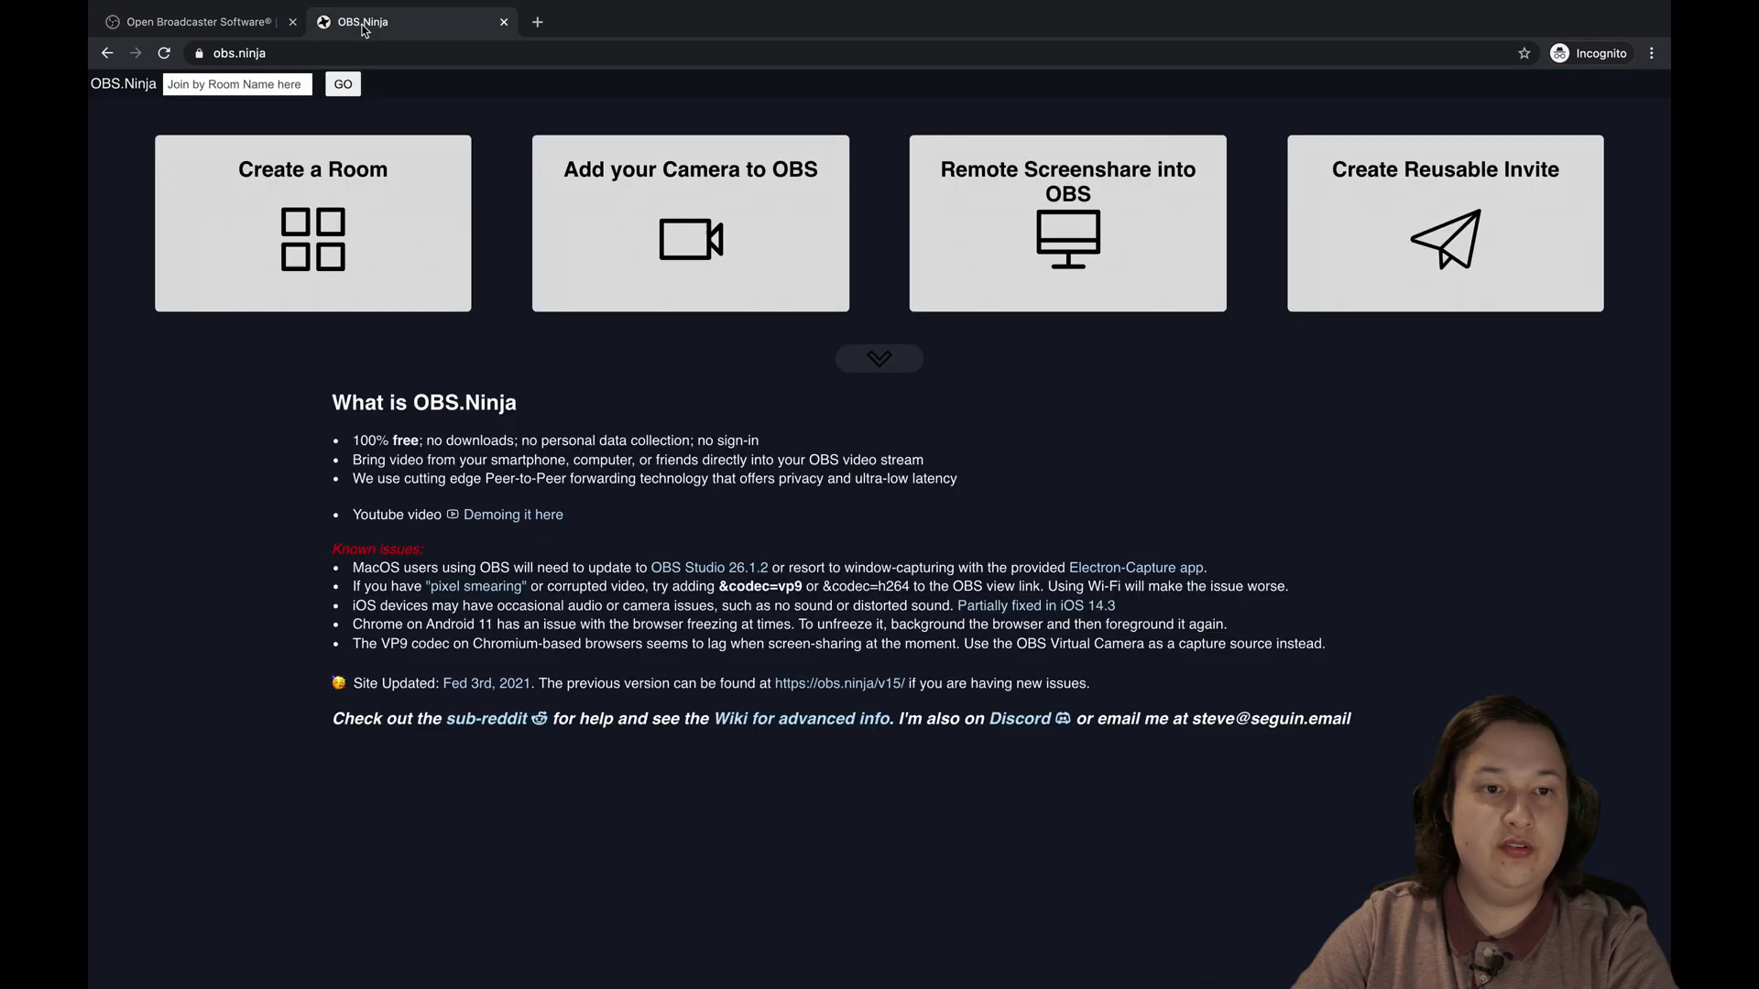
click(300, 54)
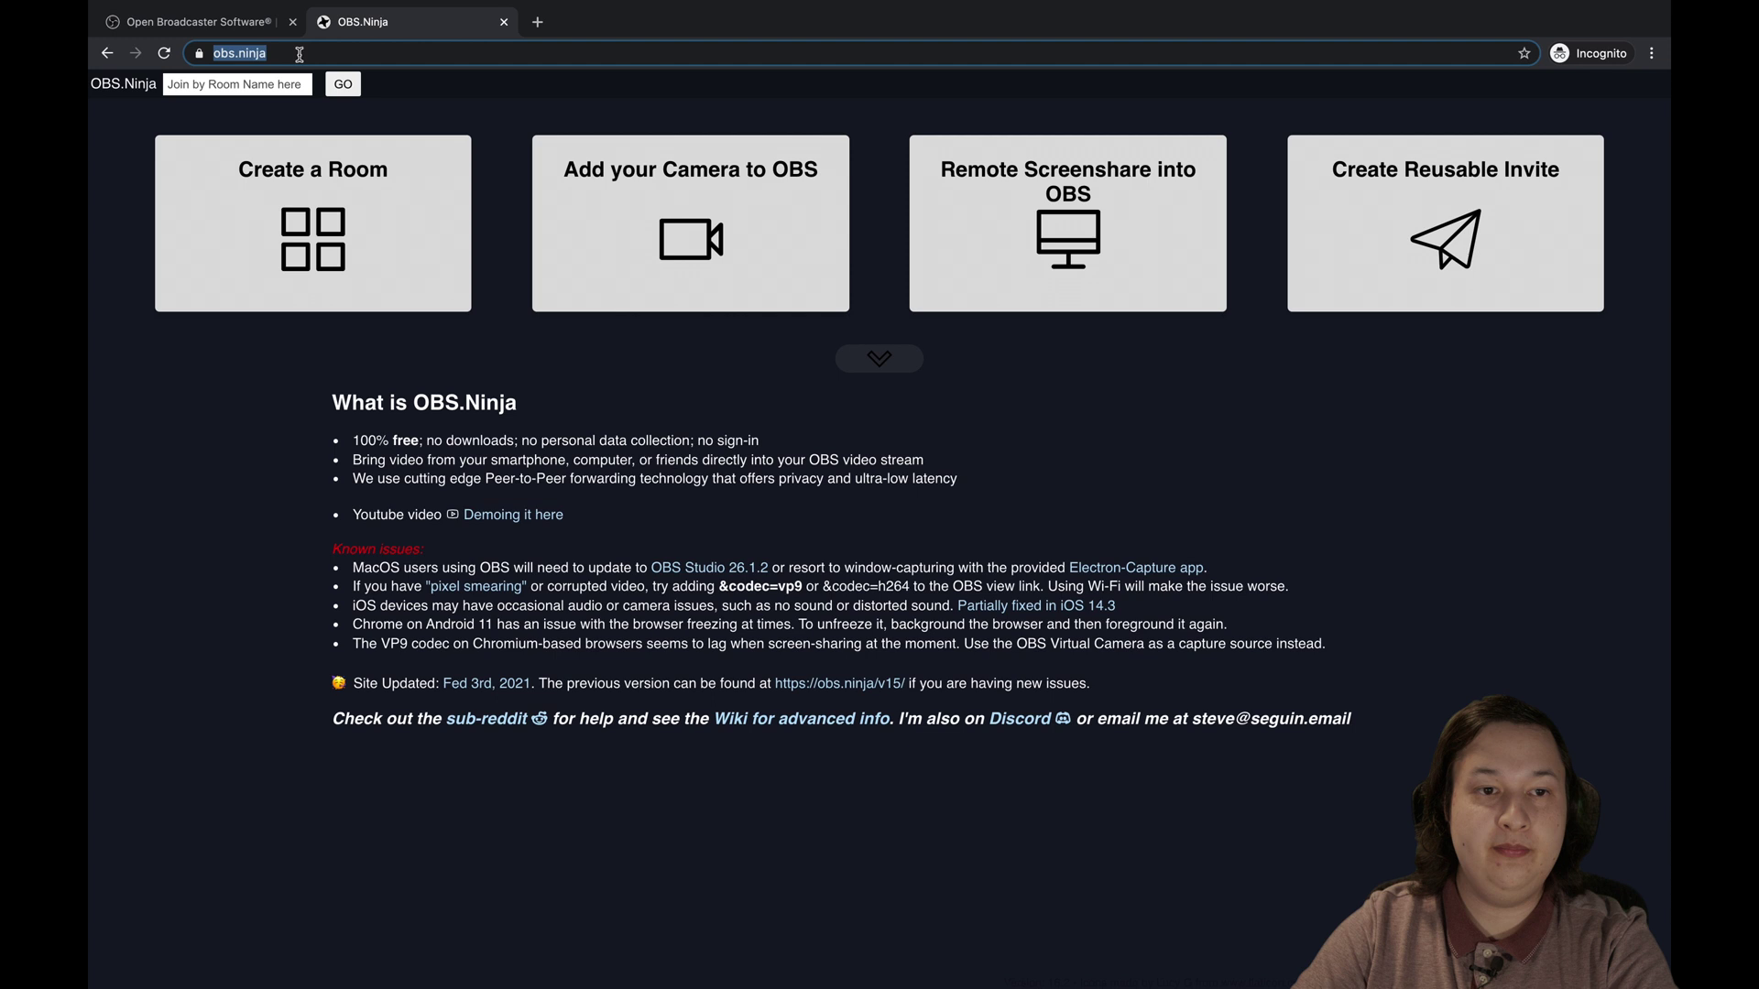
click(233, 626)
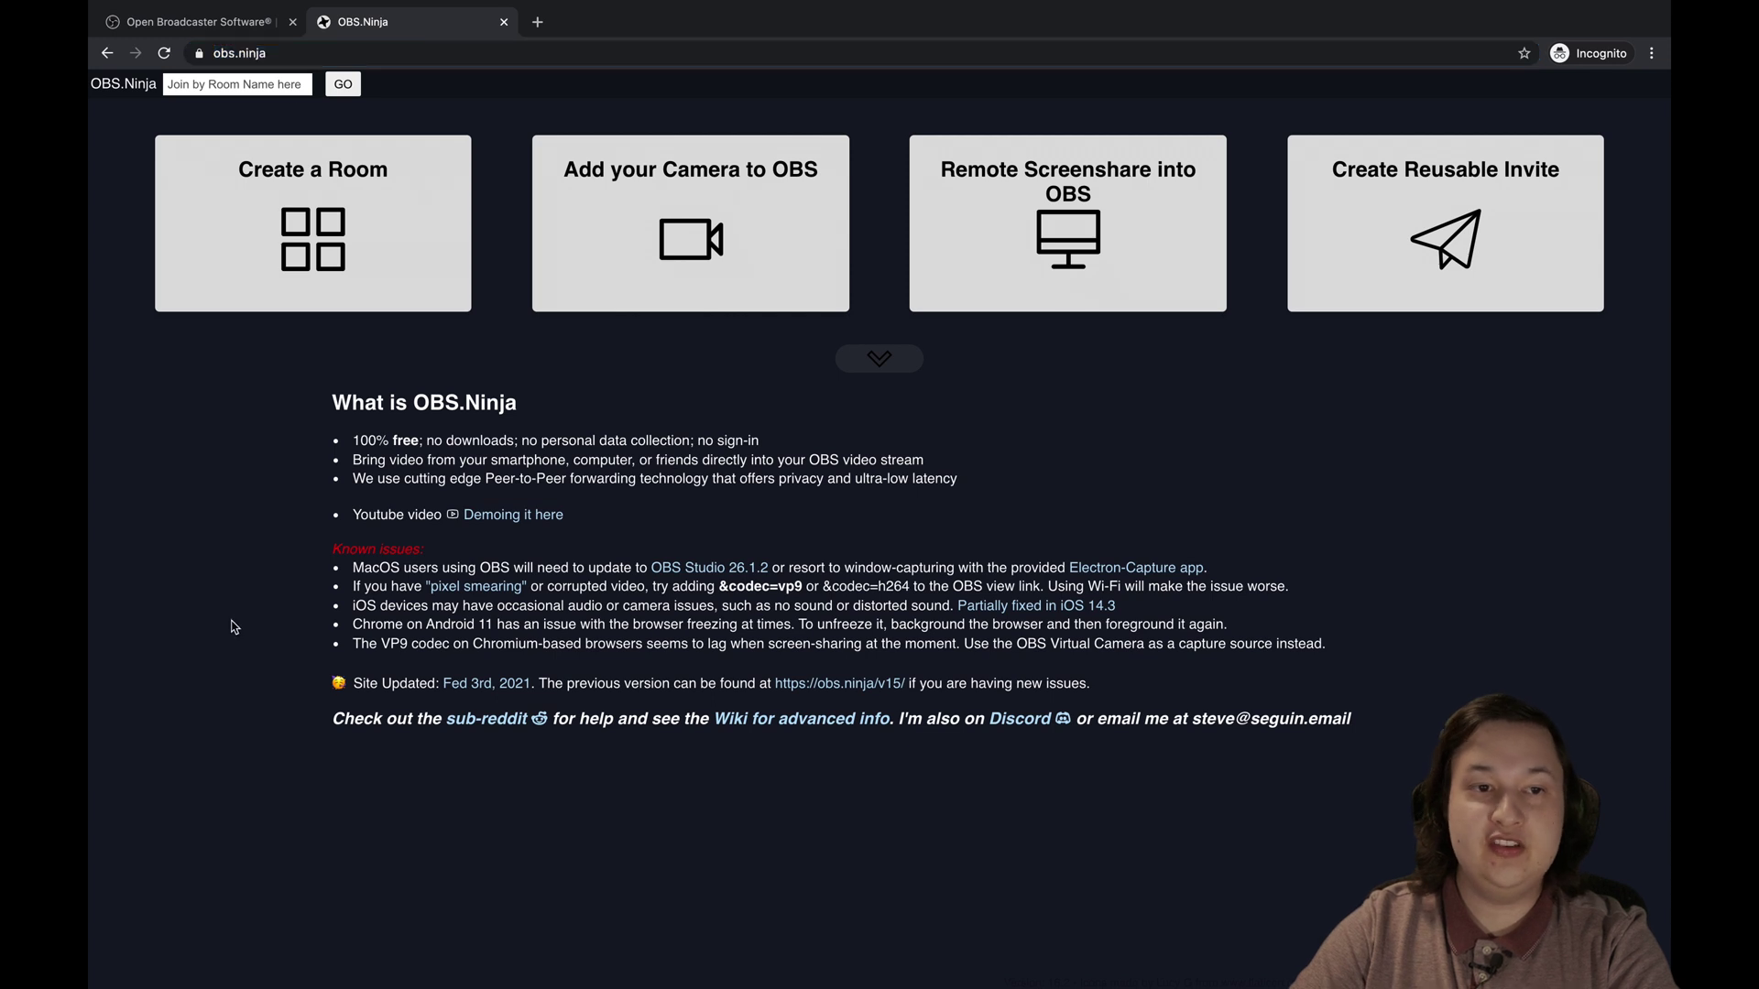
Step: Add the Cam Link 4K camera in OBS.Ninja, start sharing it, and return to OBS
click(678, 240)
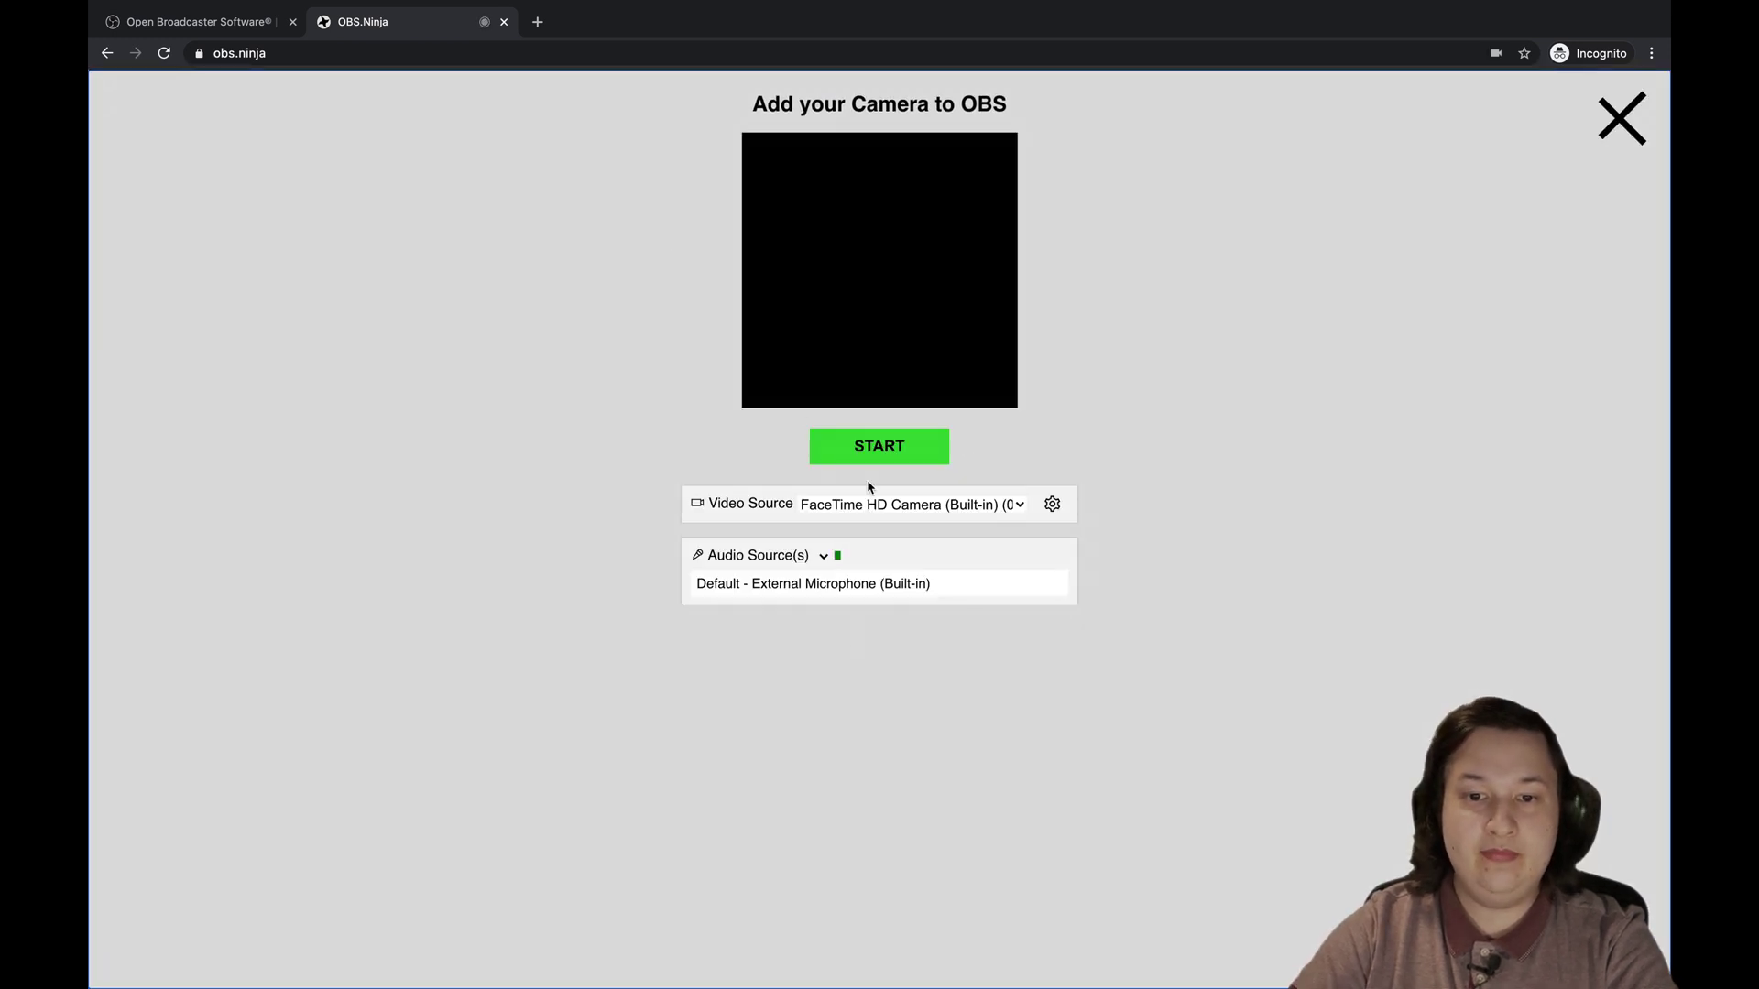
click(842, 504)
click(862, 587)
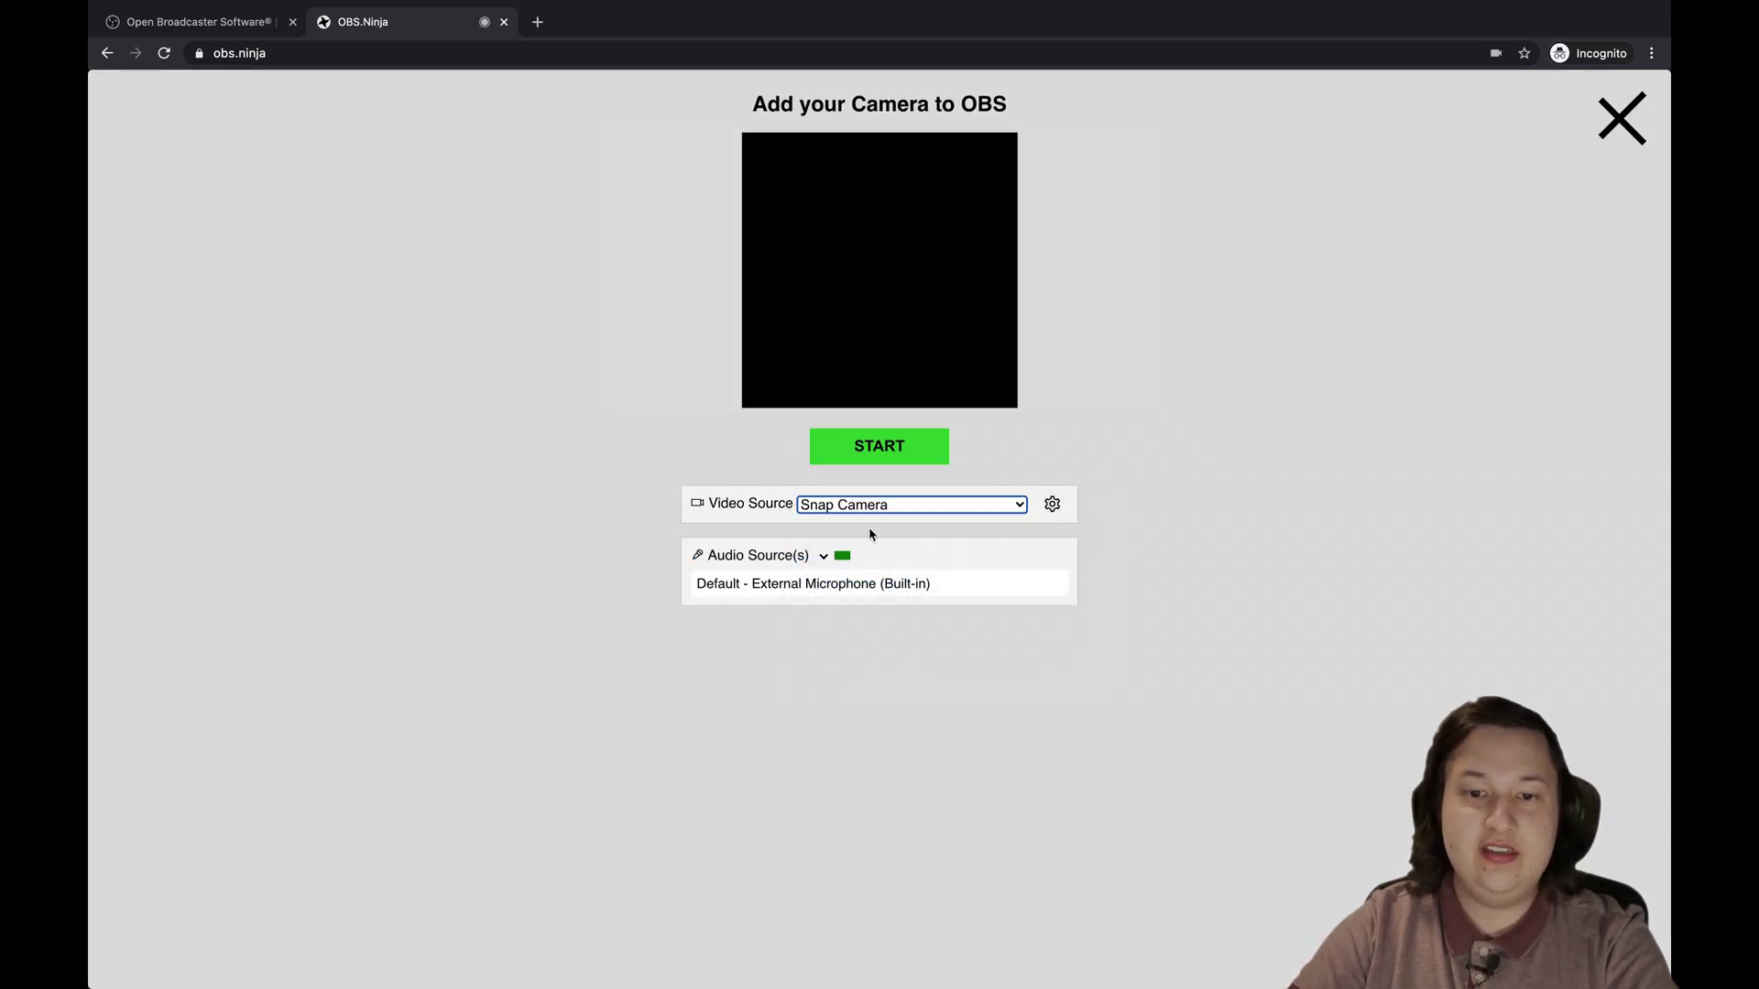
click(866, 510)
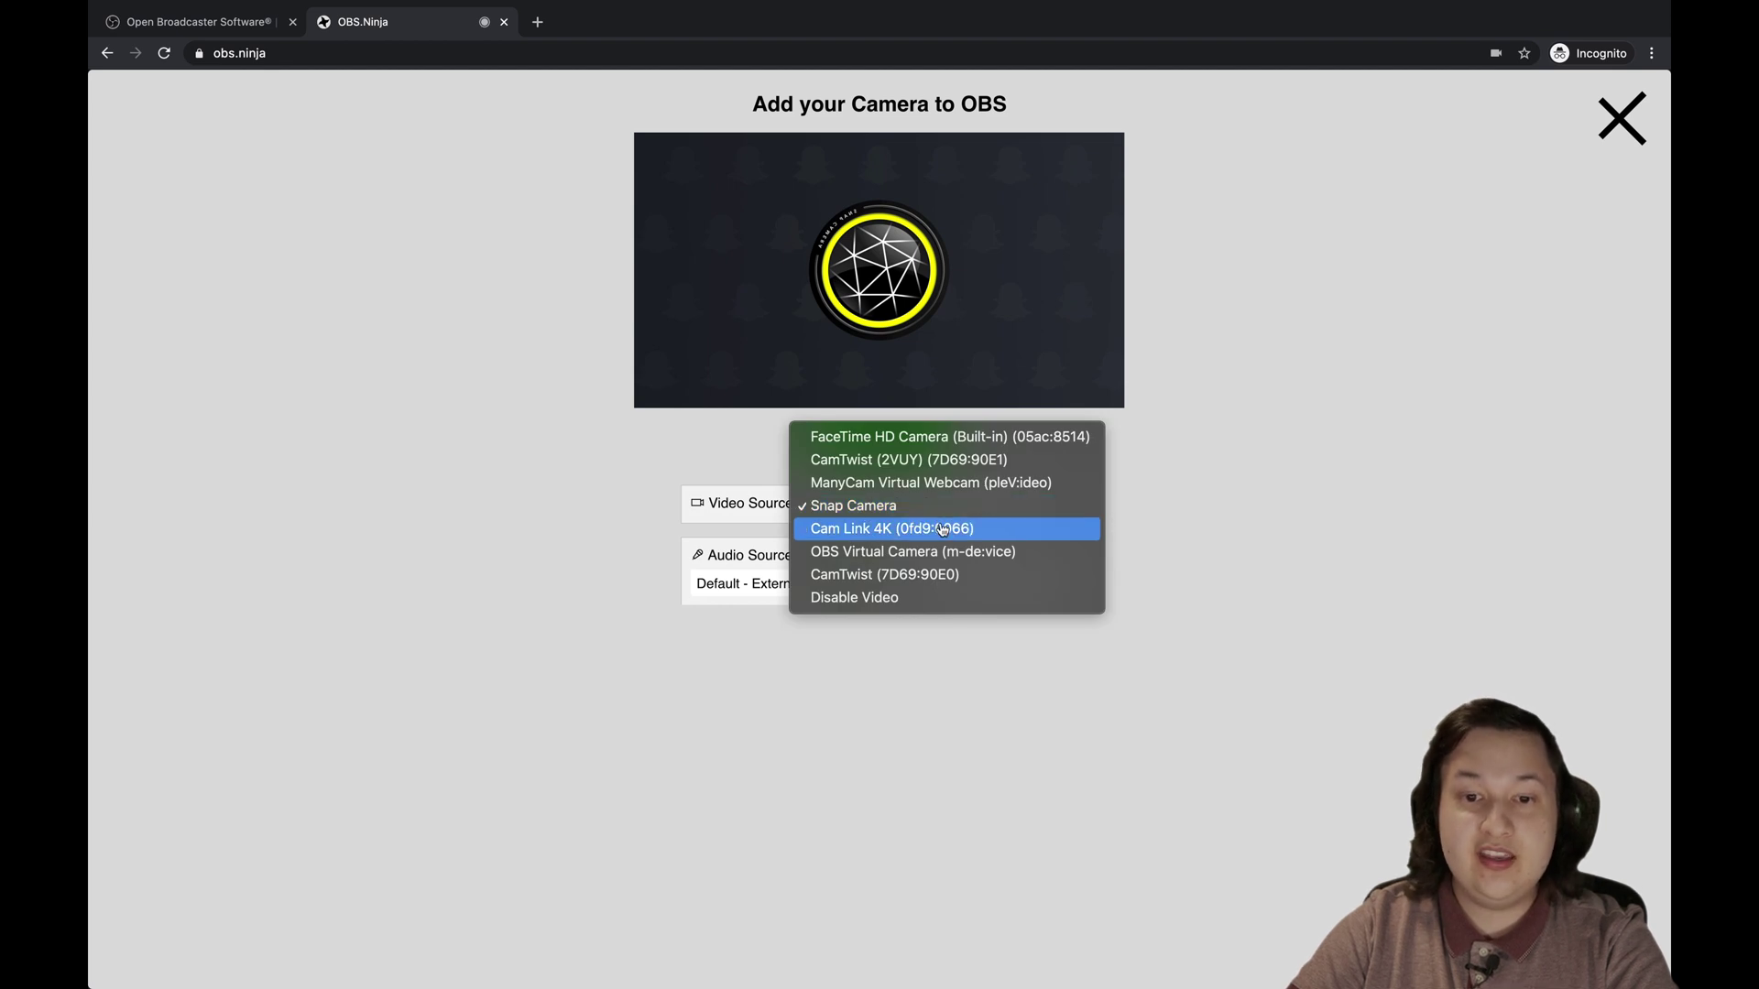
click(868, 530)
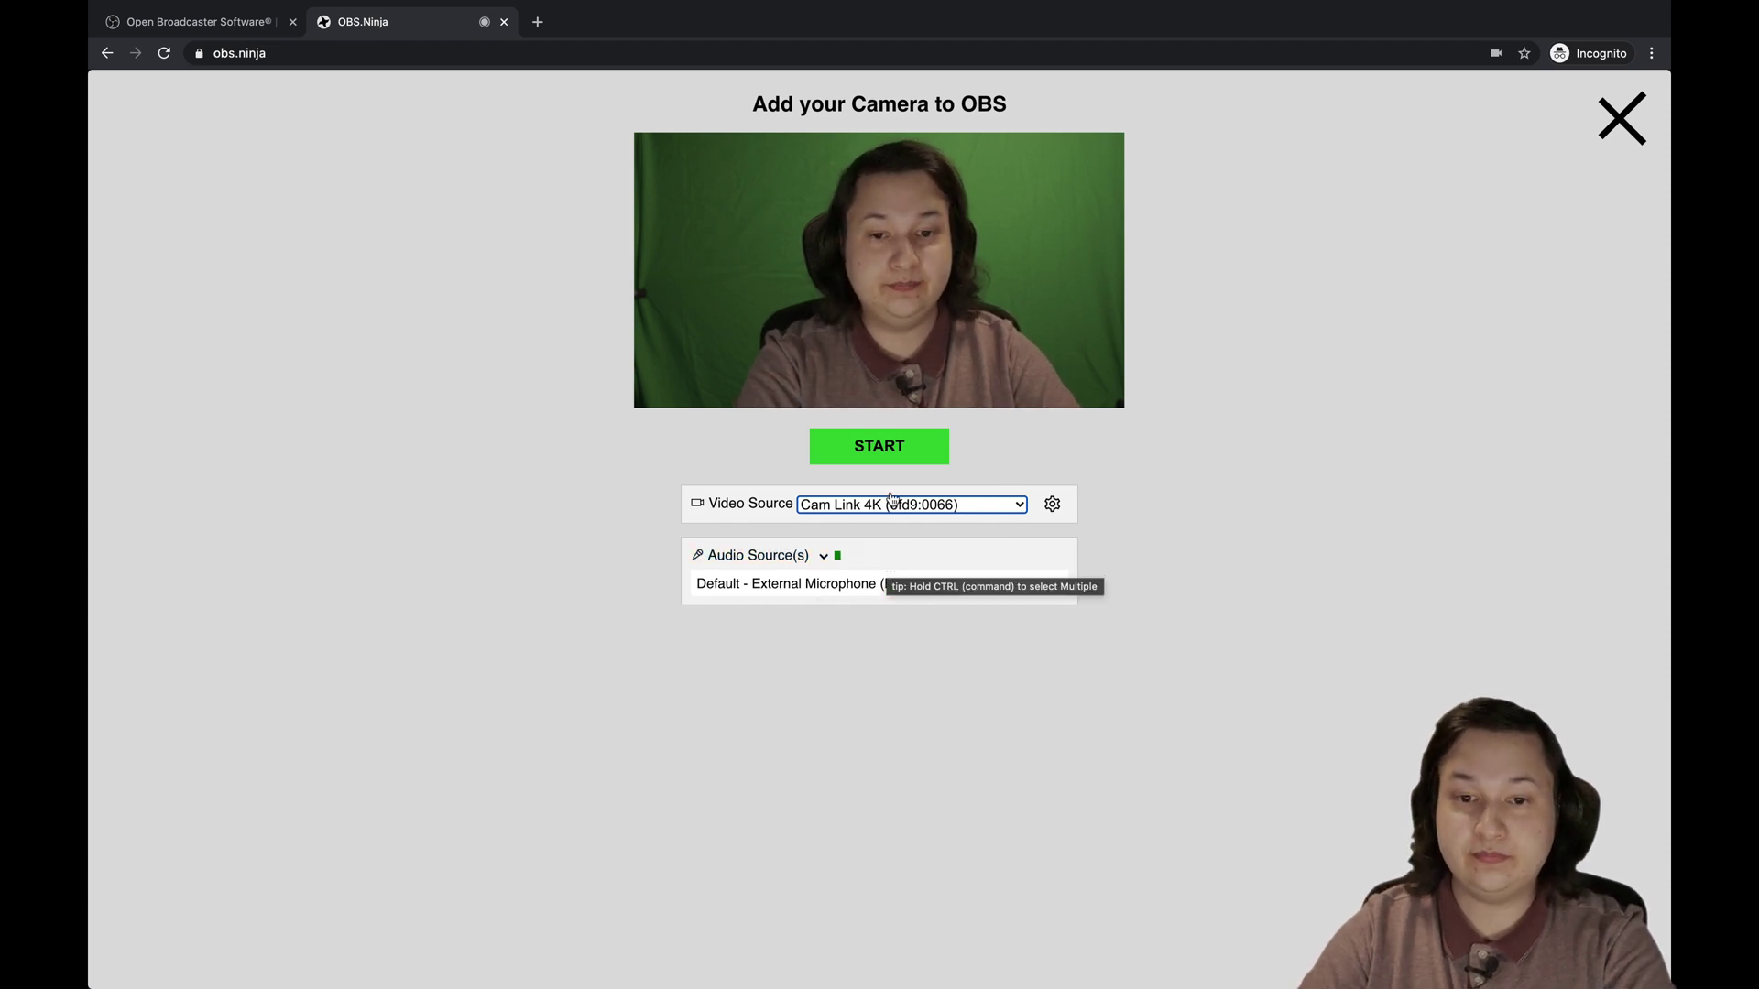
click(901, 448)
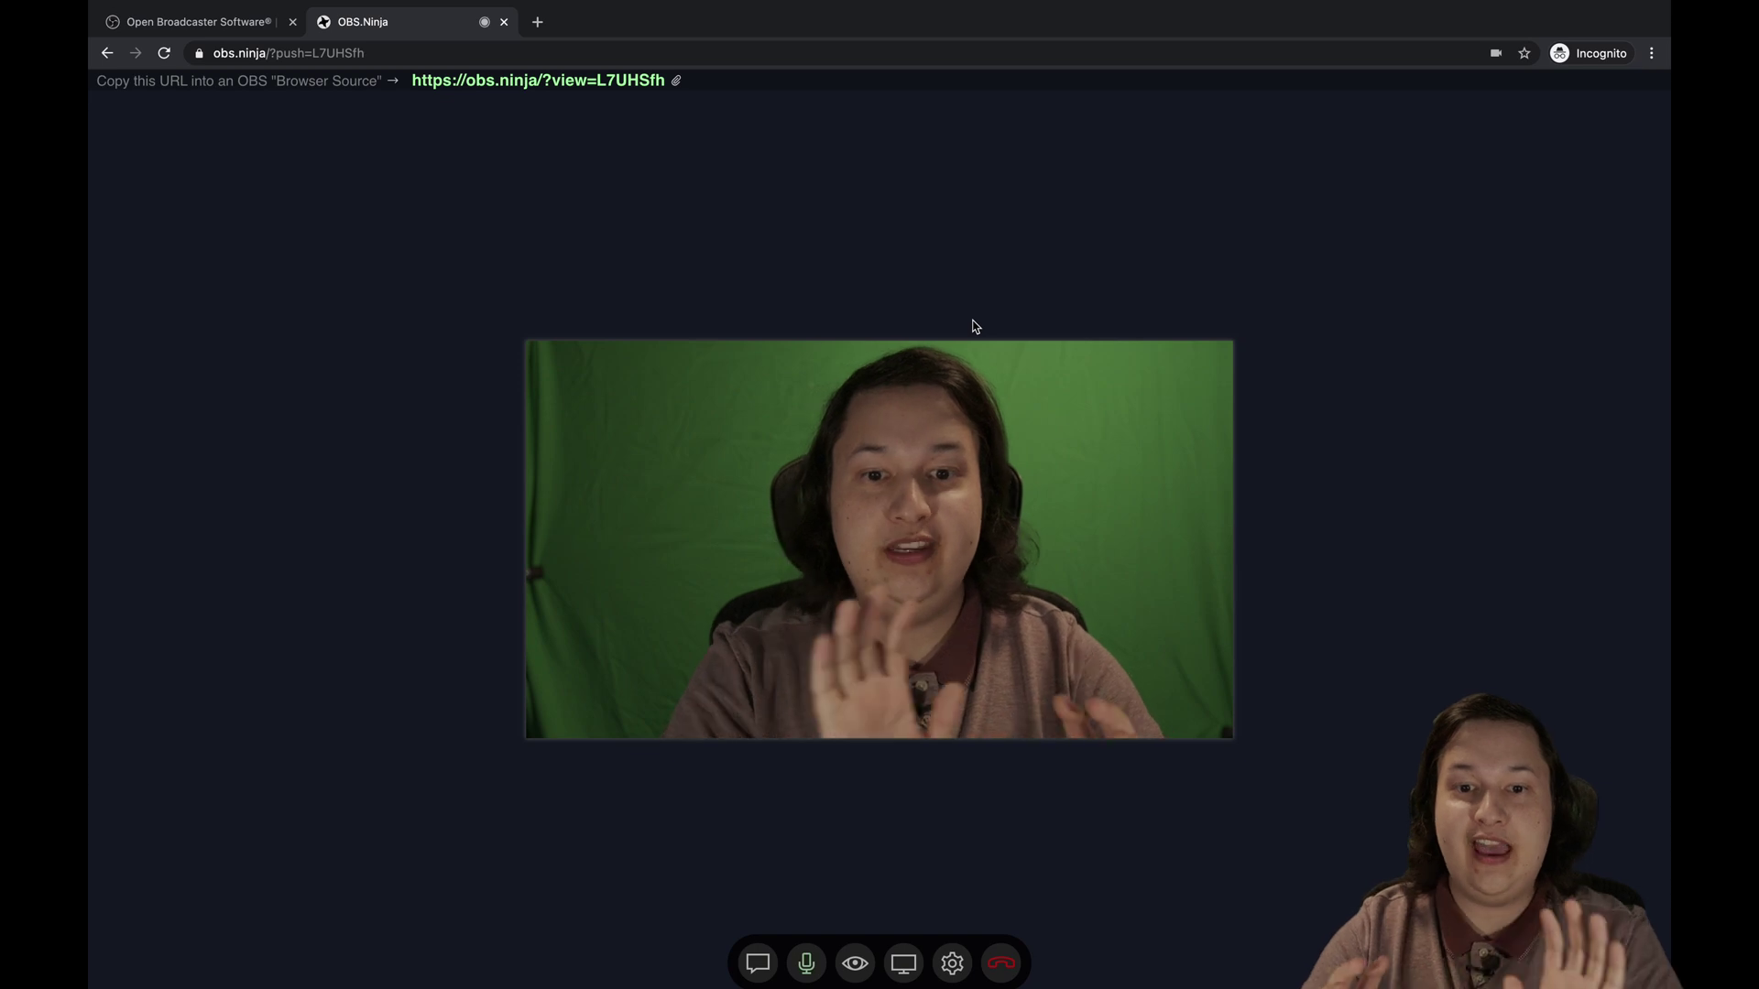
key(ctrl+Left)
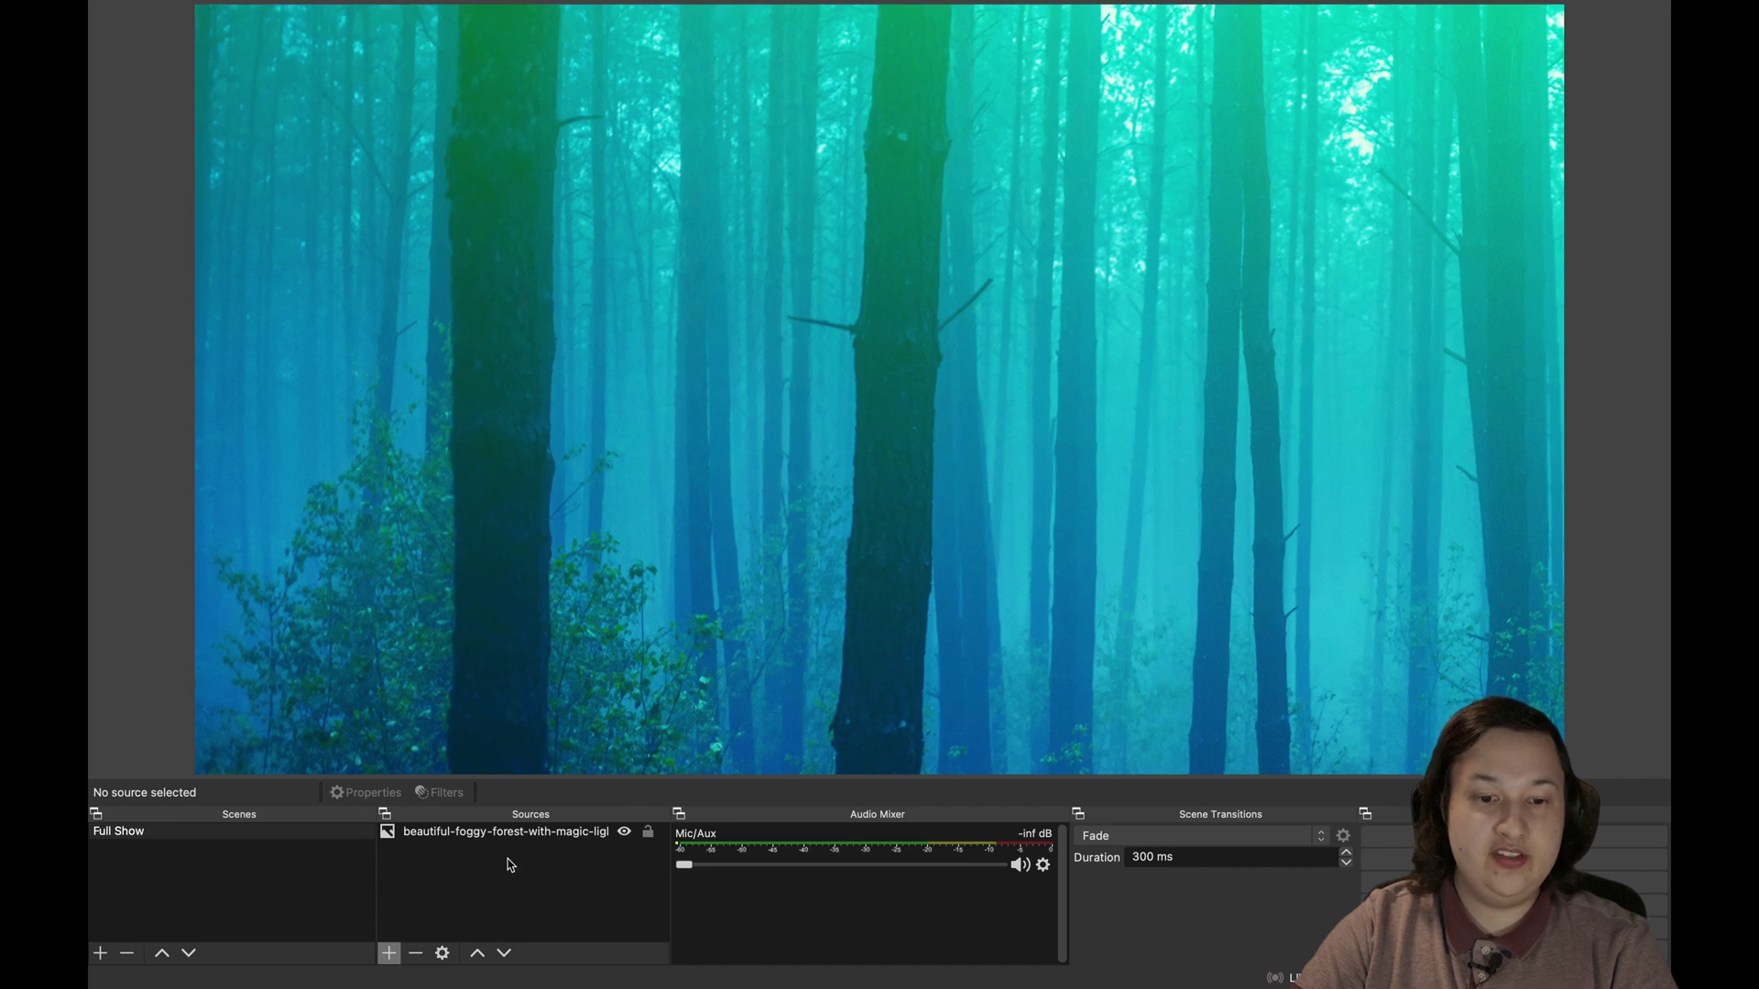
Step: Create a Browser source named after the guest in the Full Show scene
click(389, 954)
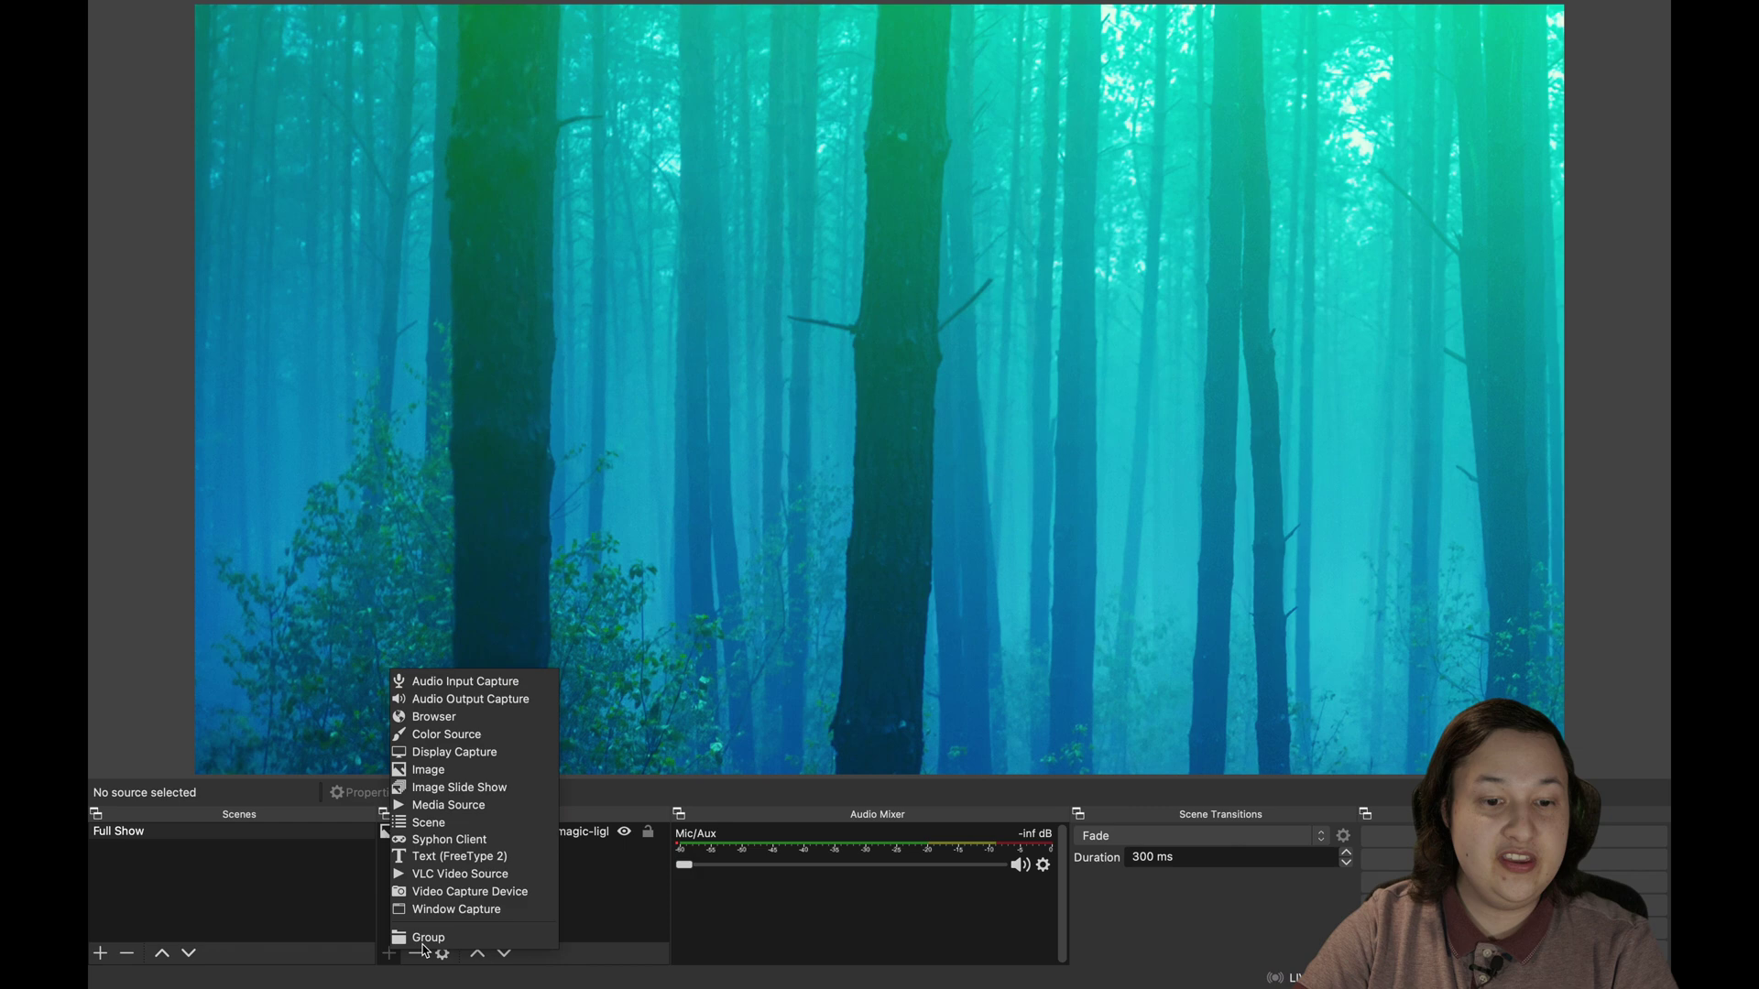
click(473, 719)
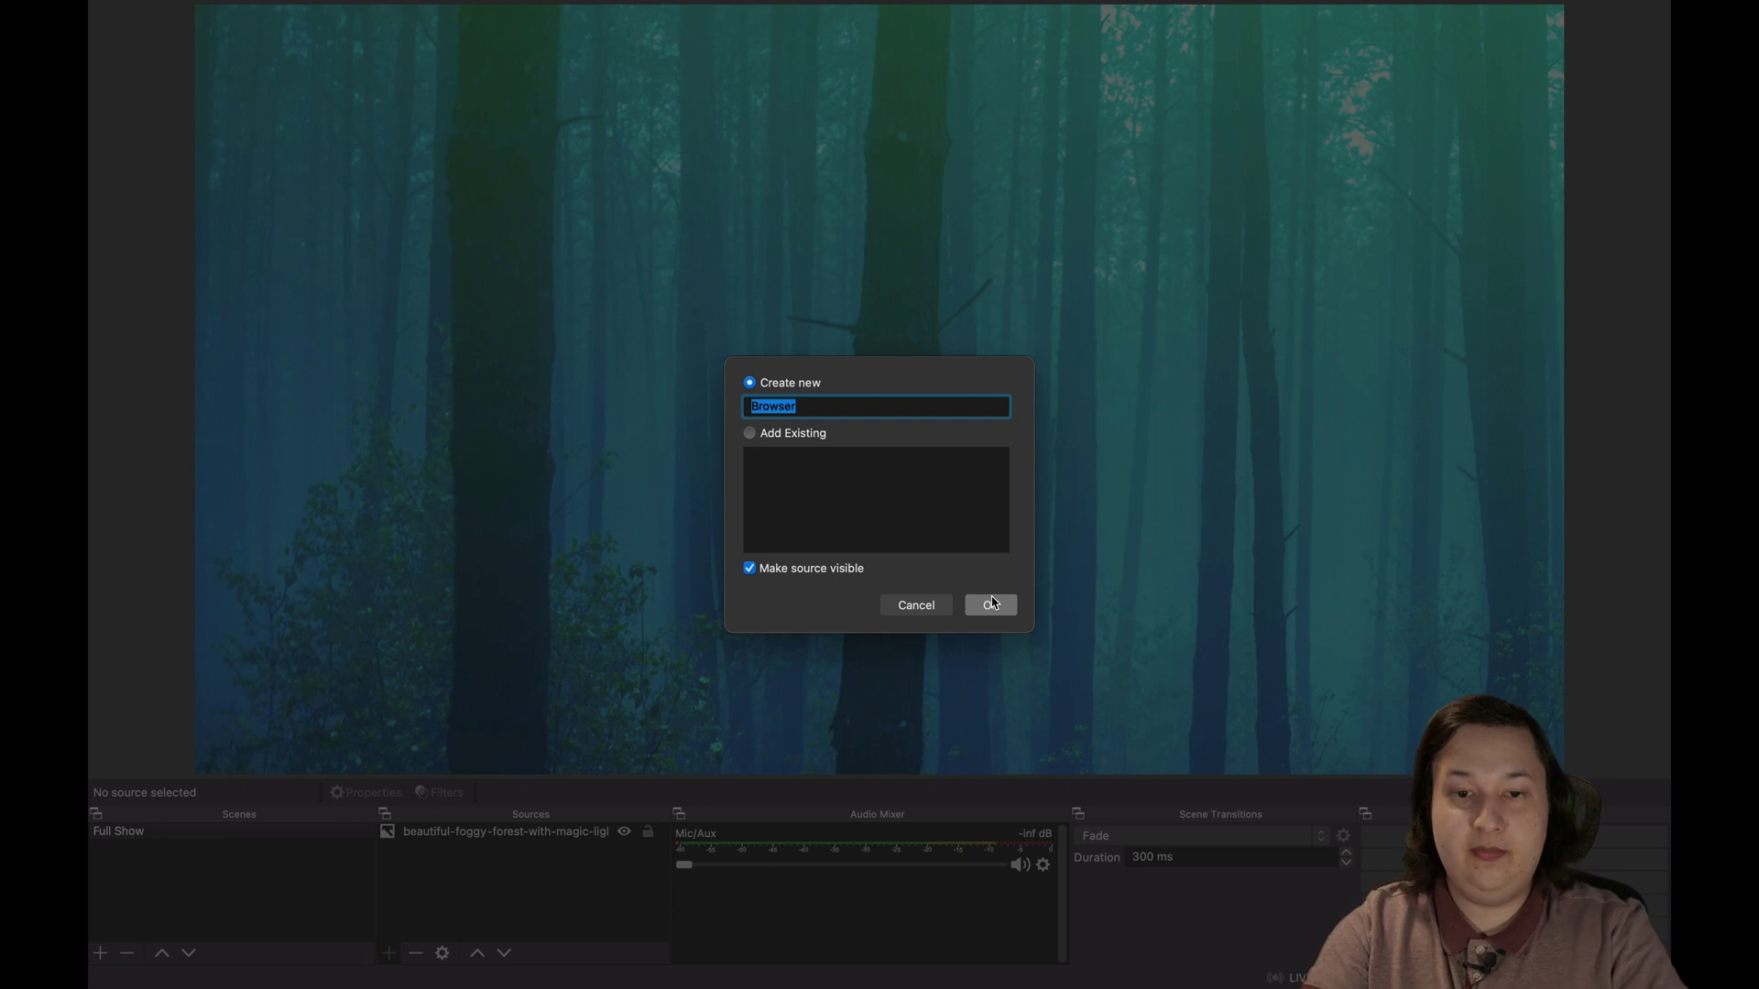
text(Travis)
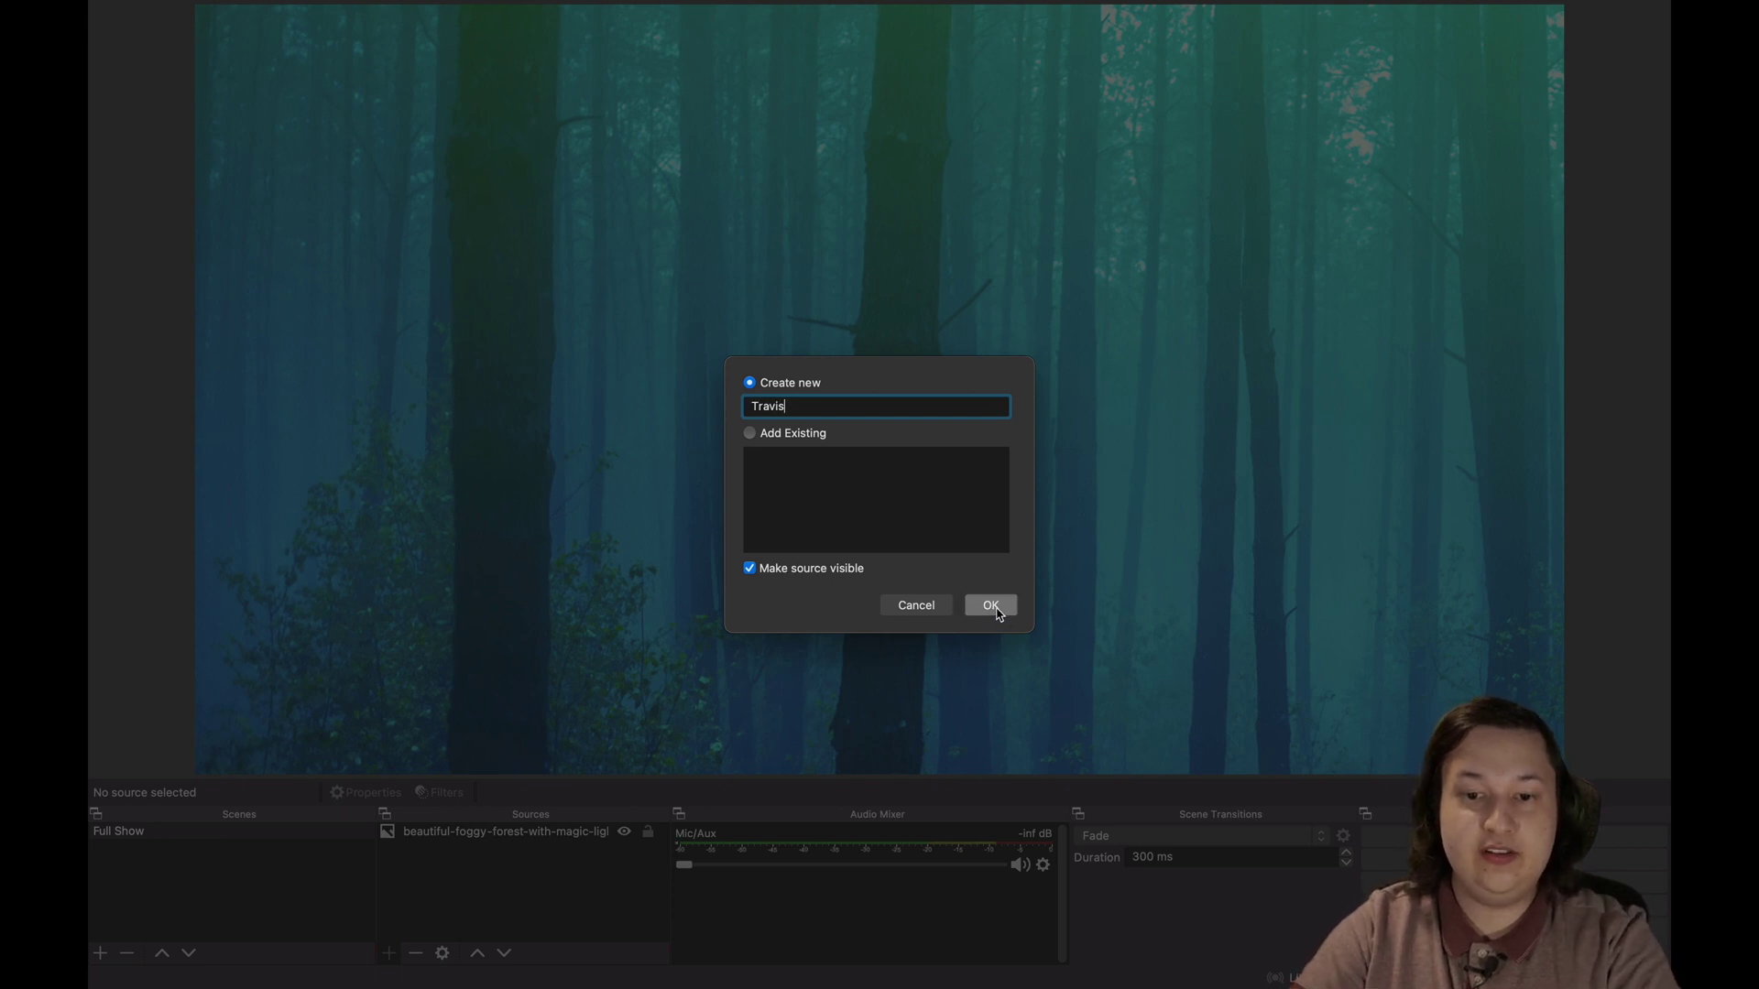
click(990, 606)
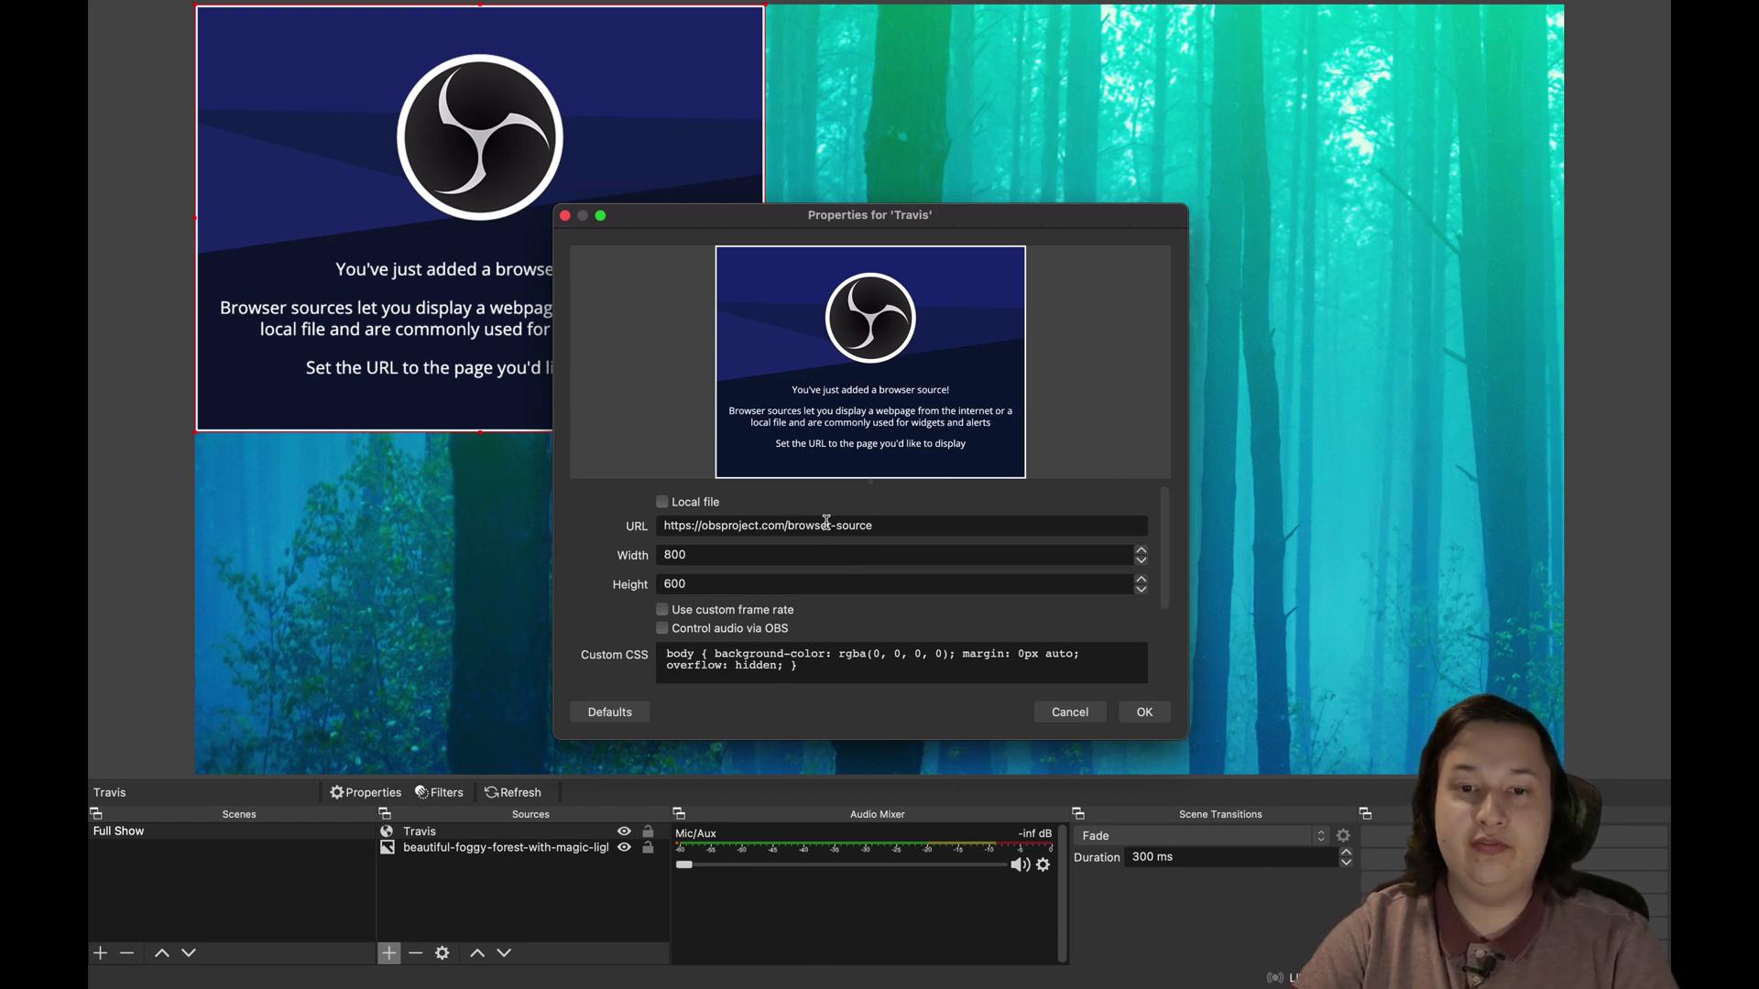
Step: Copy the OBS.Ninja view link from Chrome and paste it as the browser source URL
key(ctrl+Right)
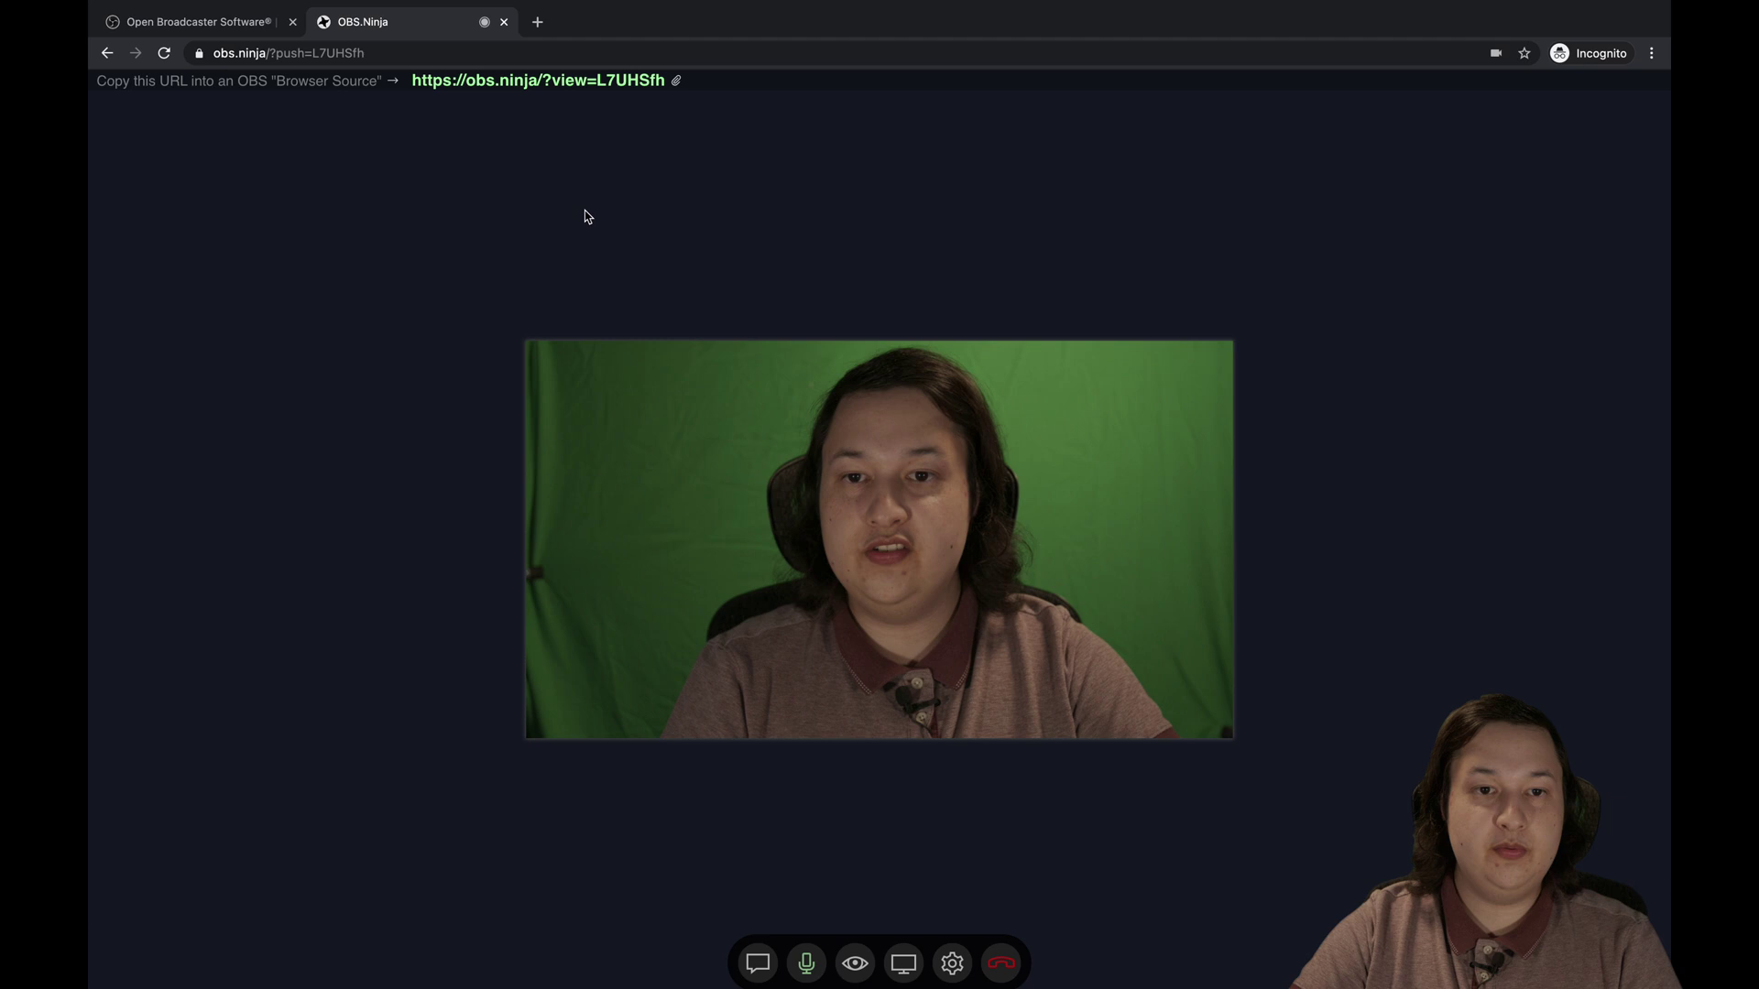
click(478, 83)
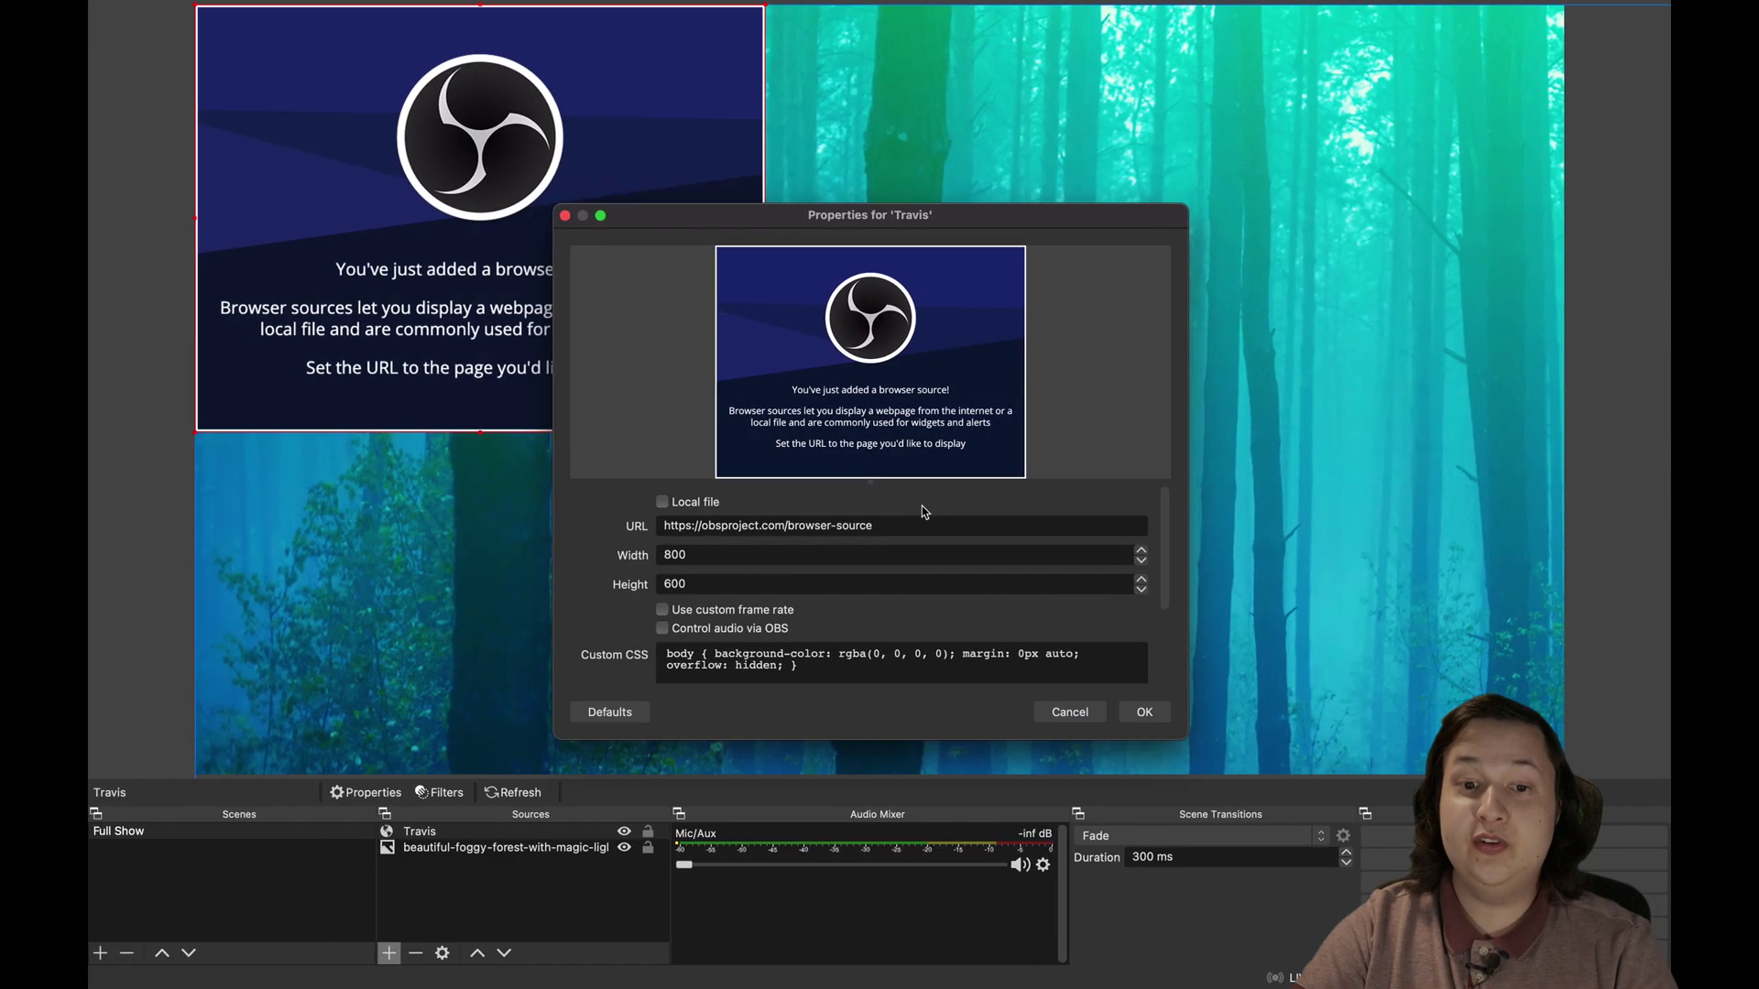
drag(942, 530, 661, 533)
key(super+v)
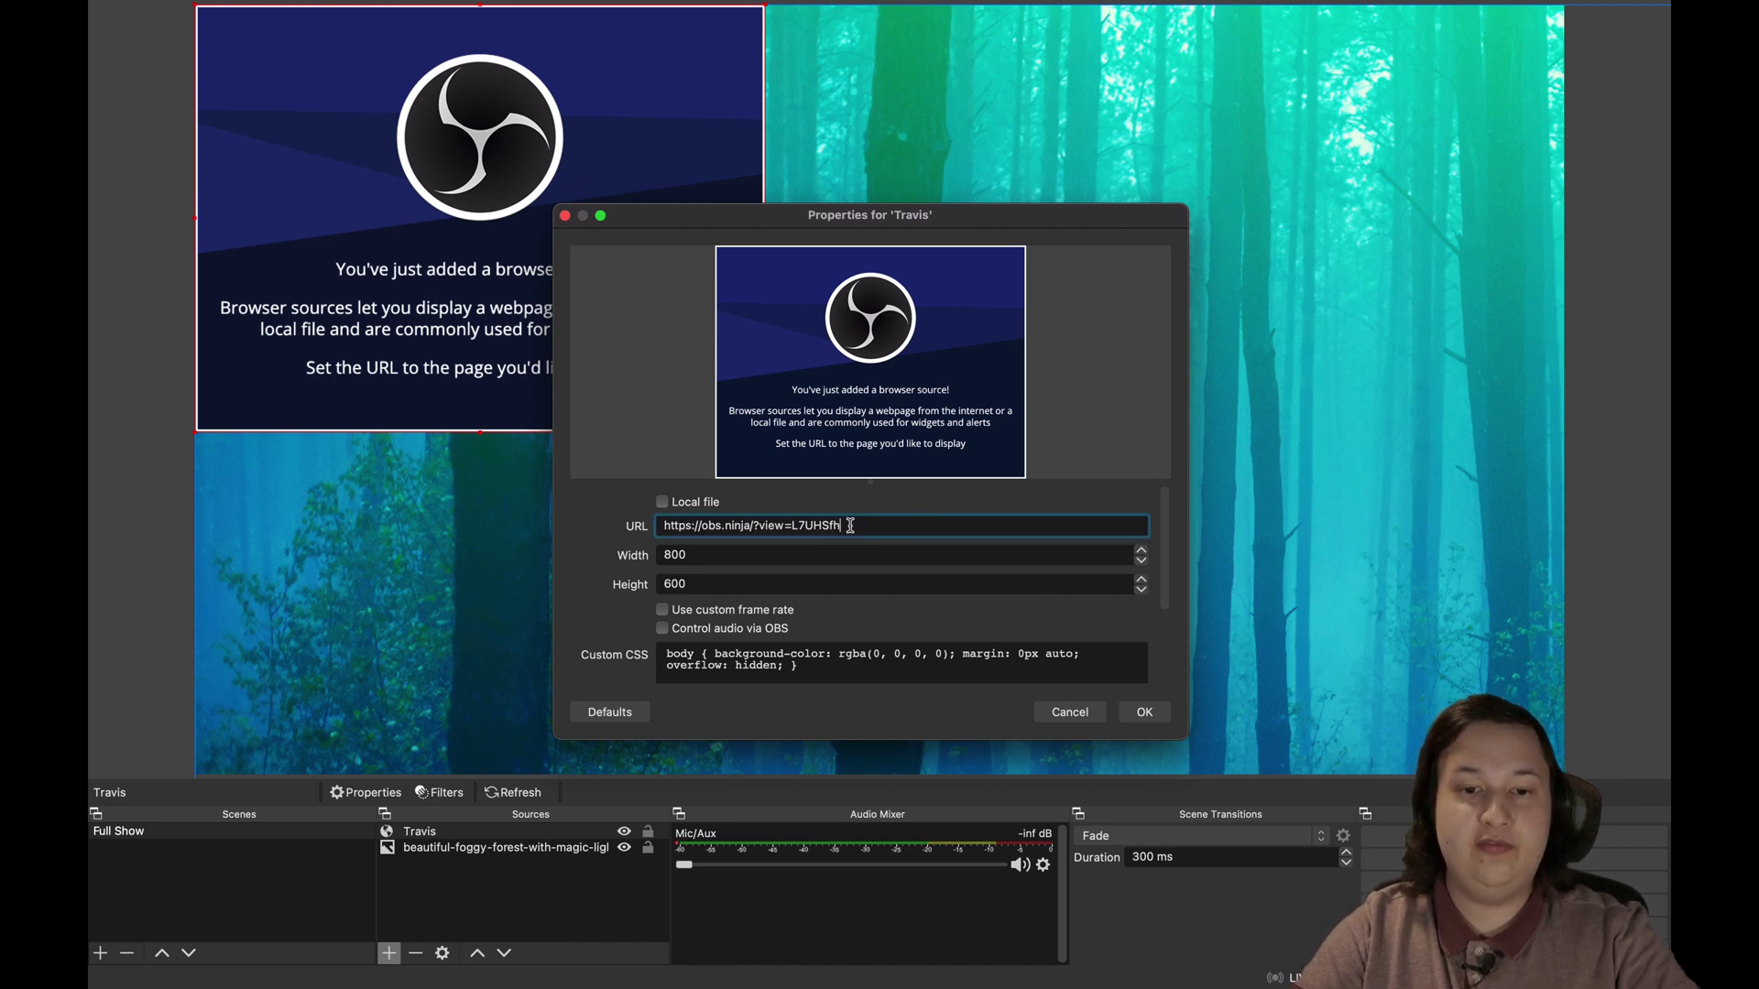
Step: Set the browser source to 1280×720 with audio controlled via OBS, and apply it
double_click(760, 559)
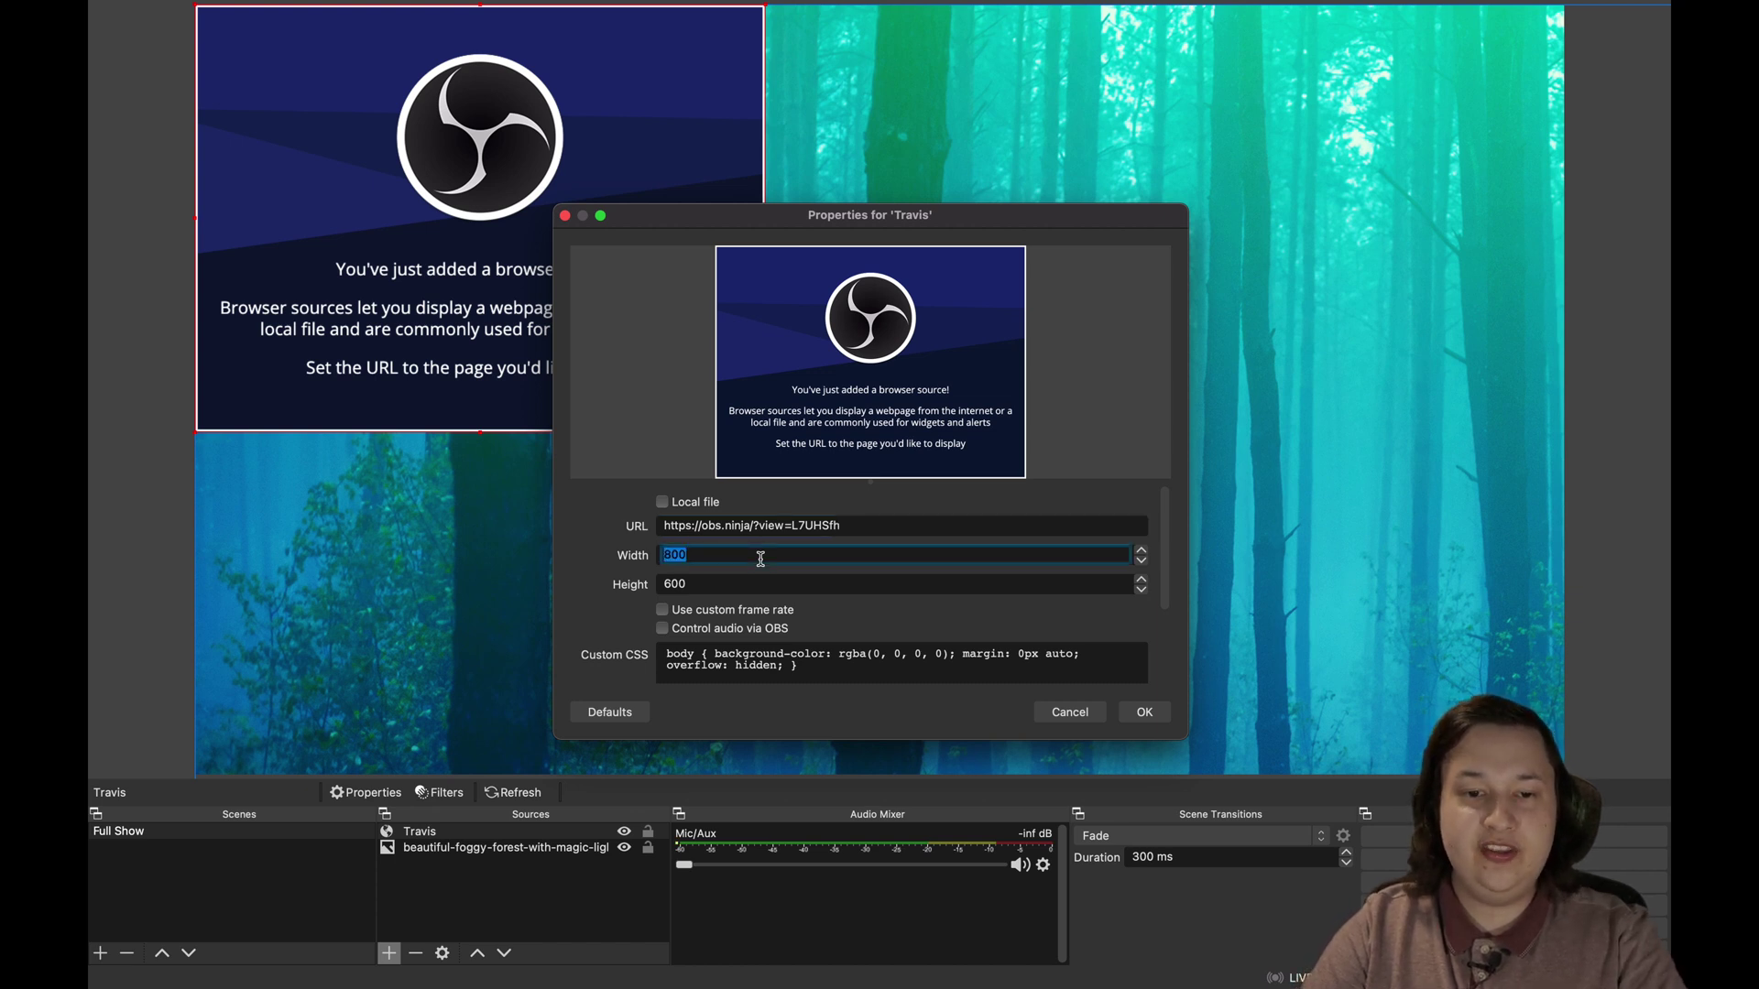
text(12)
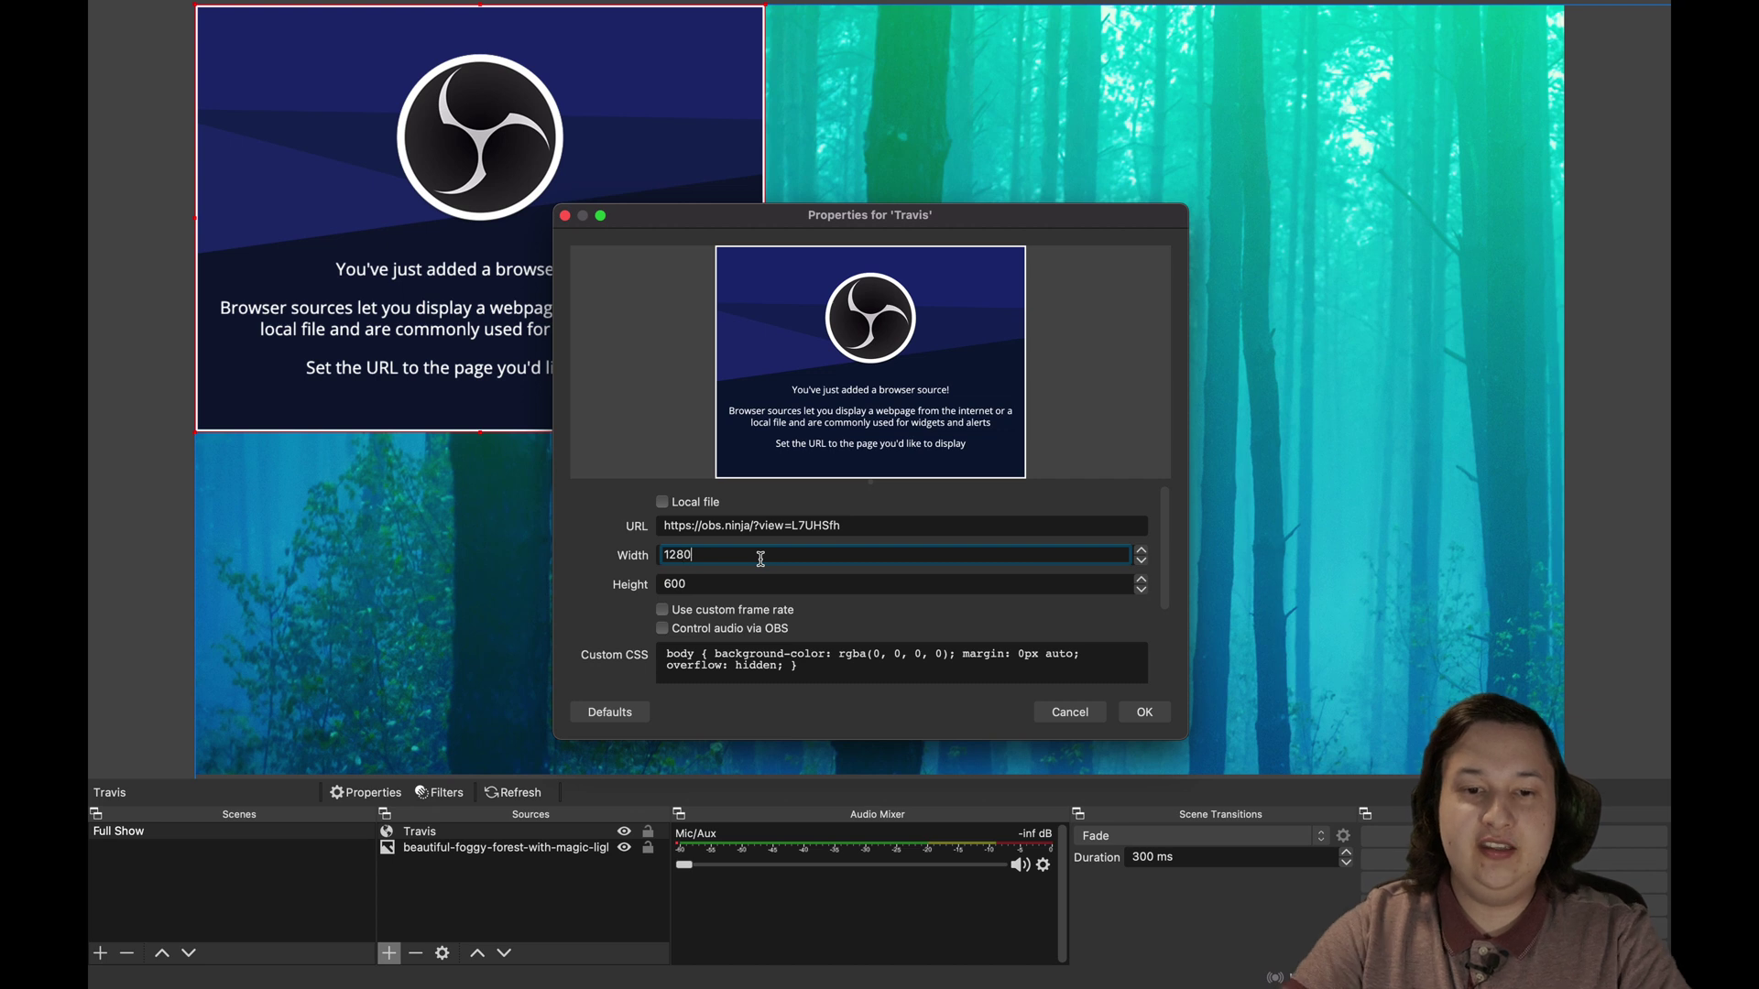
text(80)
double_click(736, 584)
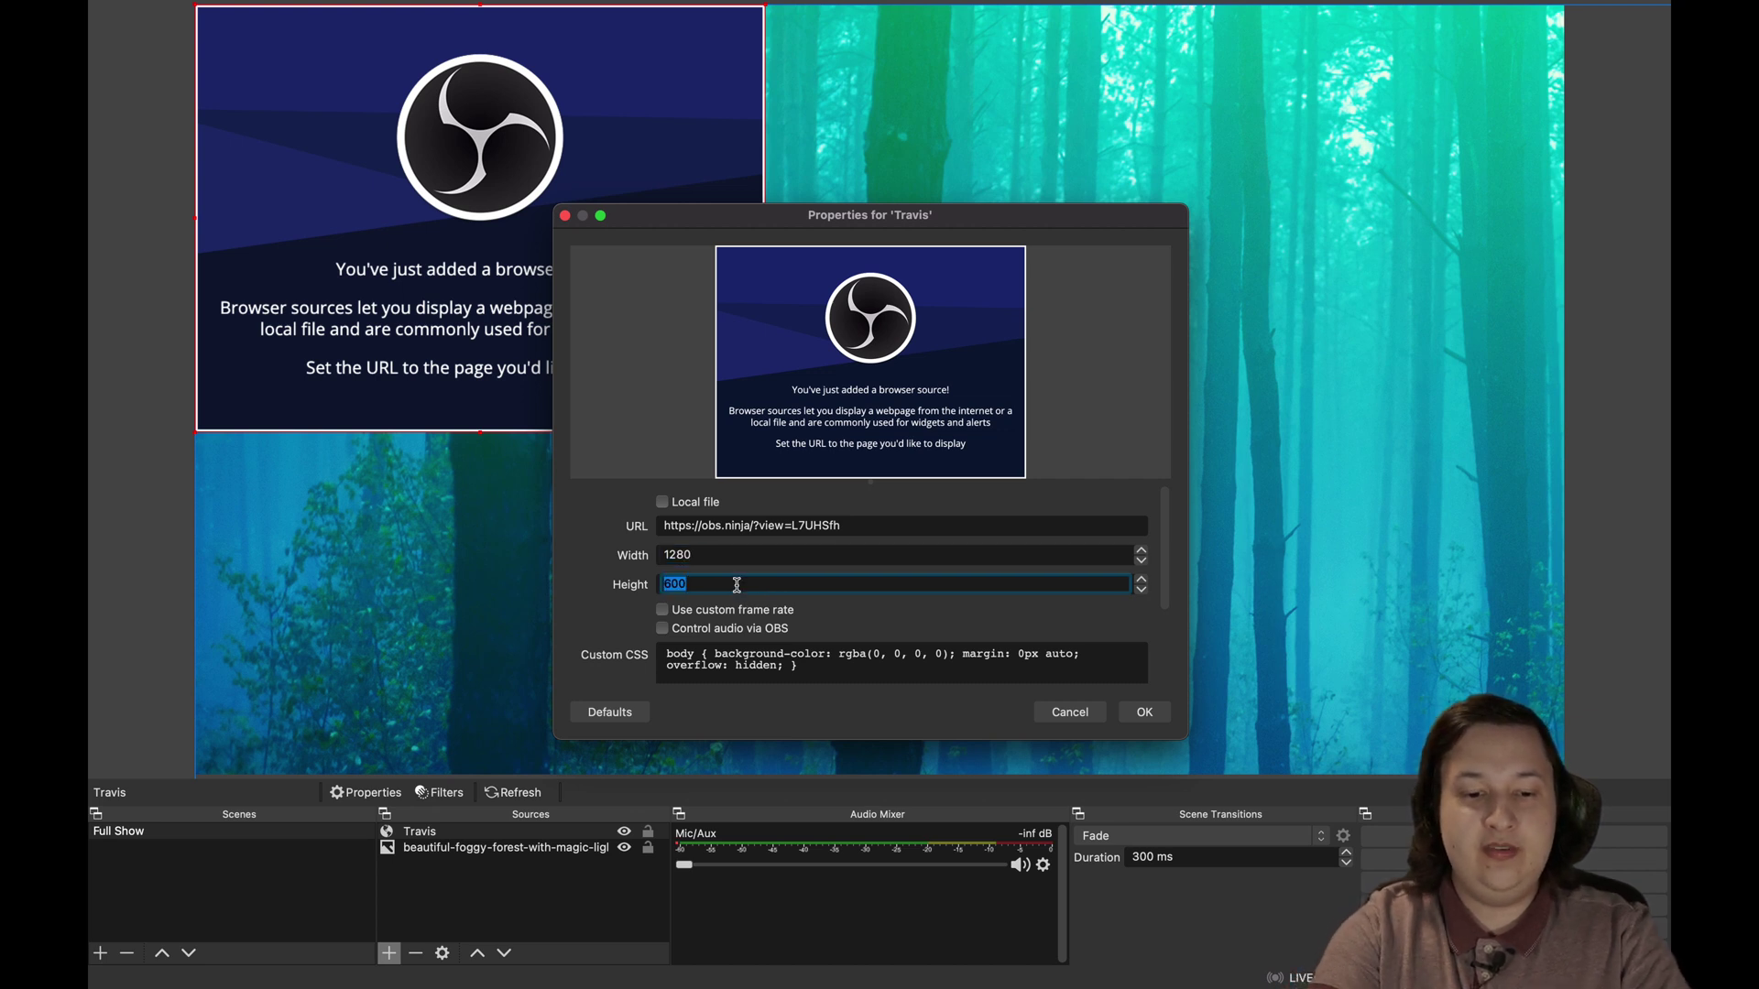
text(720)
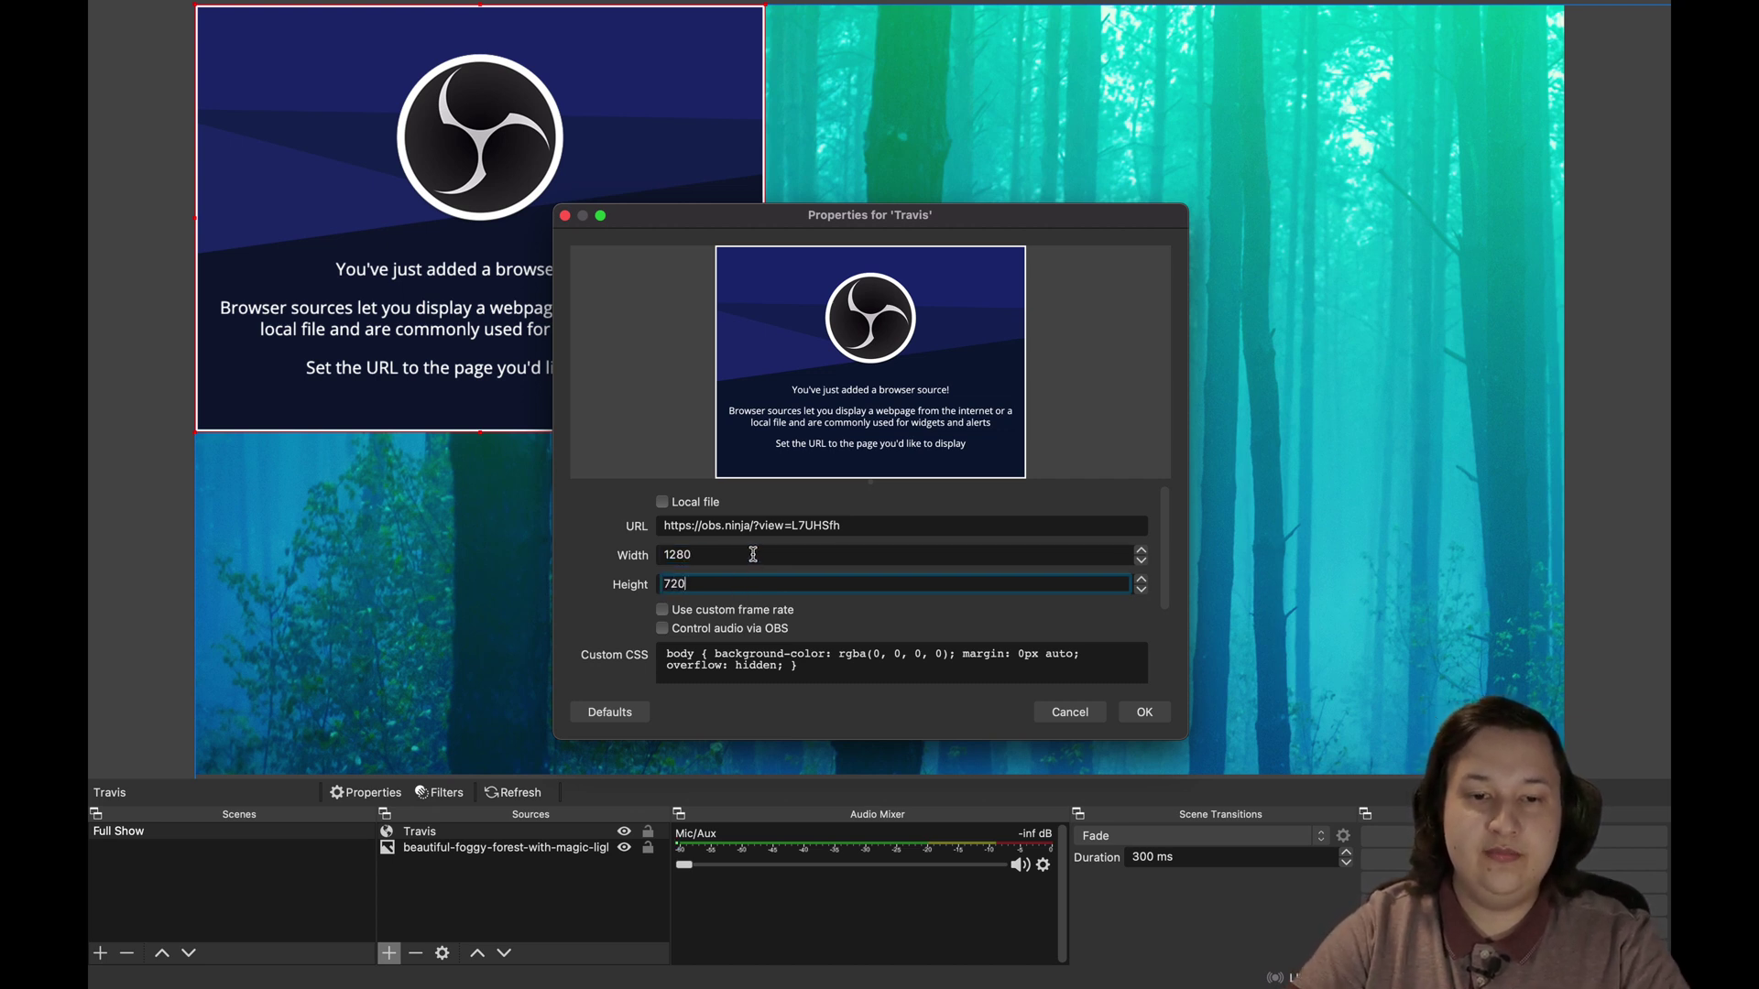
click(753, 554)
click(722, 584)
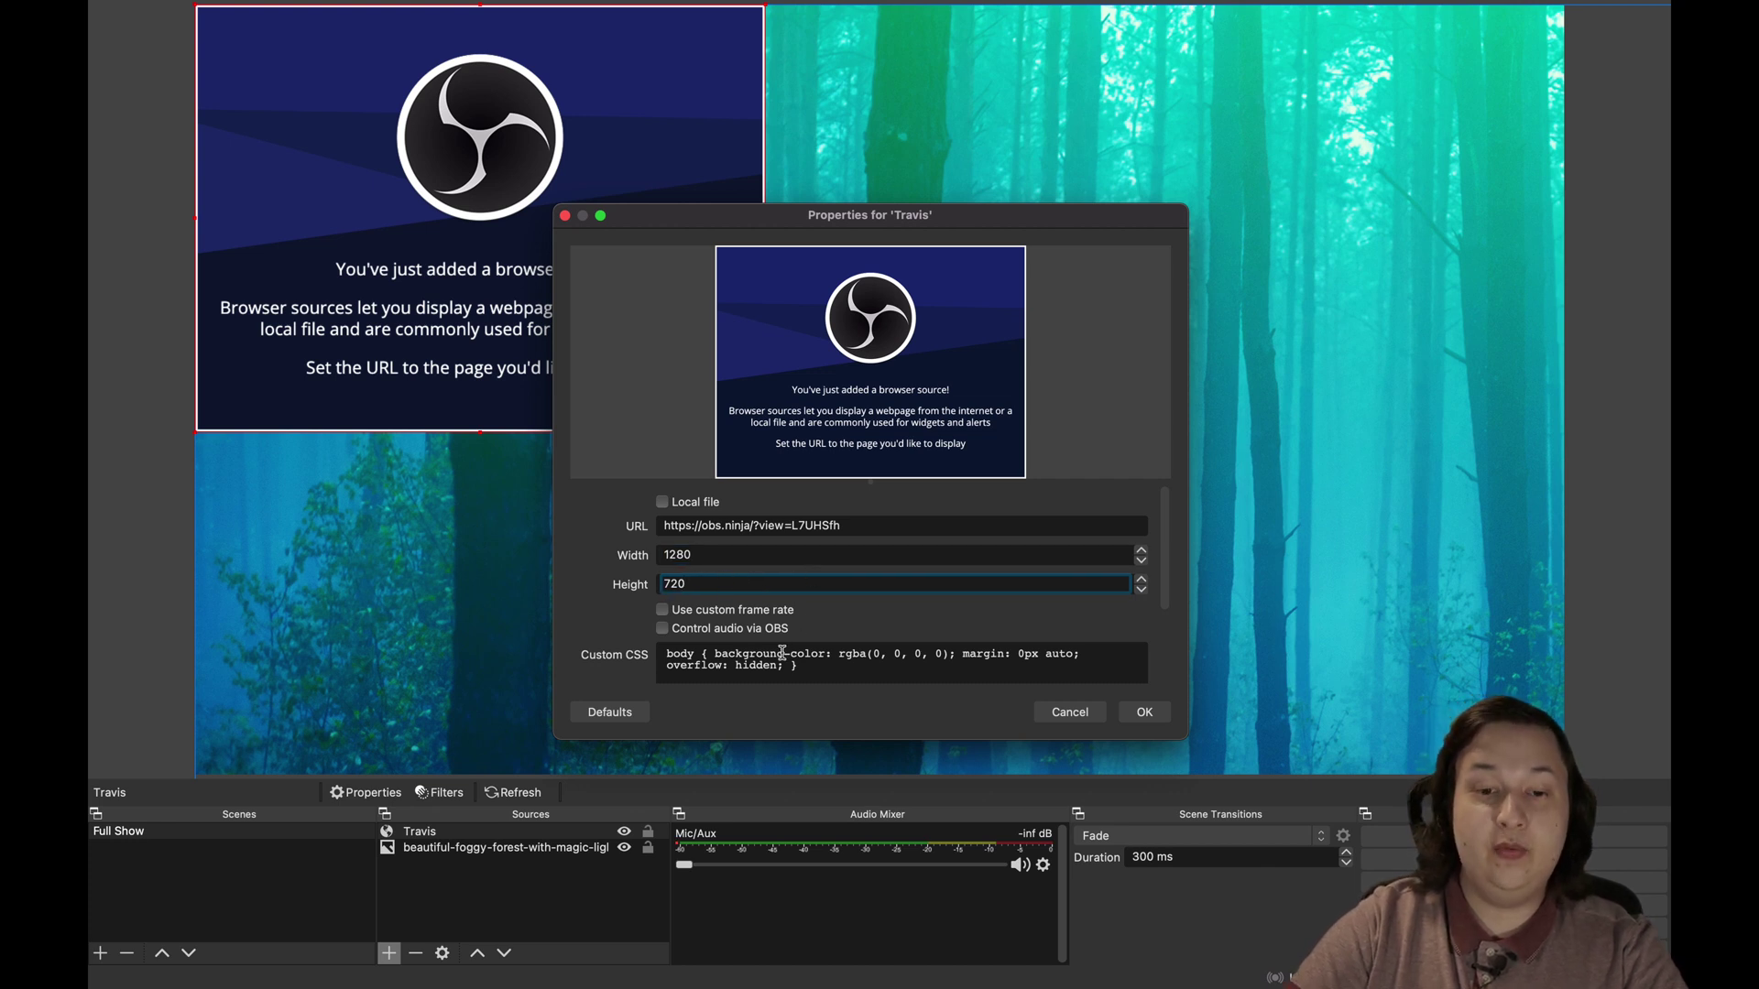
click(697, 635)
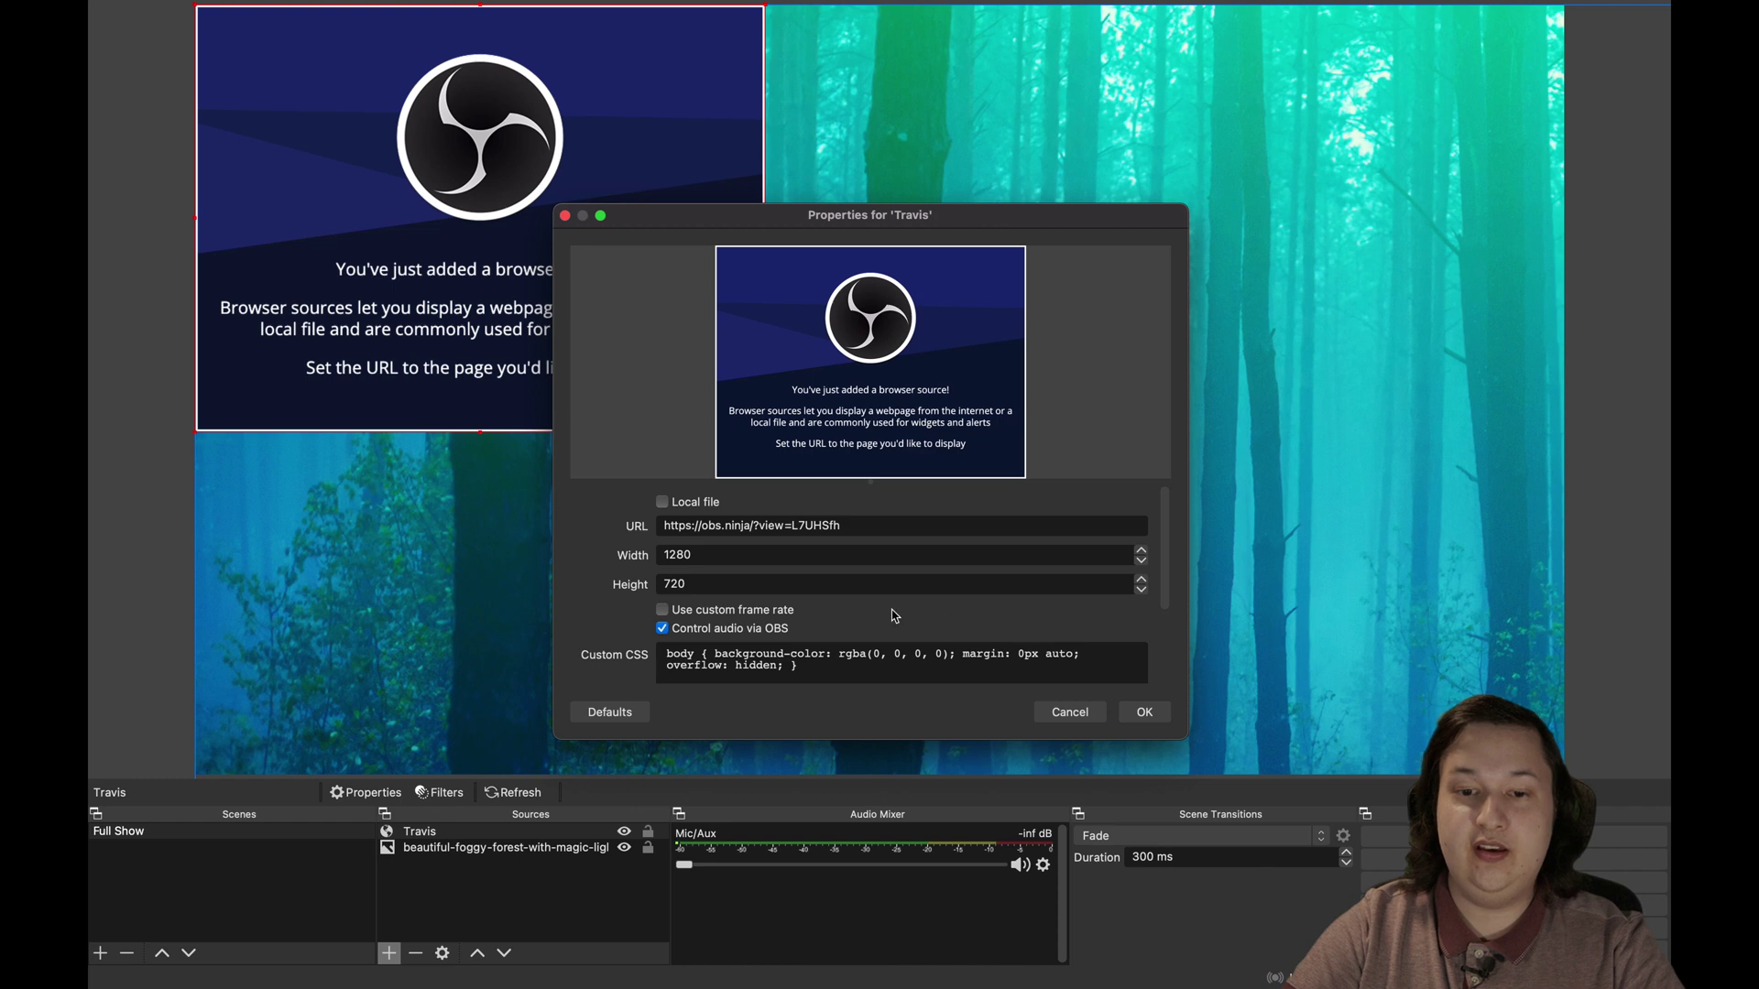
click(1145, 720)
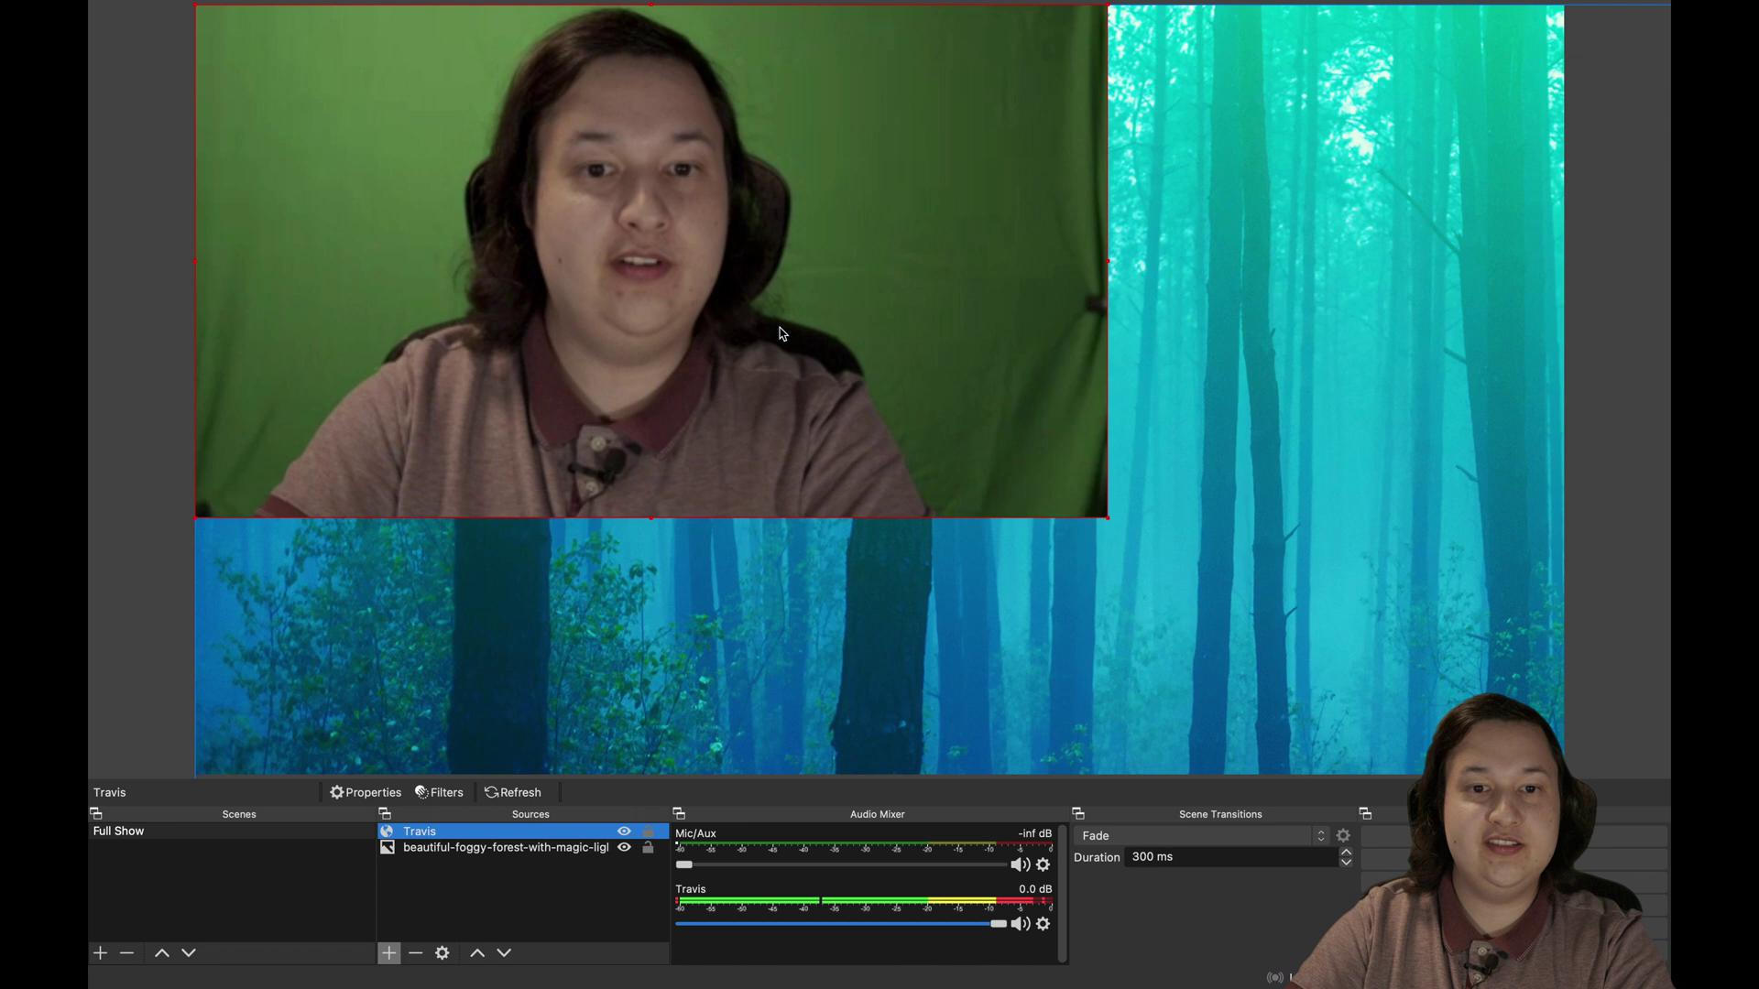
Step: Drag the webcam feed to the canvas centre over the forest and select its source
drag(718, 177, 969, 274)
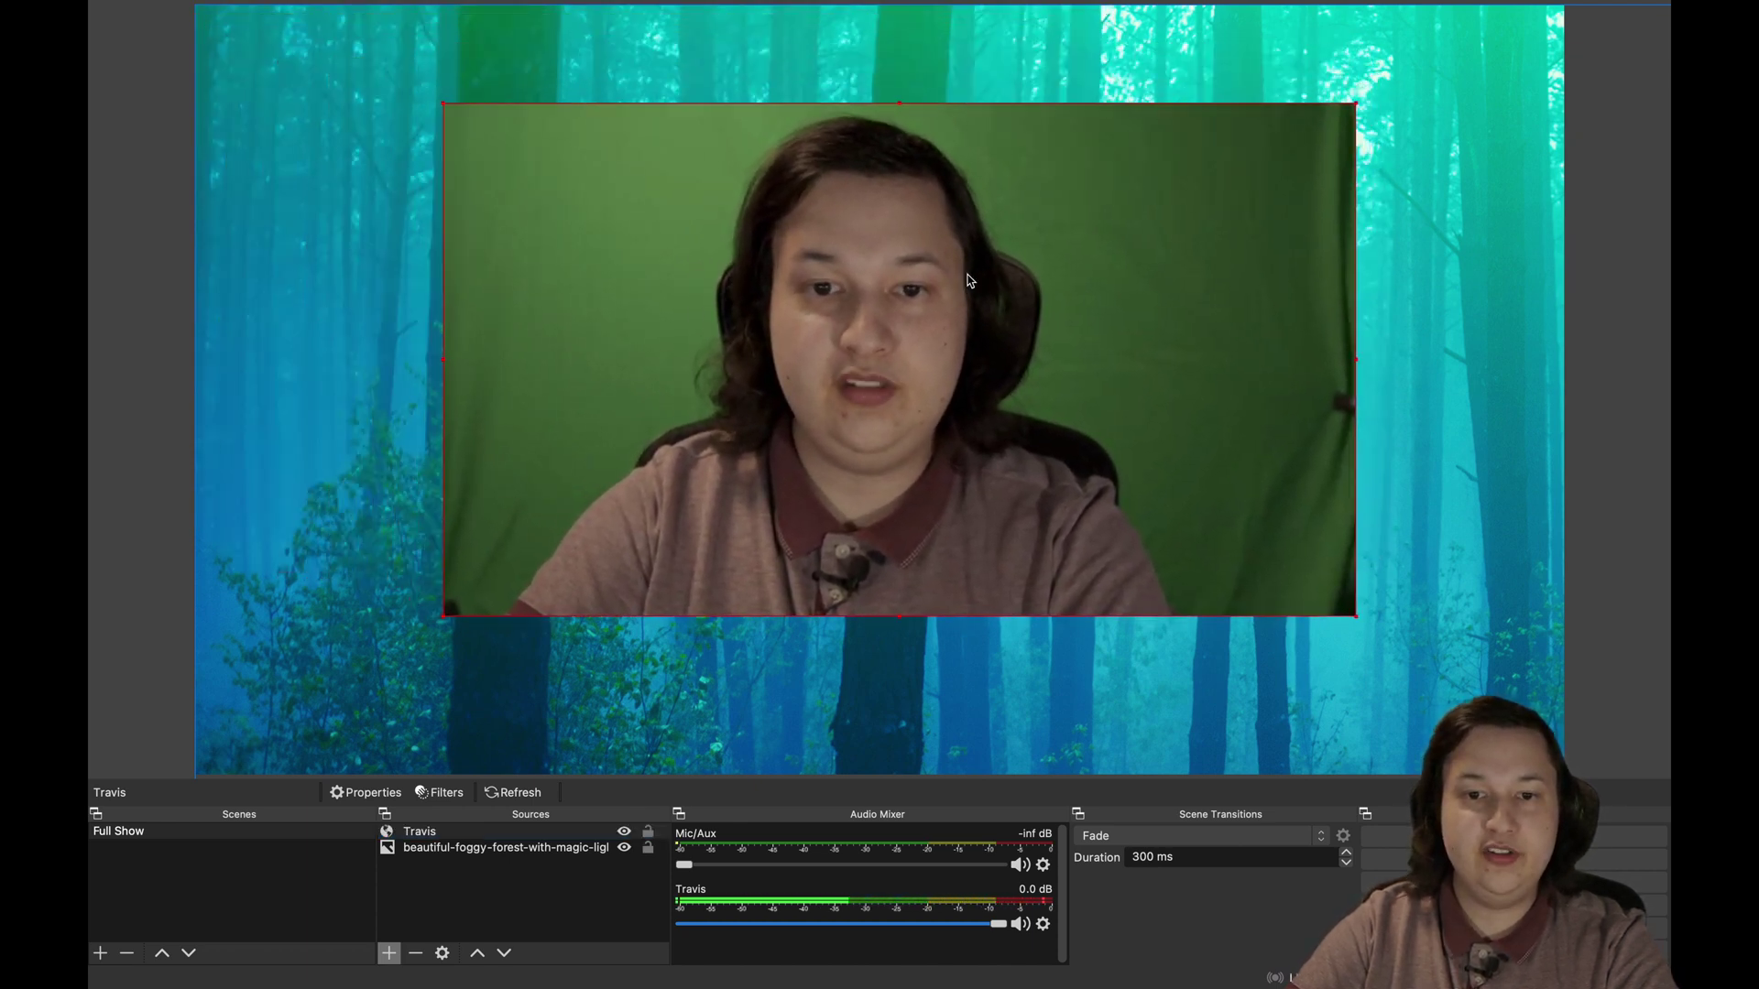
drag(770, 264, 735, 257)
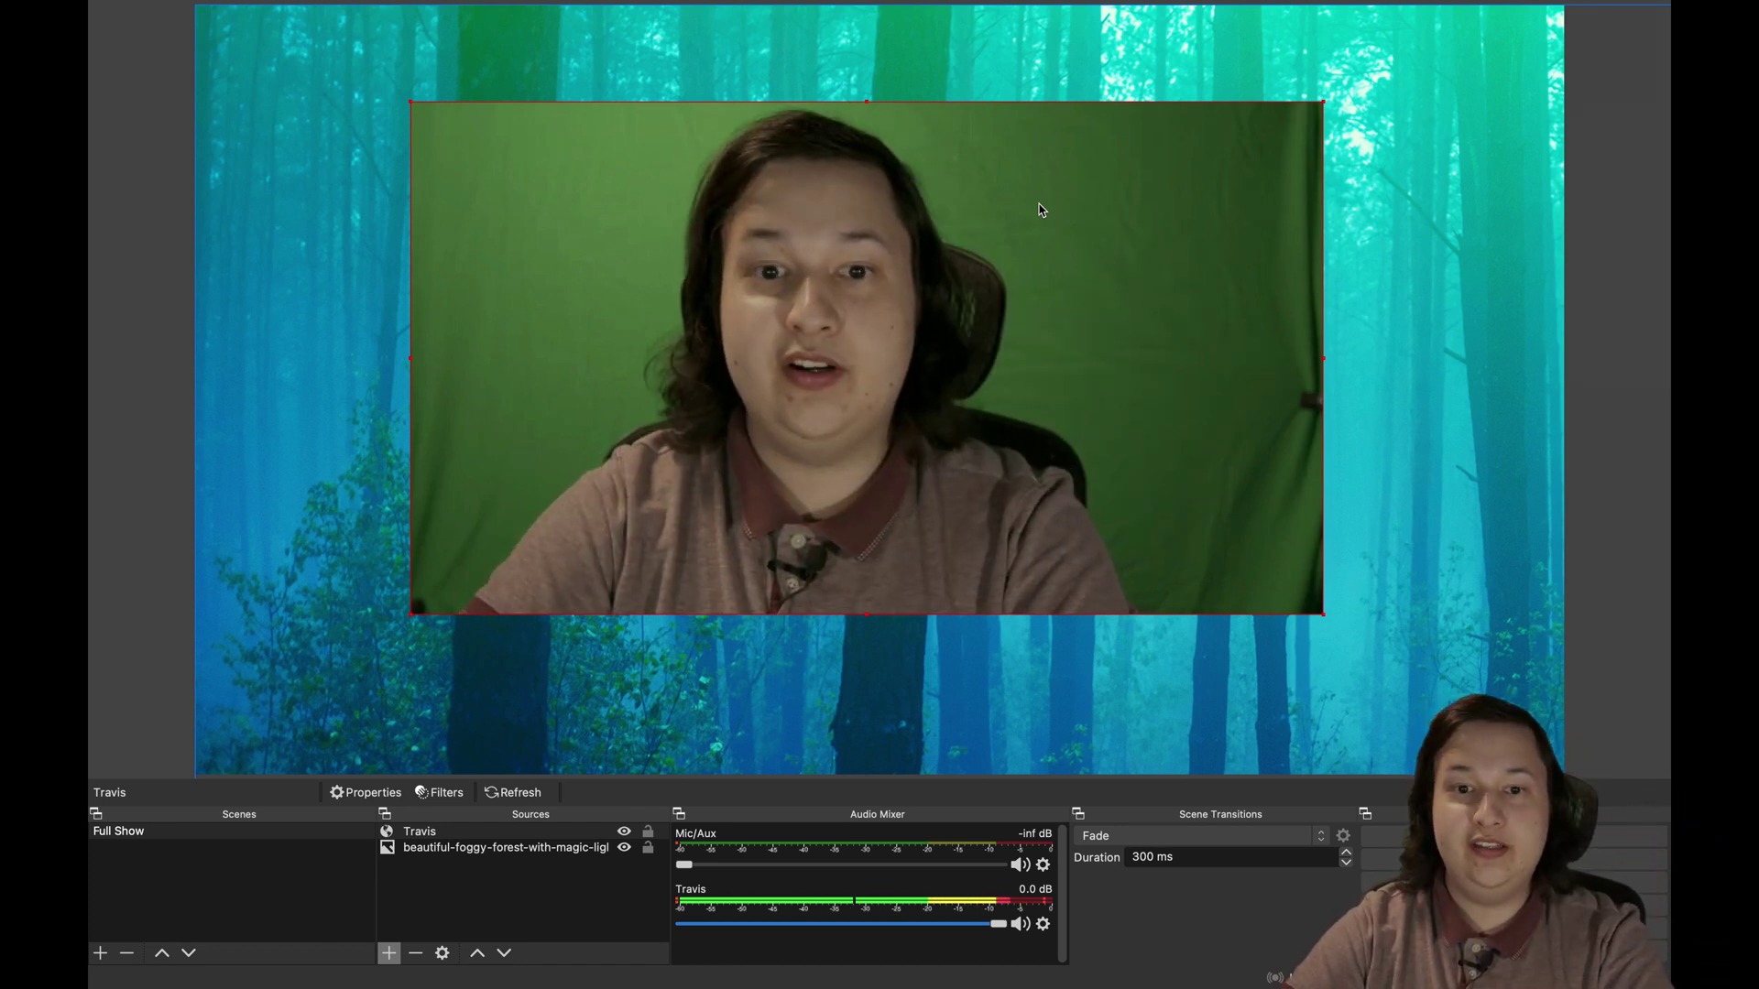
drag(809, 446, 826, 446)
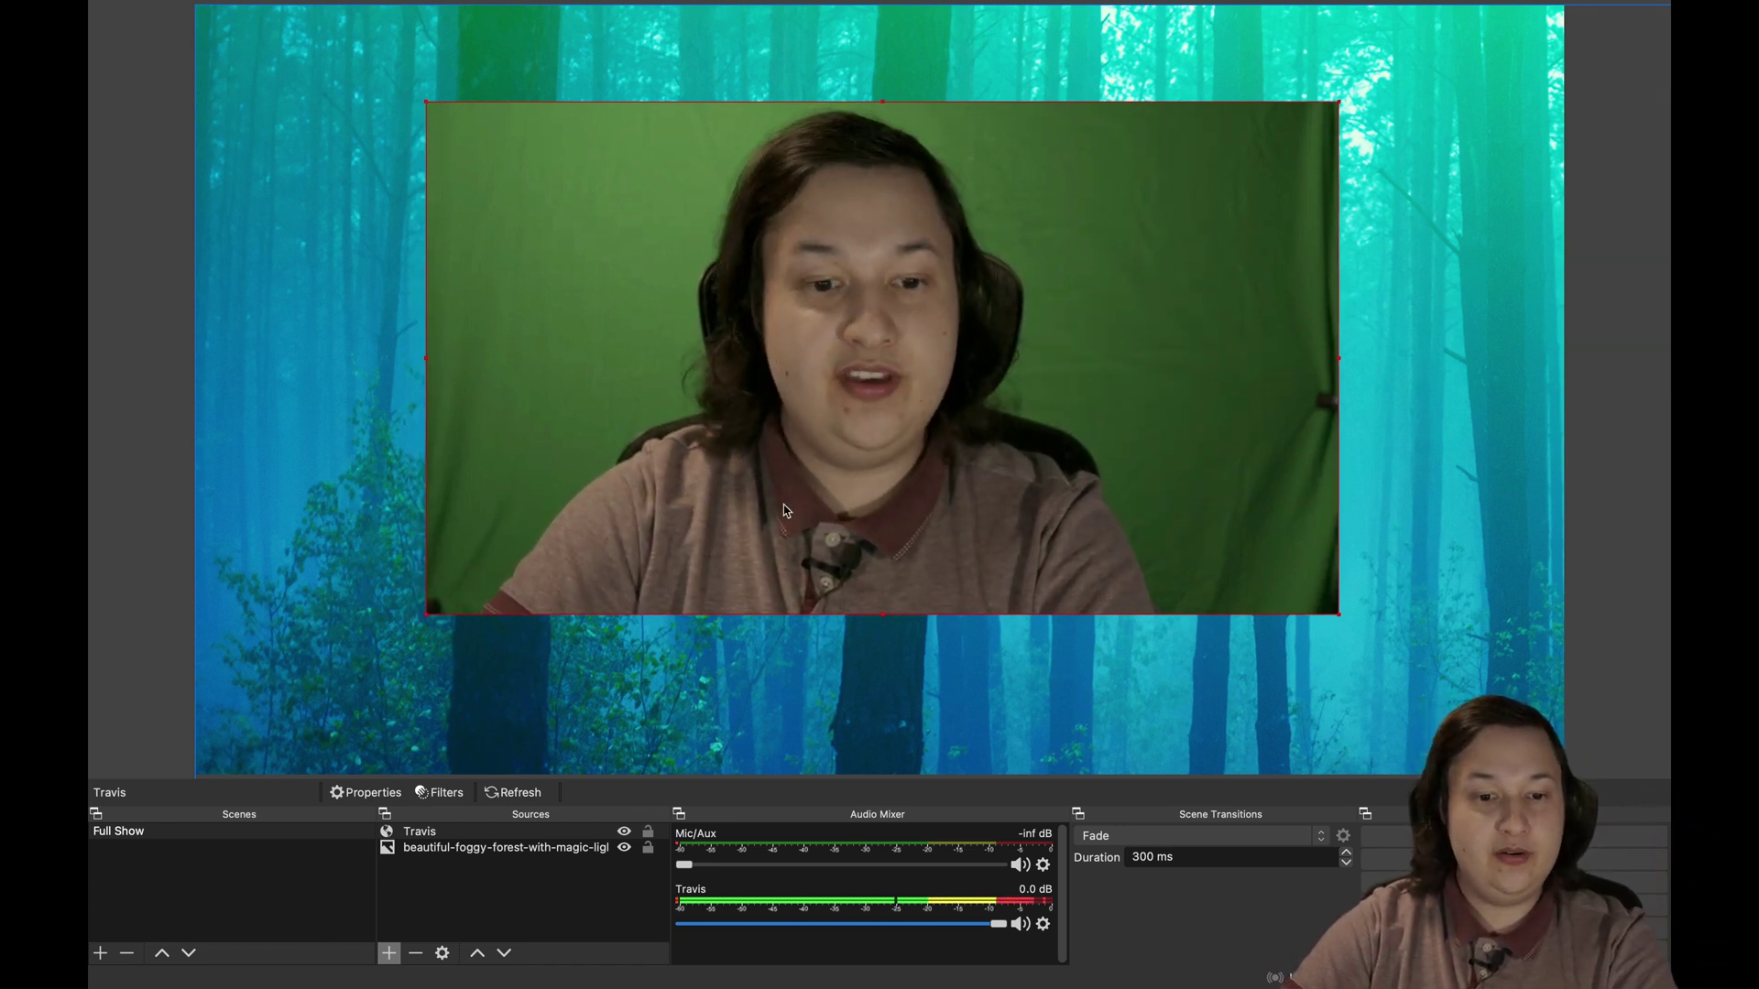
click(456, 832)
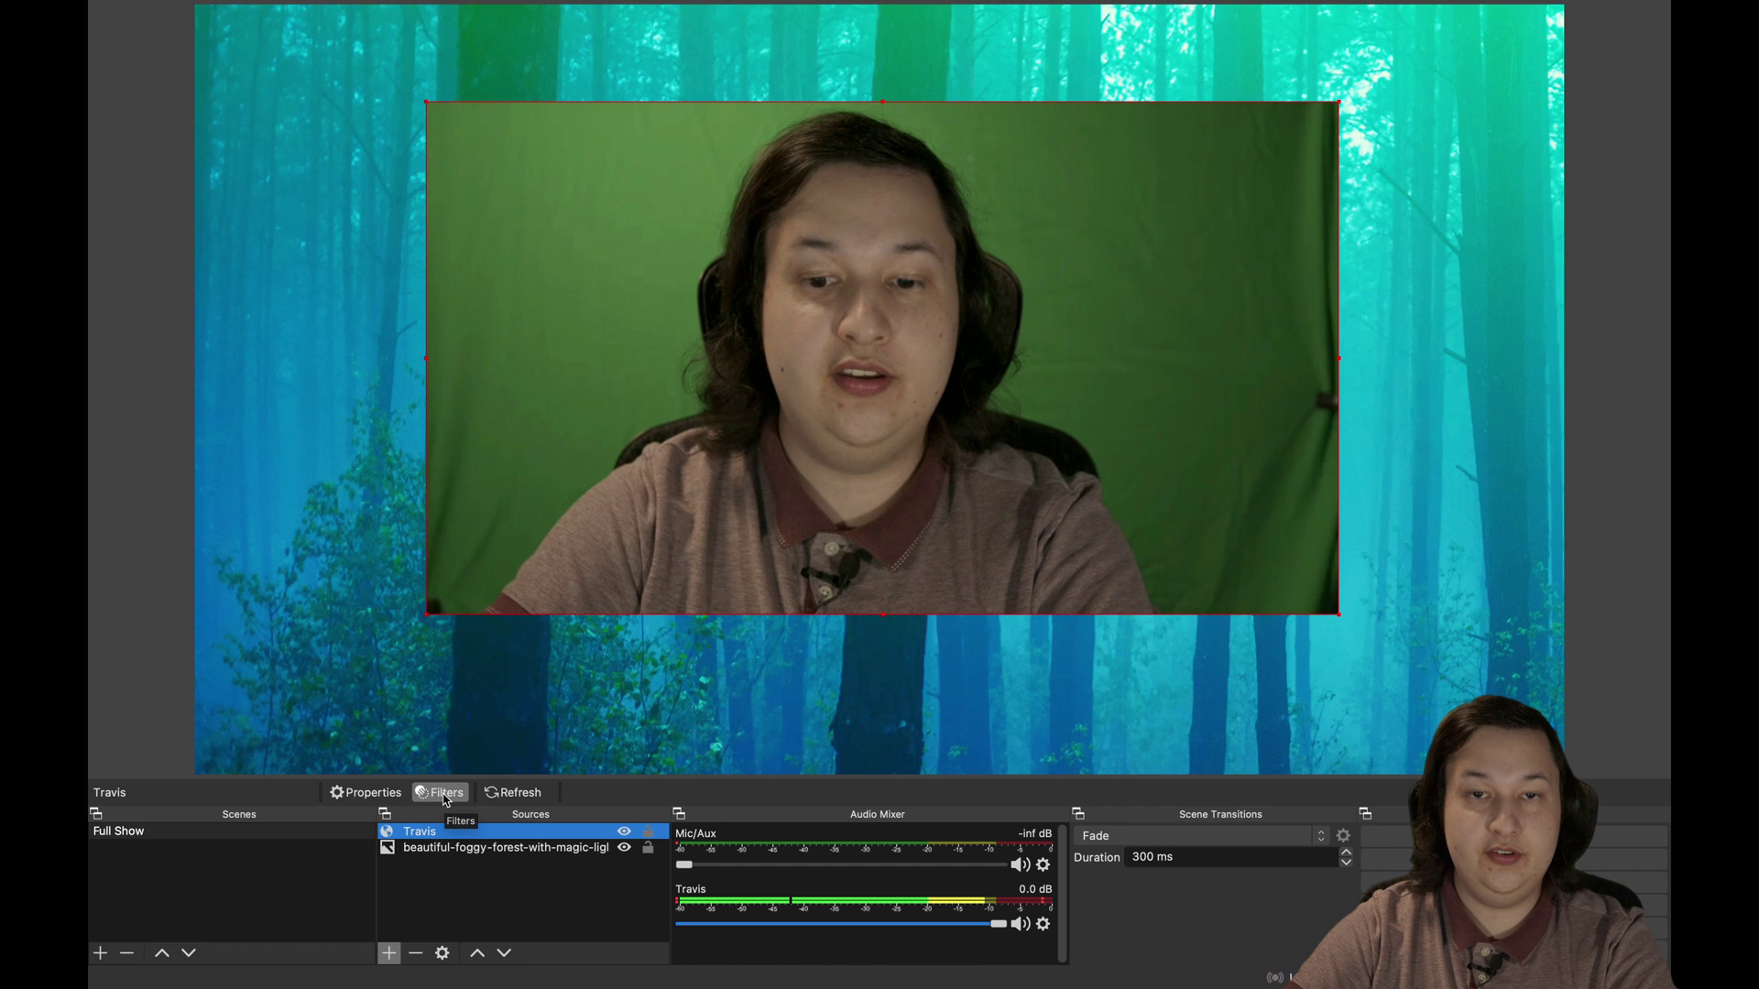
Step: Add a Chroma Key filter to the webcam source
click(444, 793)
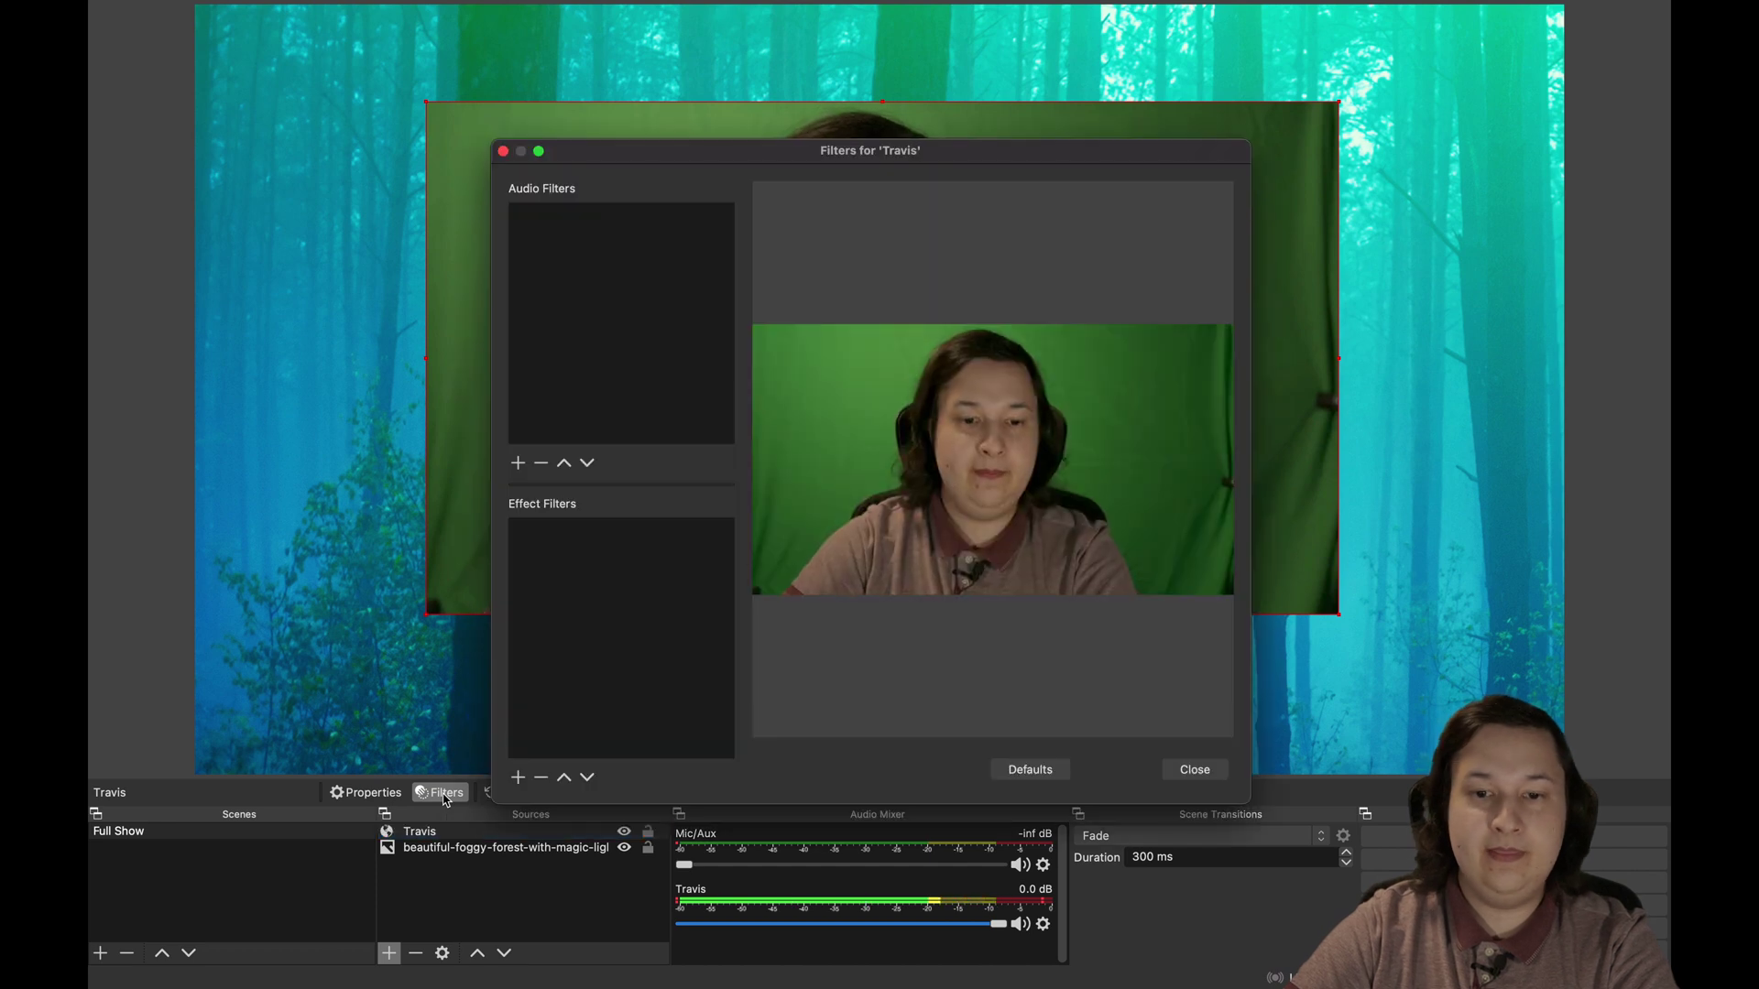
click(519, 779)
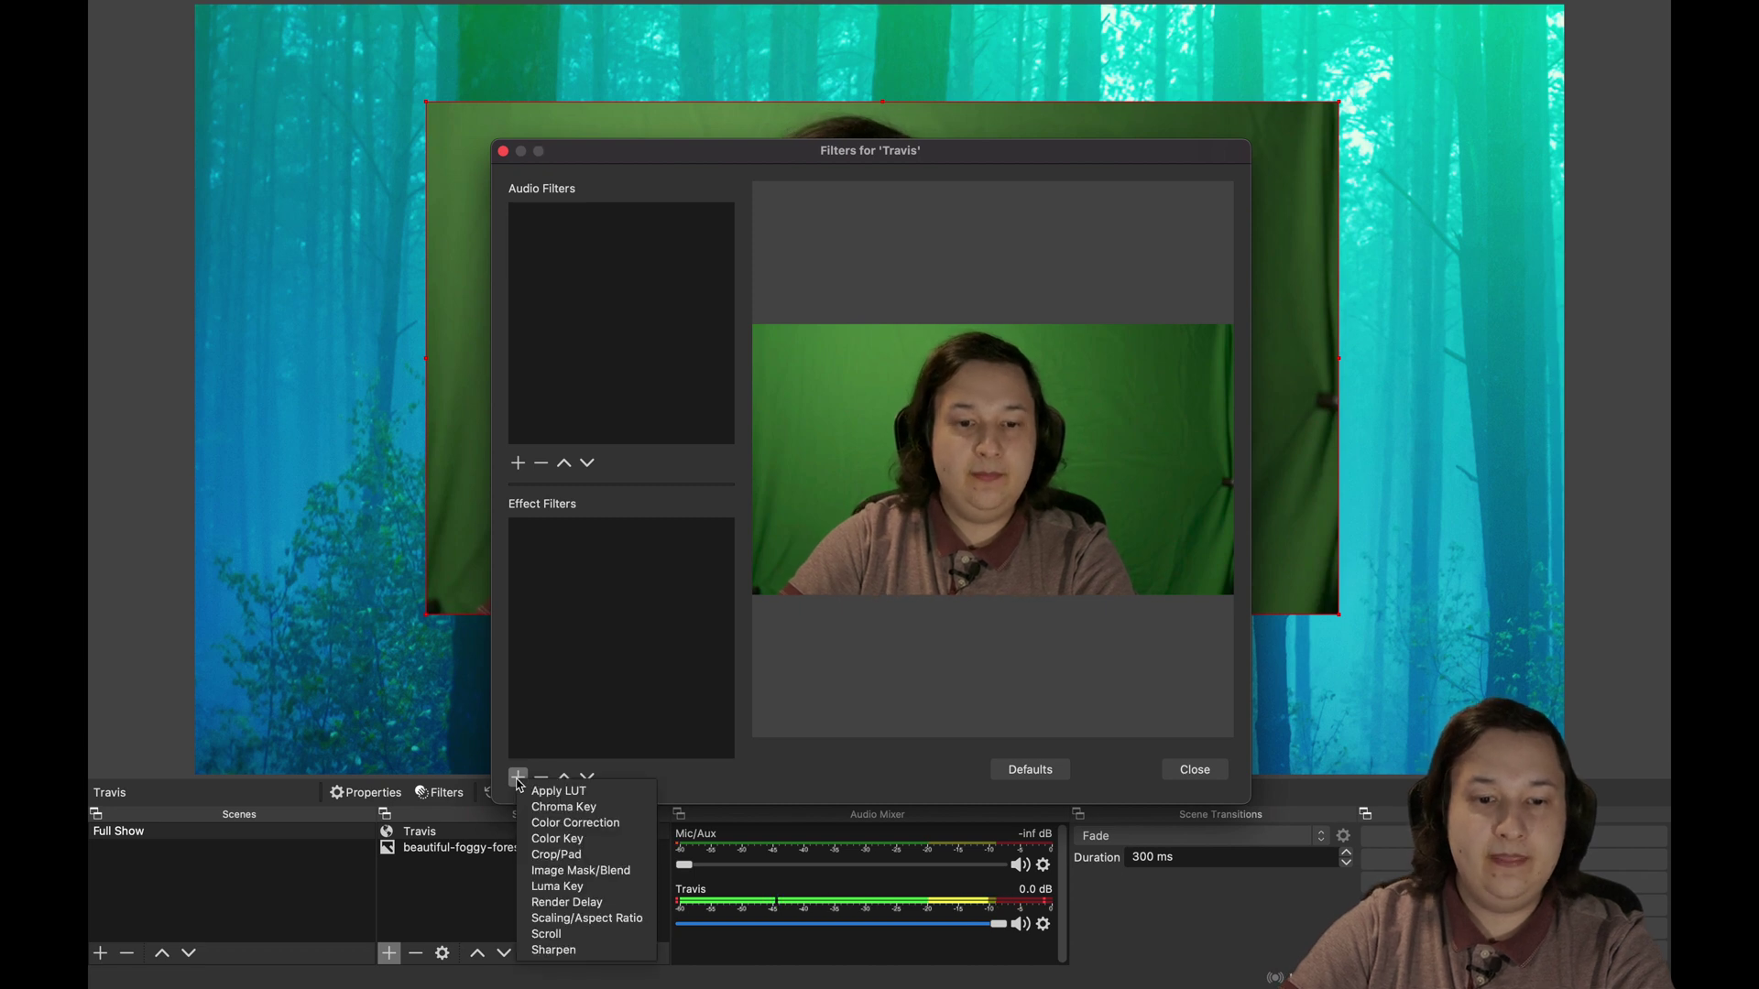
click(567, 808)
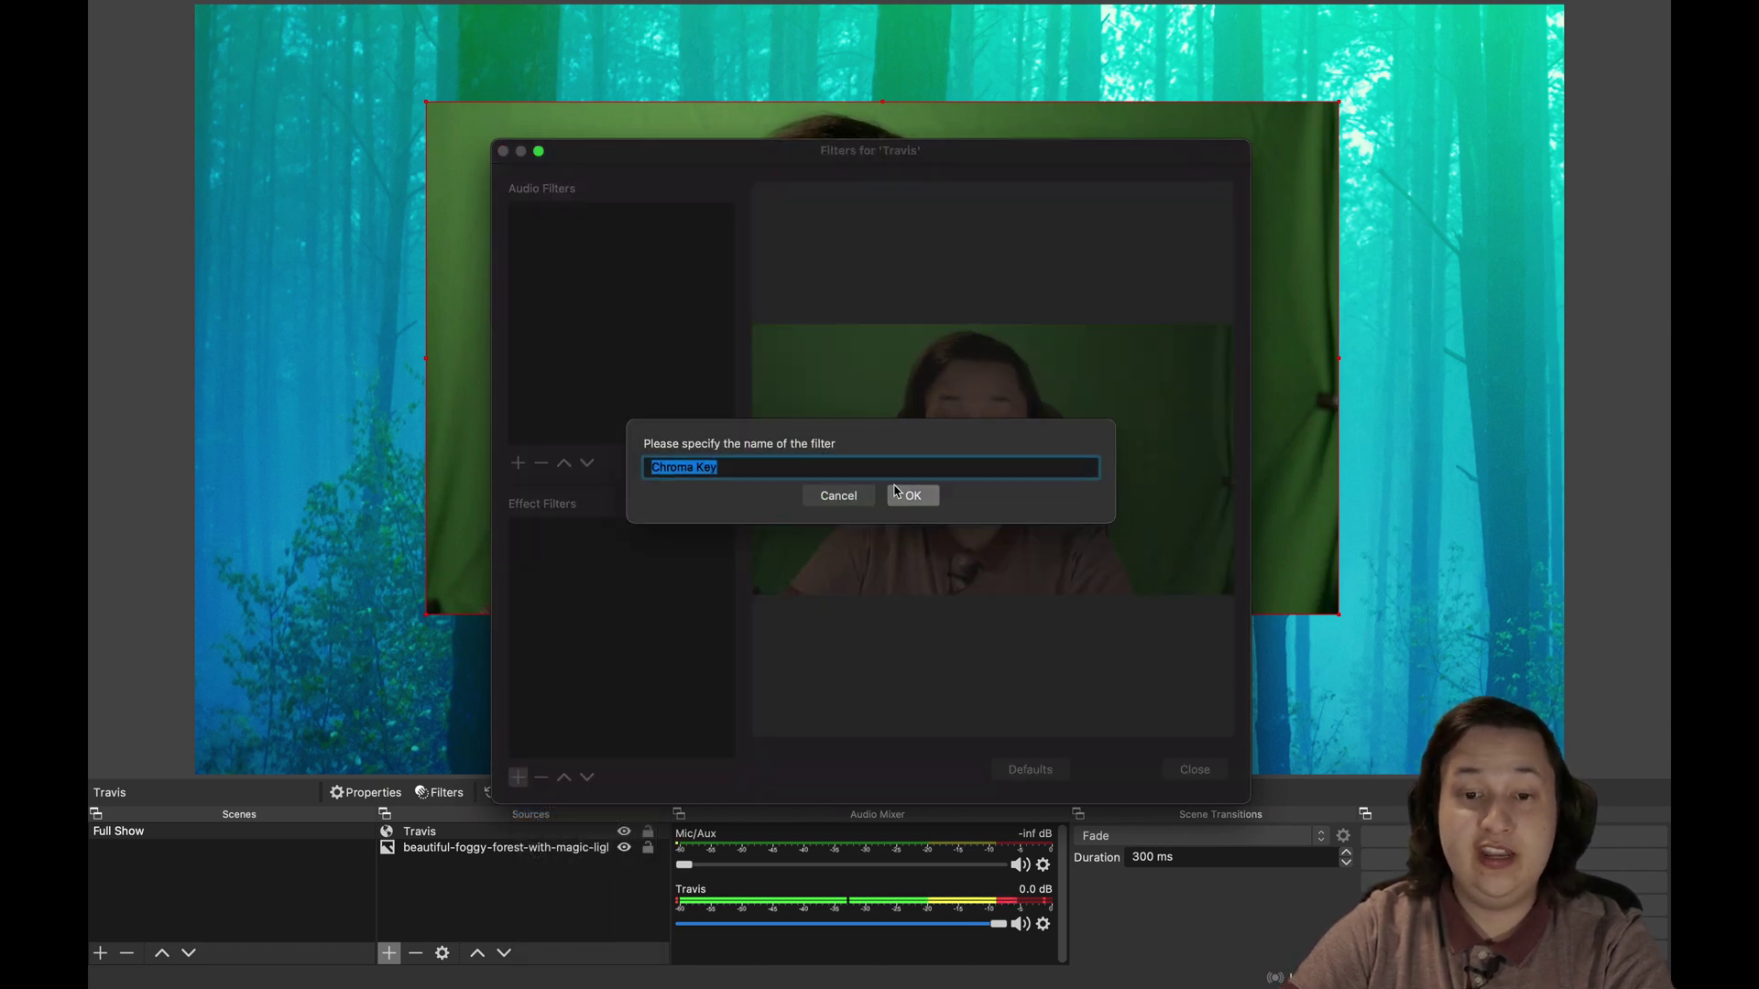
click(910, 503)
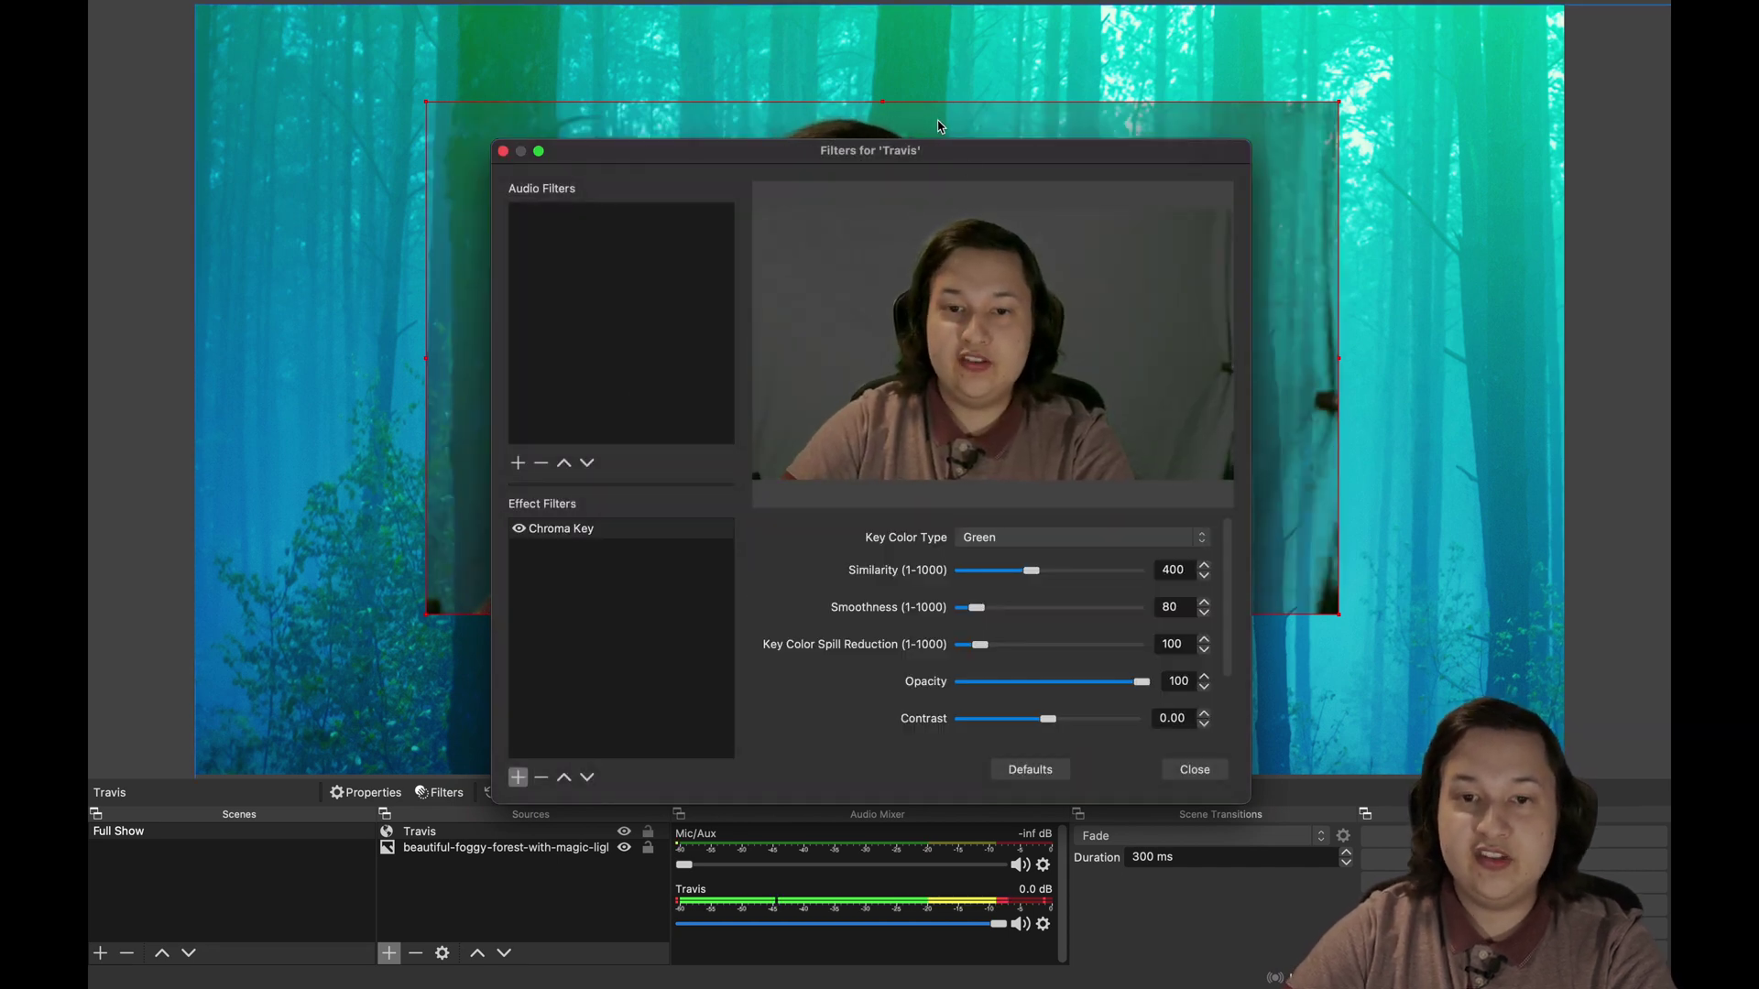
drag(918, 152, 911, 108)
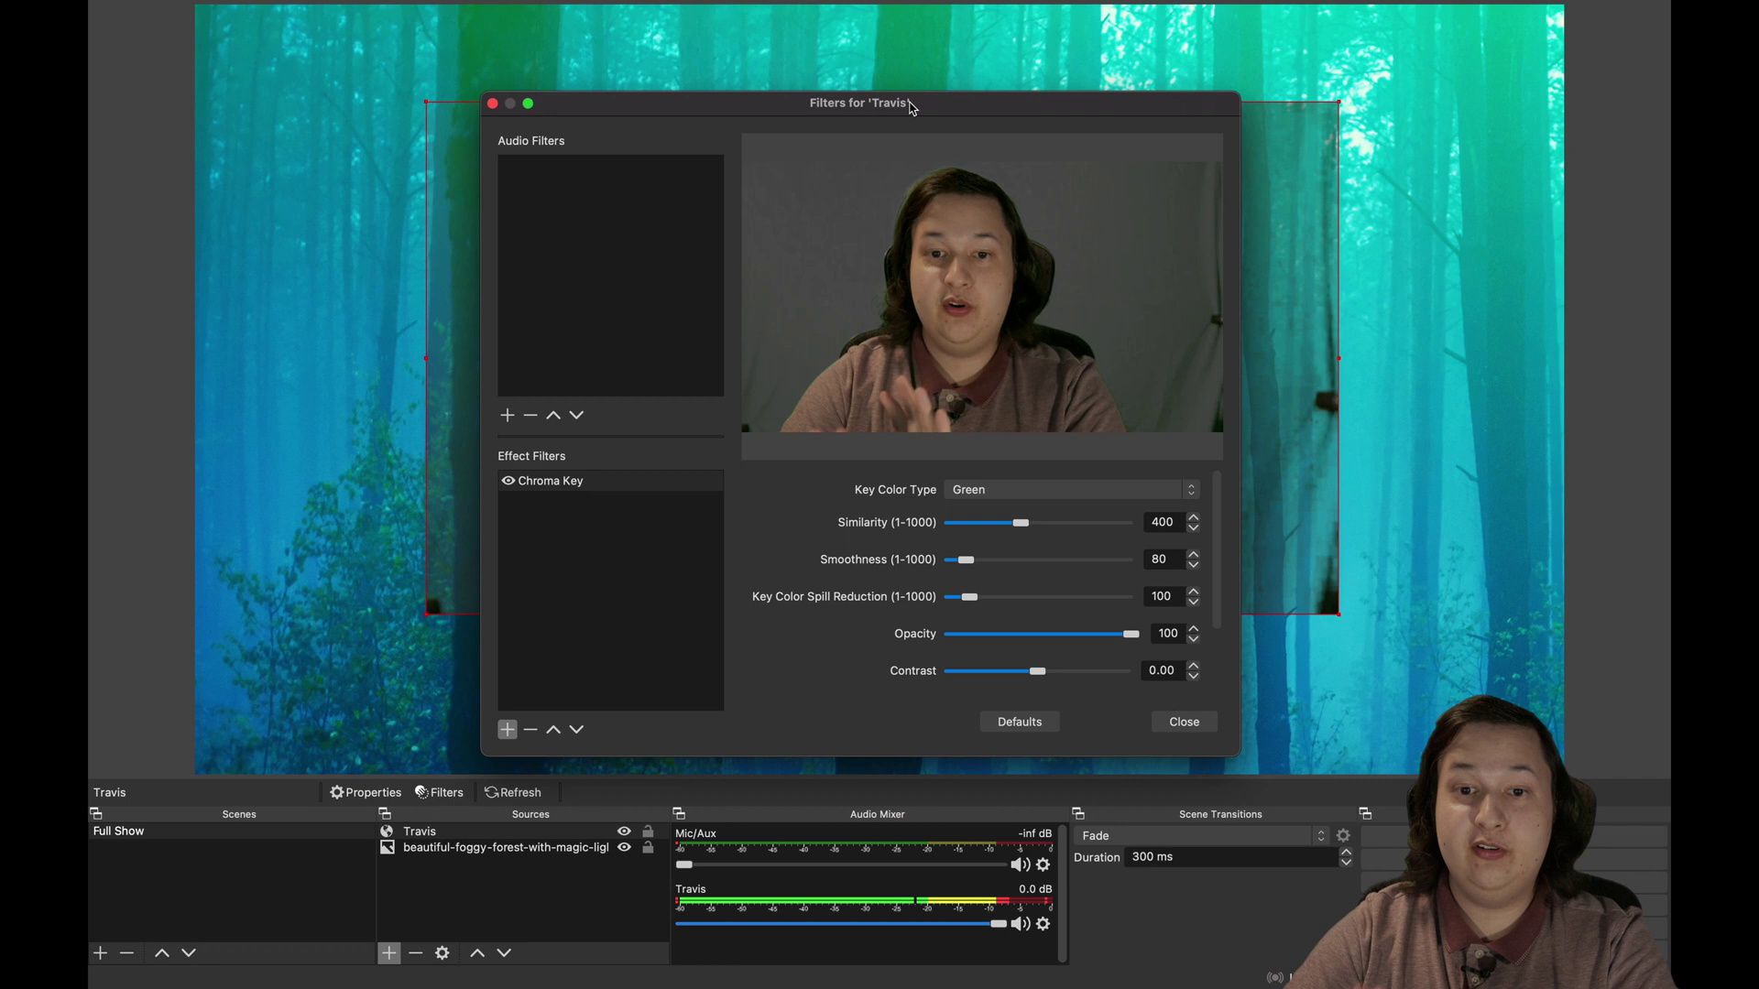
Step: Try a custom key colour, cancel it, and set Key Color Type back to Green
click(1019, 497)
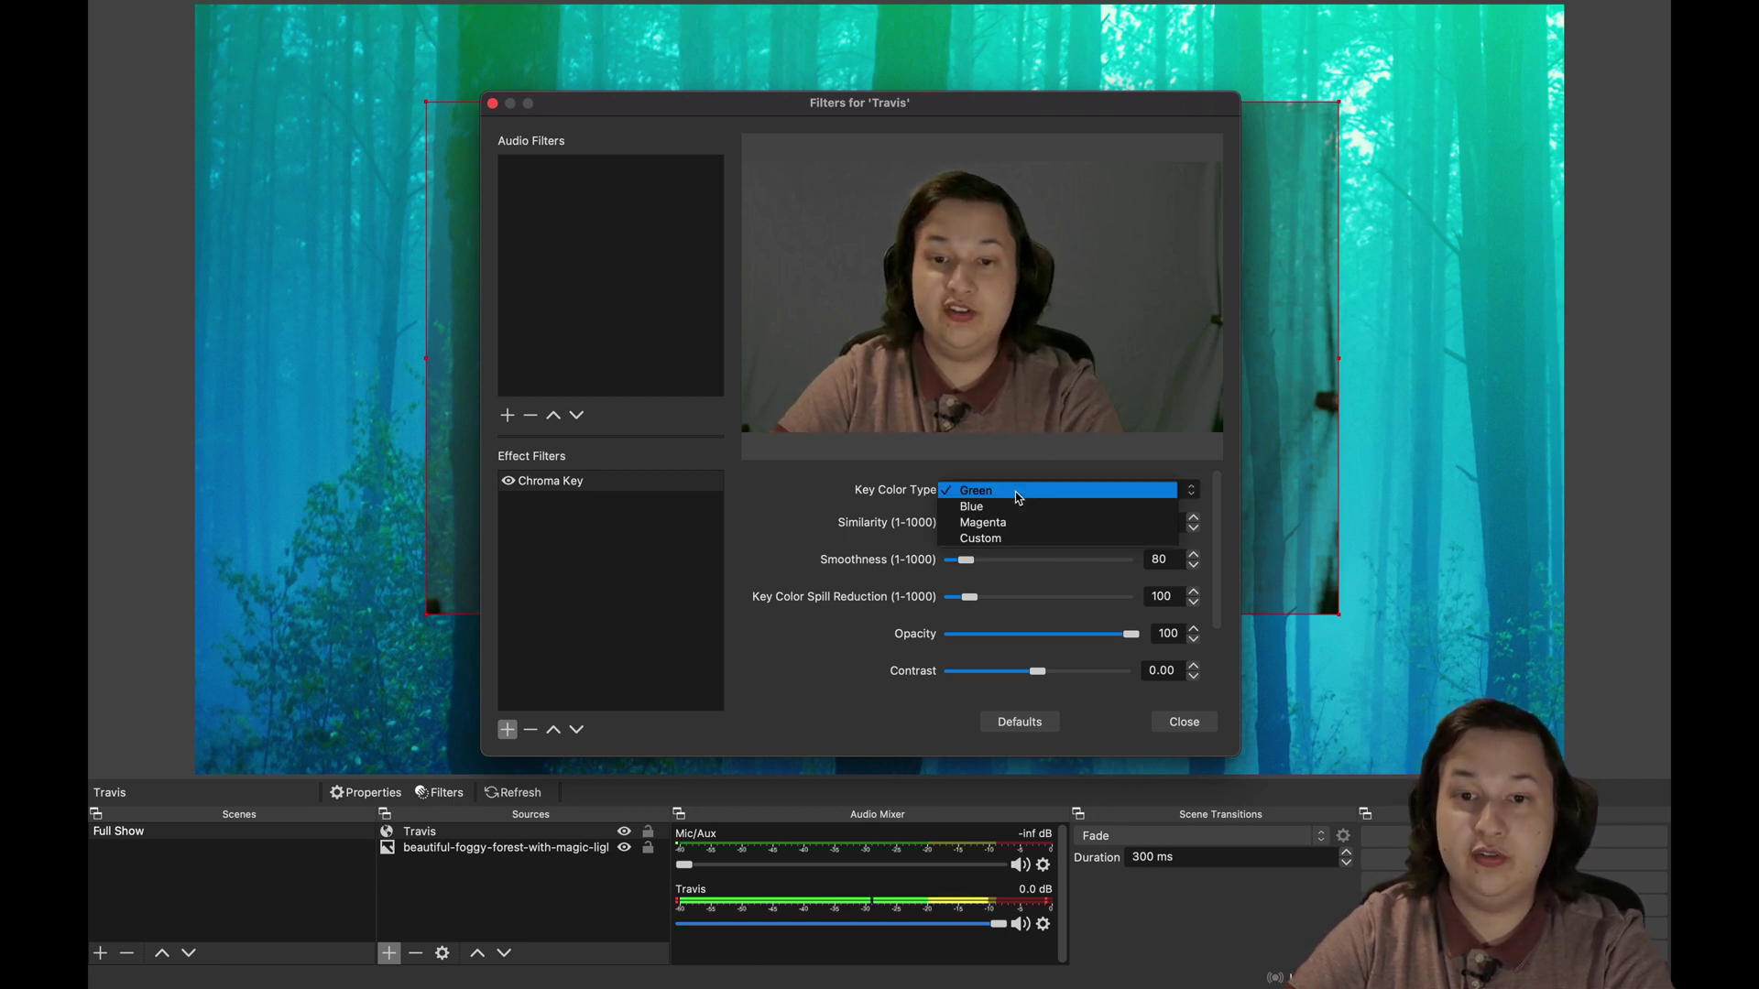
key(Down)
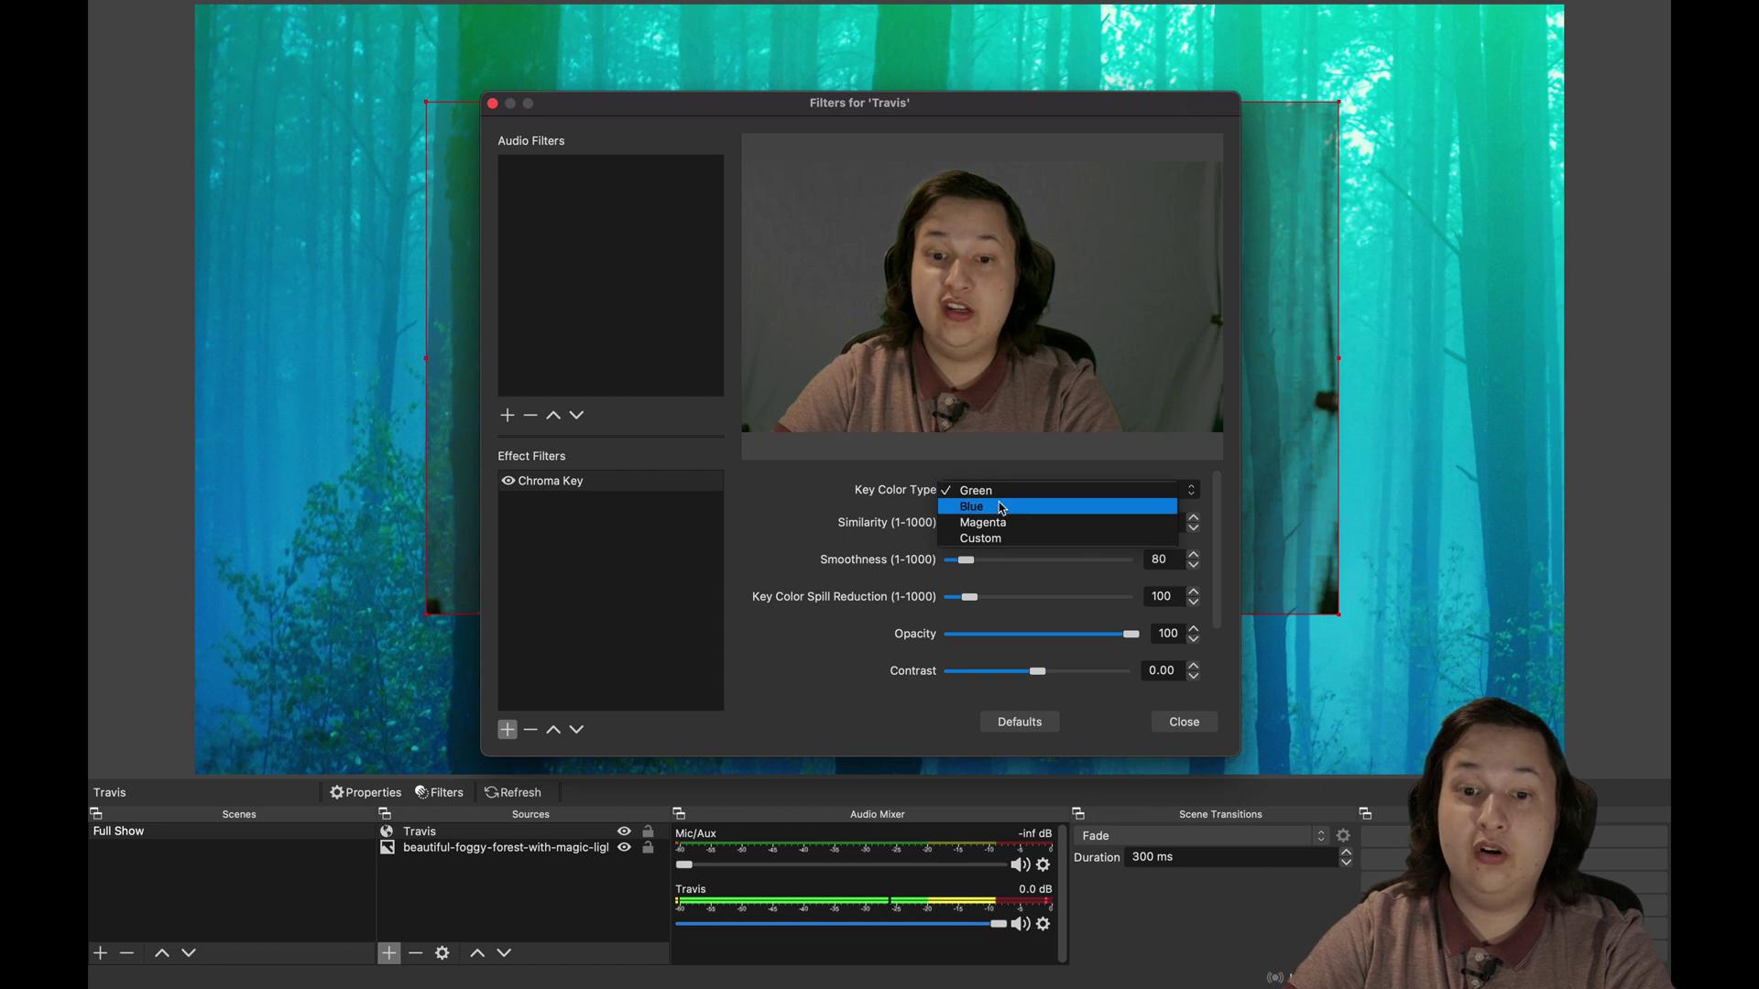
key(Down)
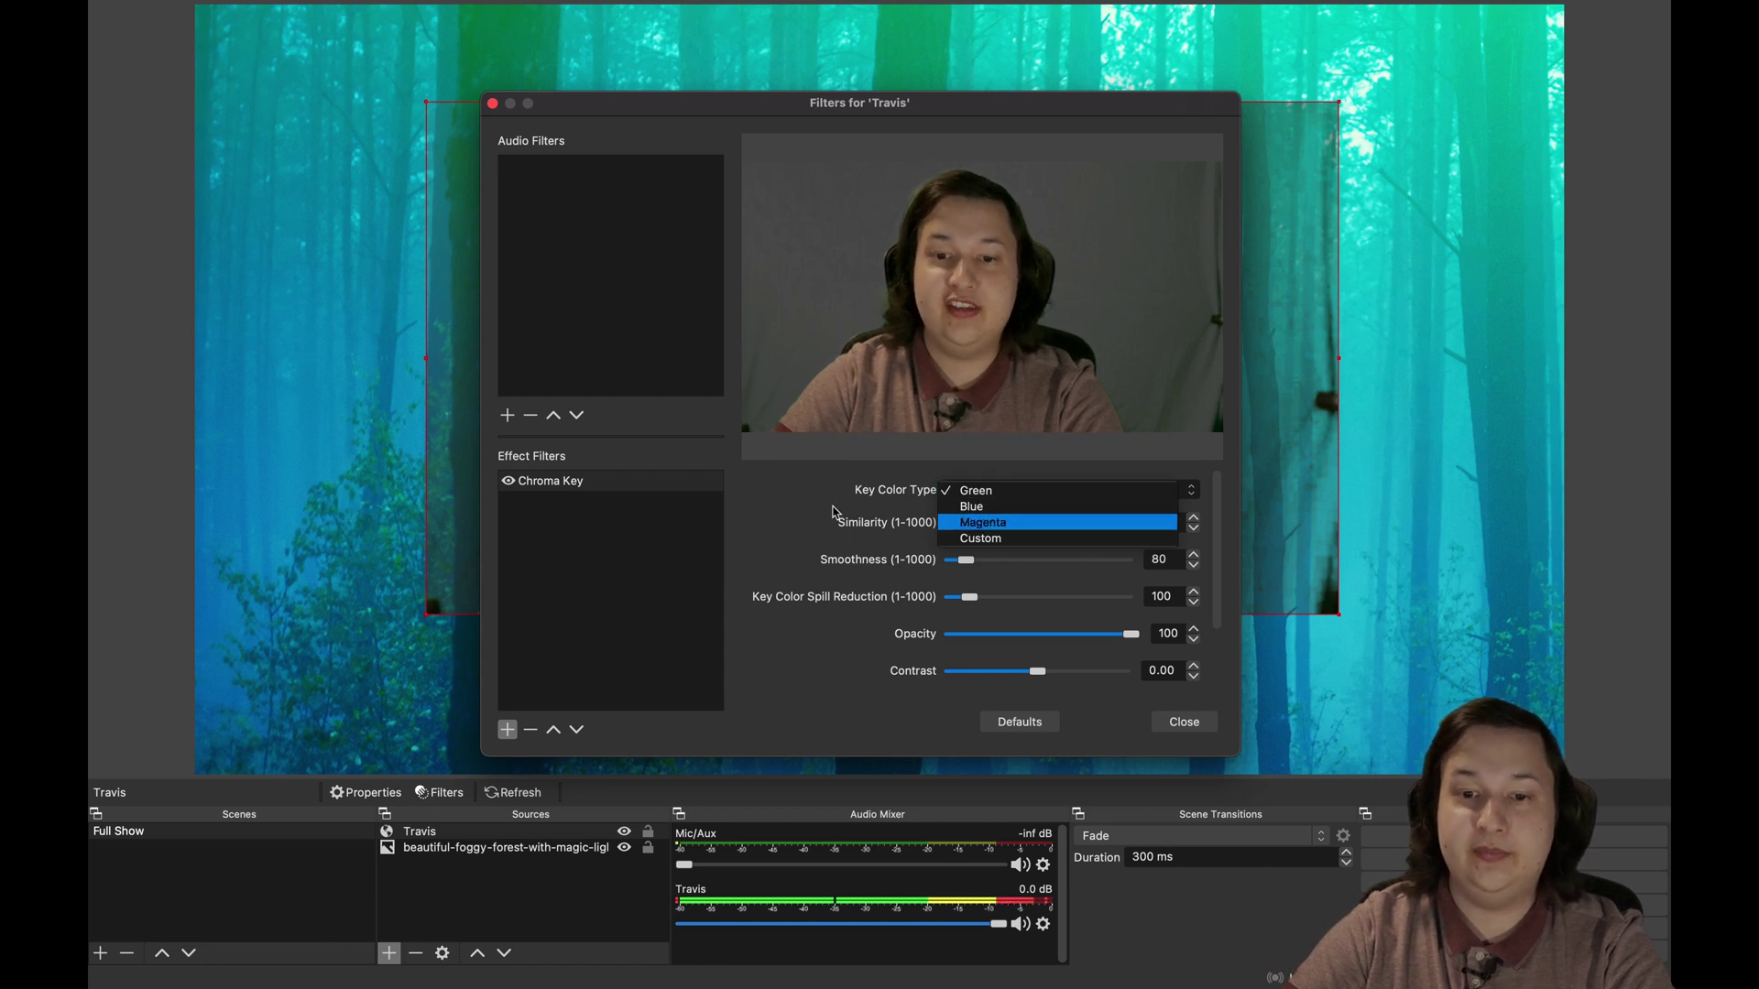
click(972, 540)
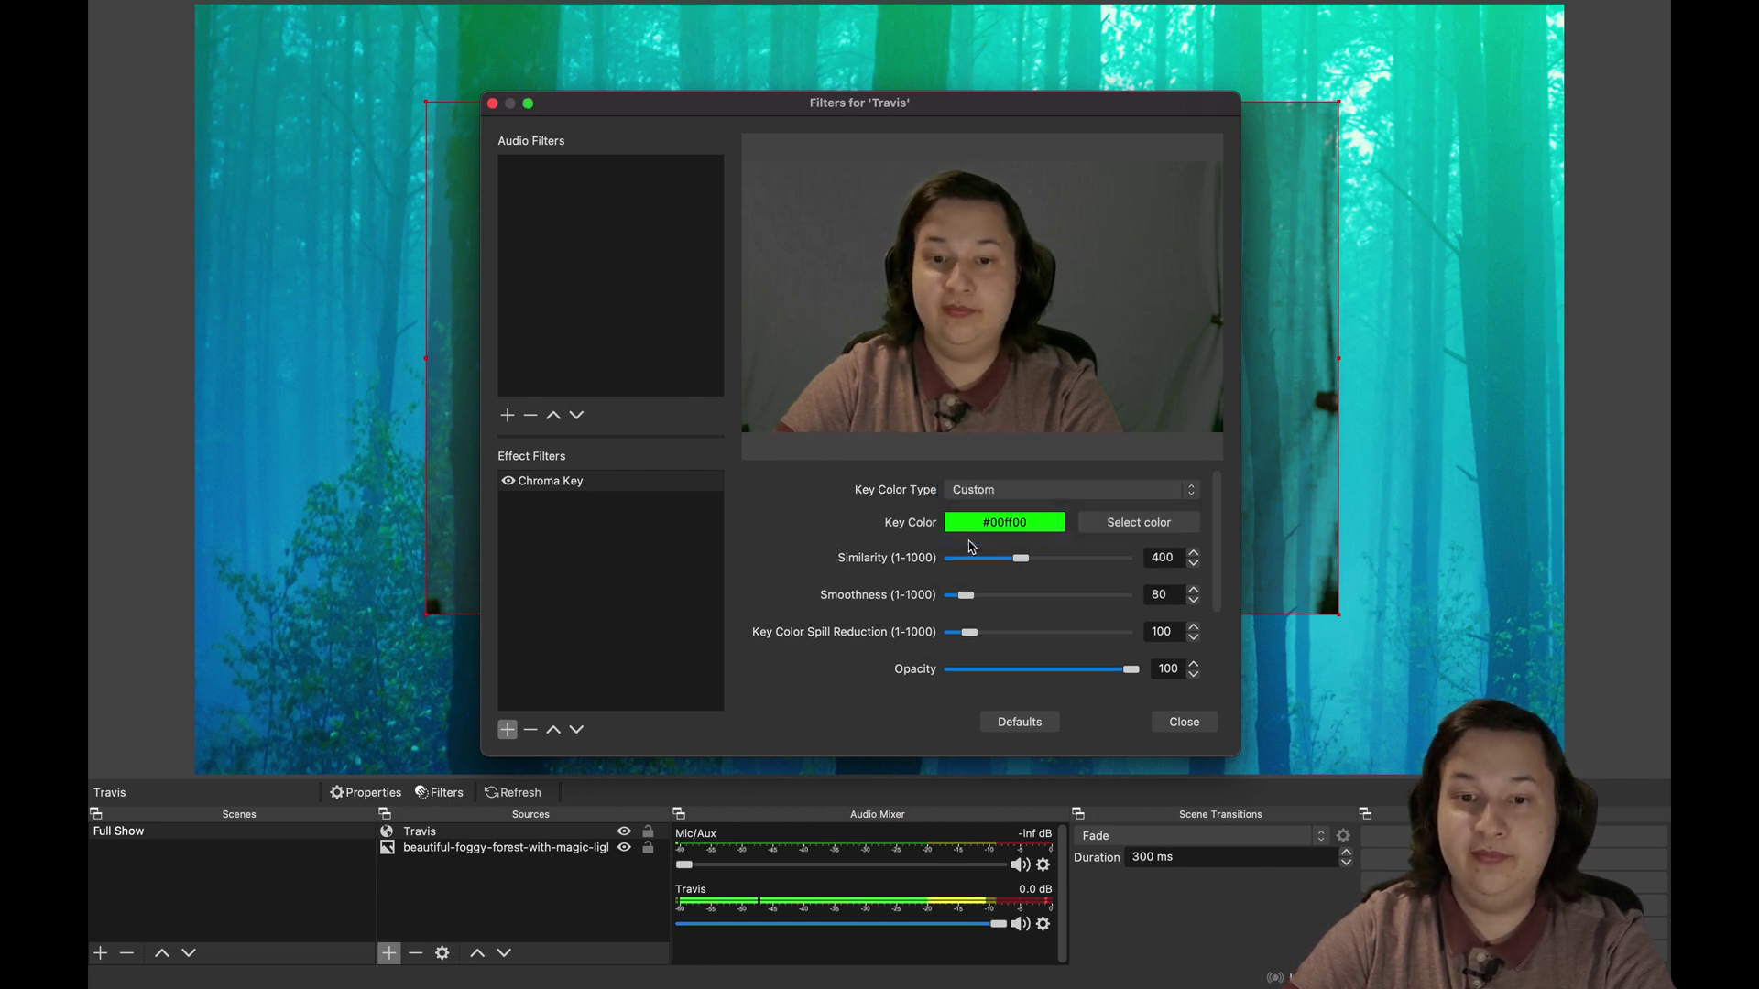
click(1117, 526)
click(904, 273)
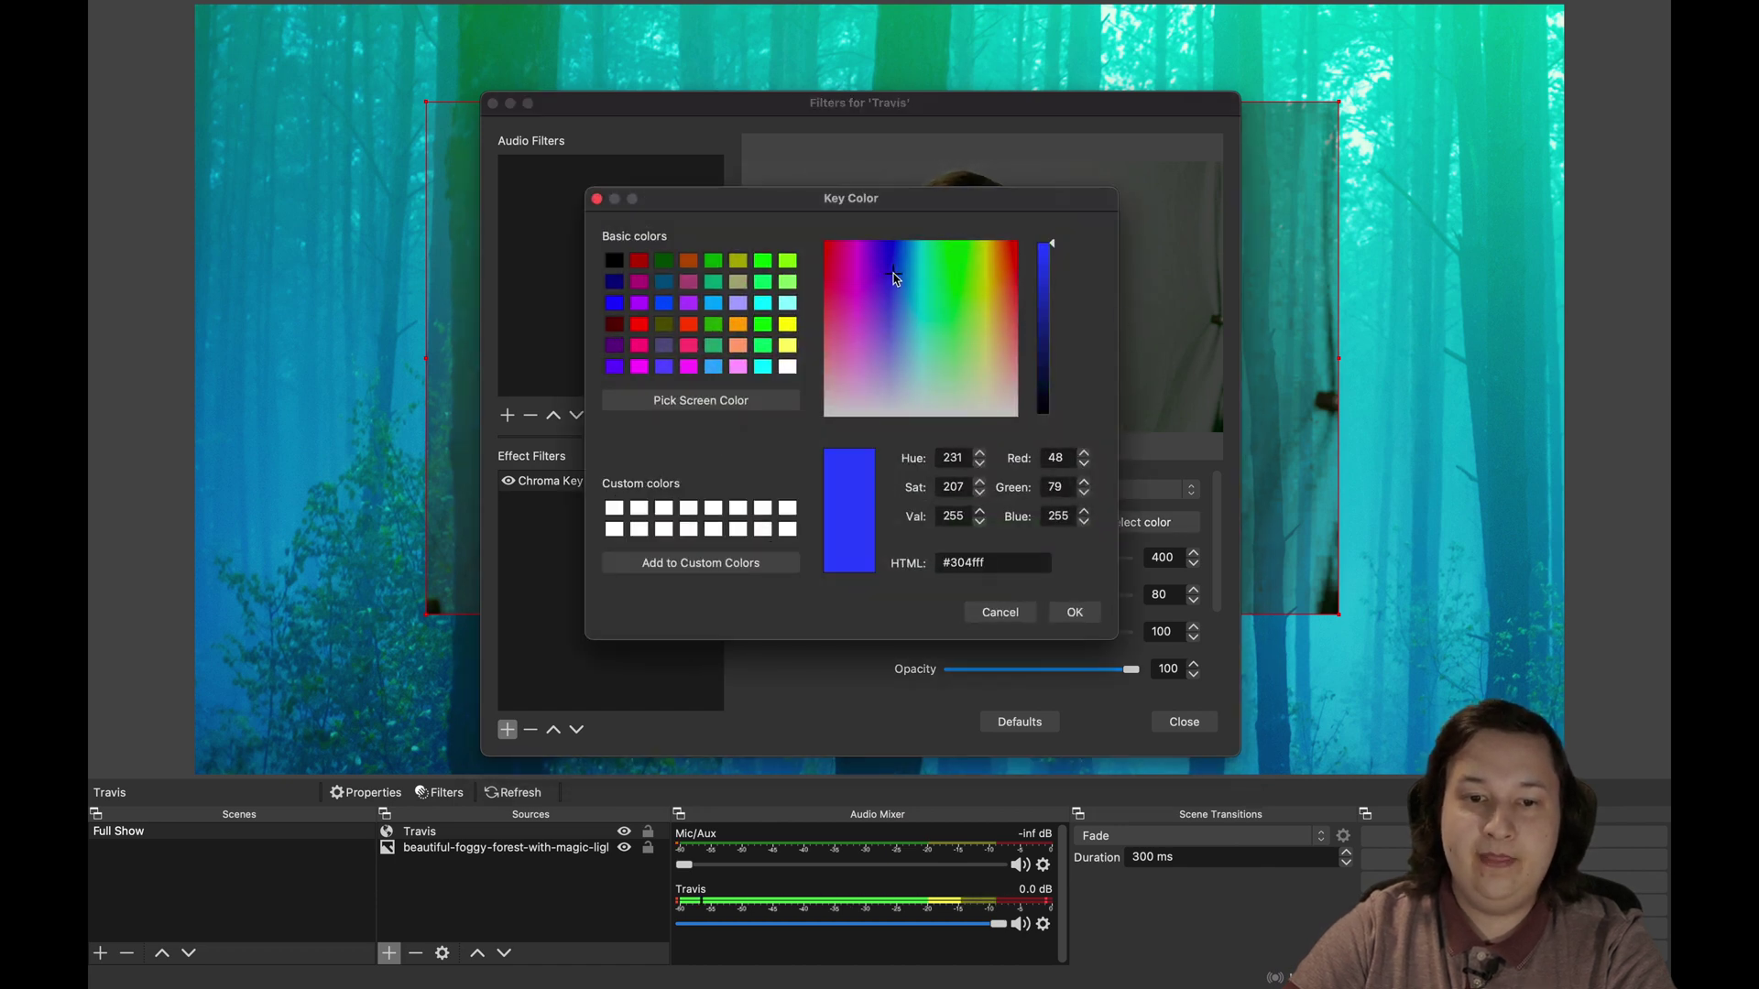
click(987, 614)
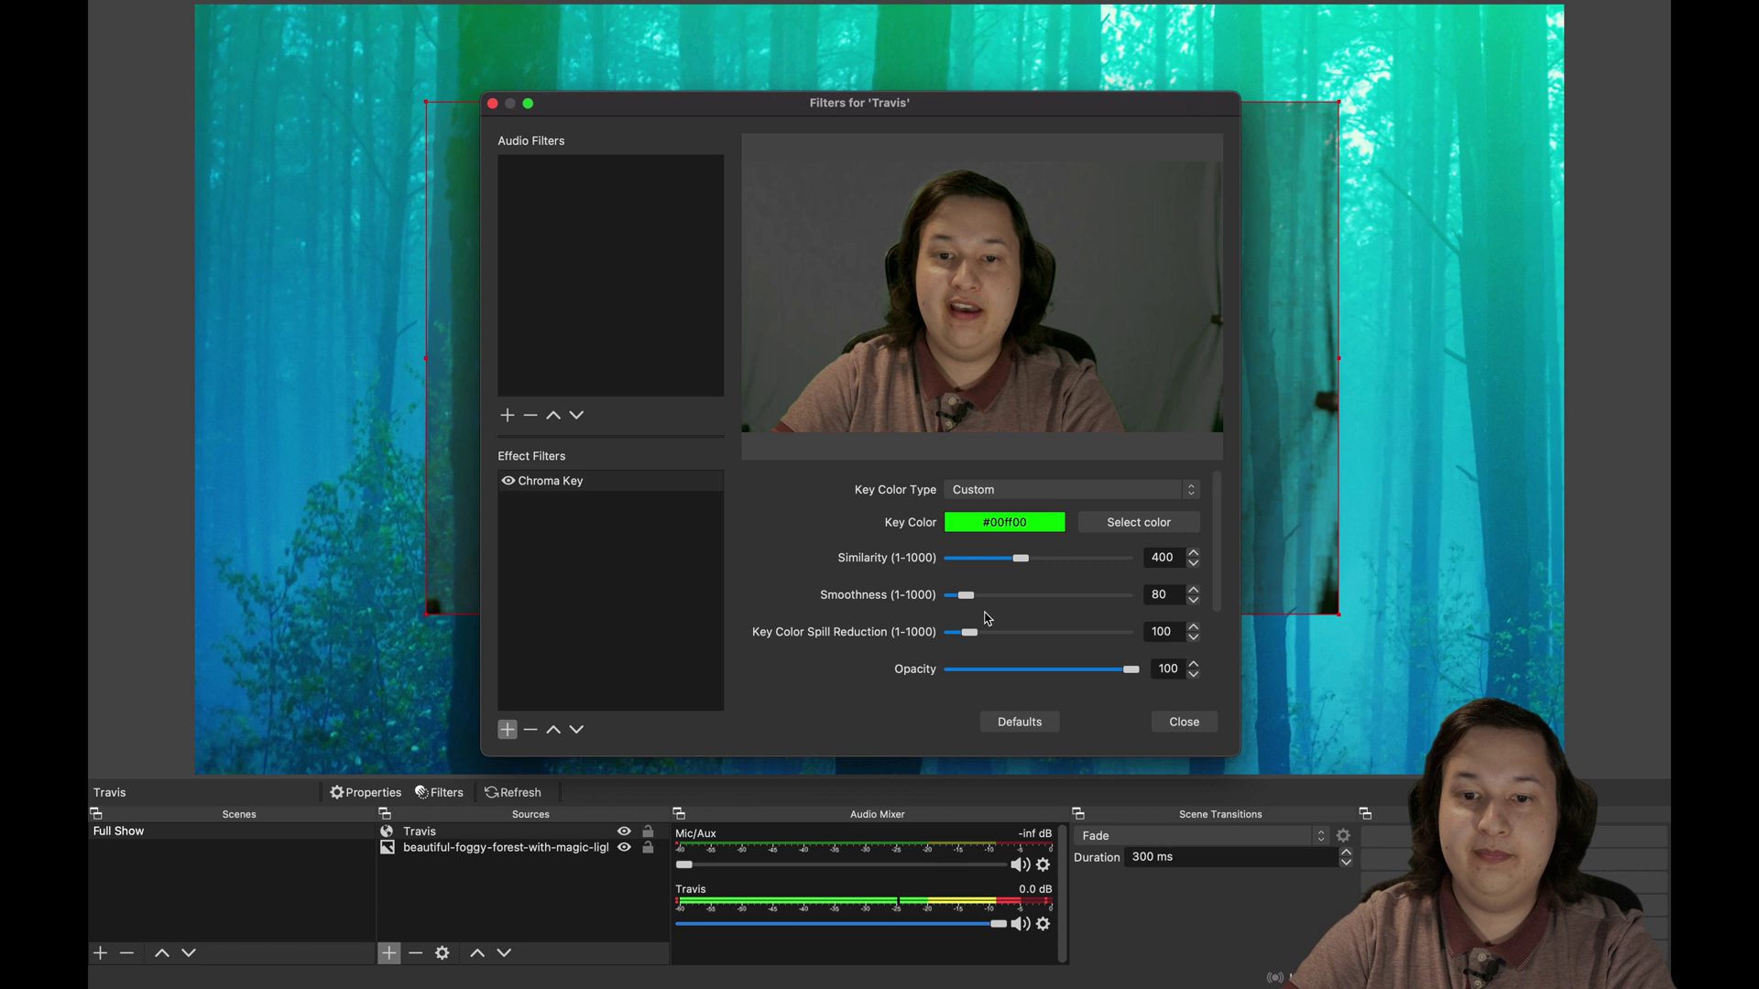
click(1044, 490)
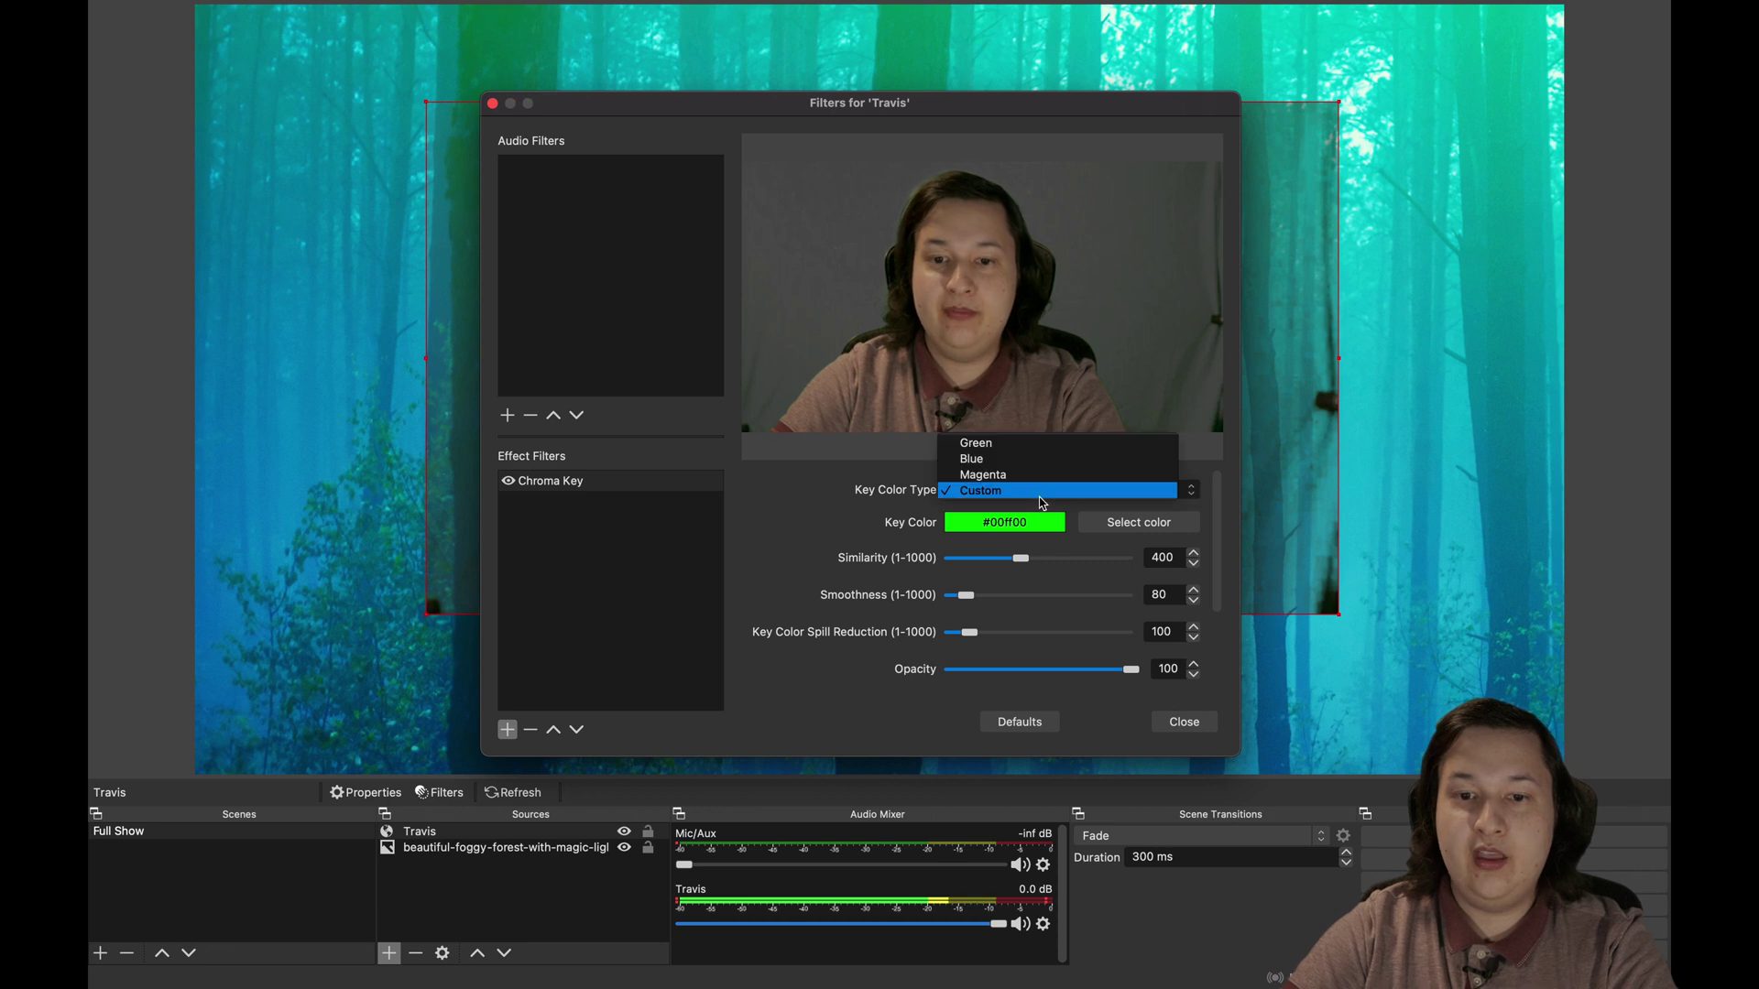
click(1044, 444)
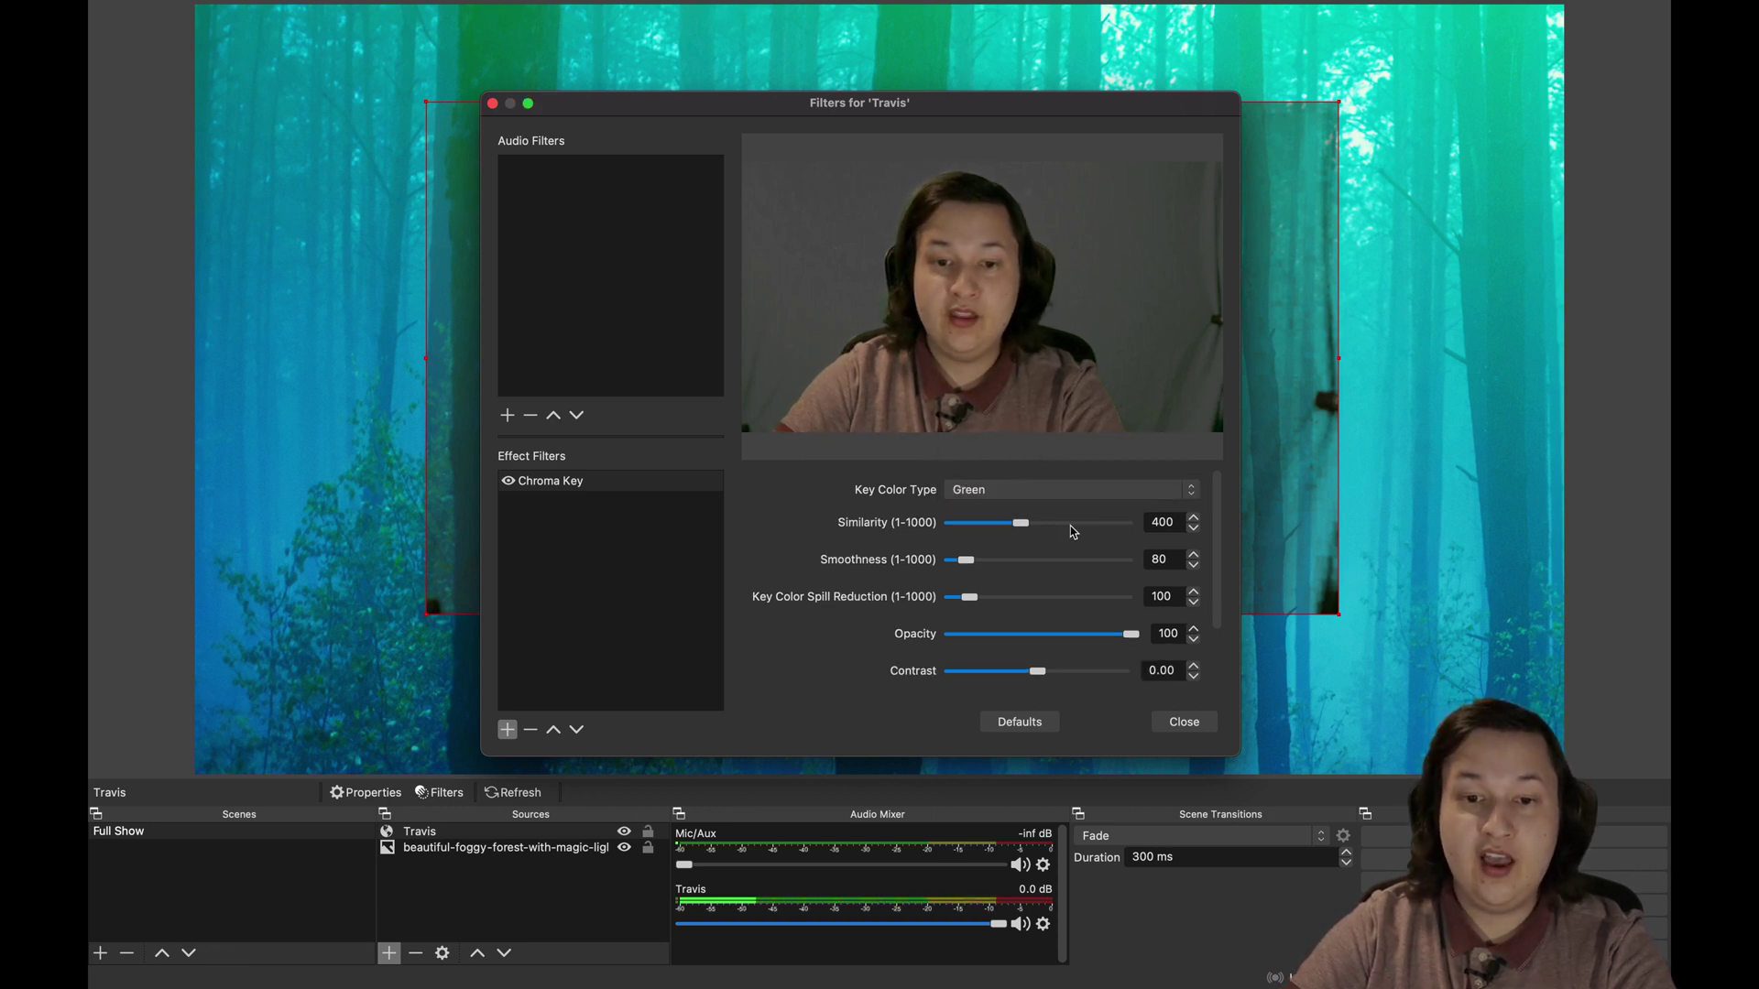
Step: Tune the Chroma Key sliders to similarity 428 and smoothness 63
drag(1027, 525, 994, 525)
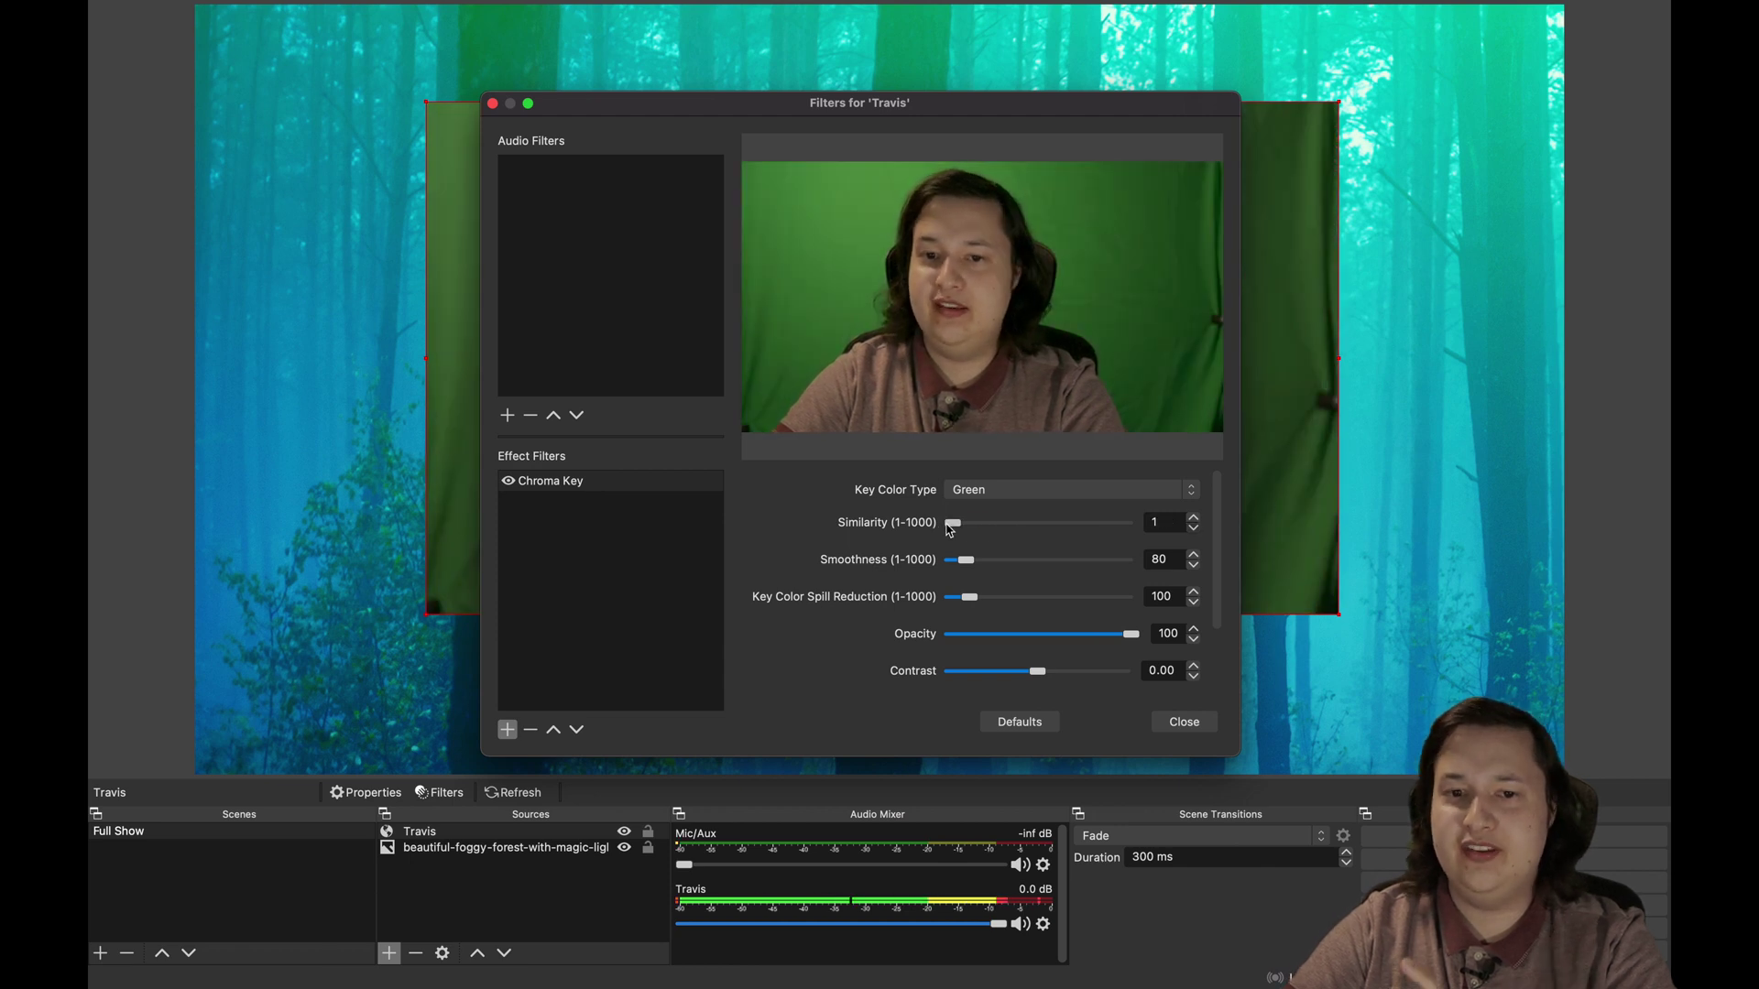
drag(954, 527, 1028, 531)
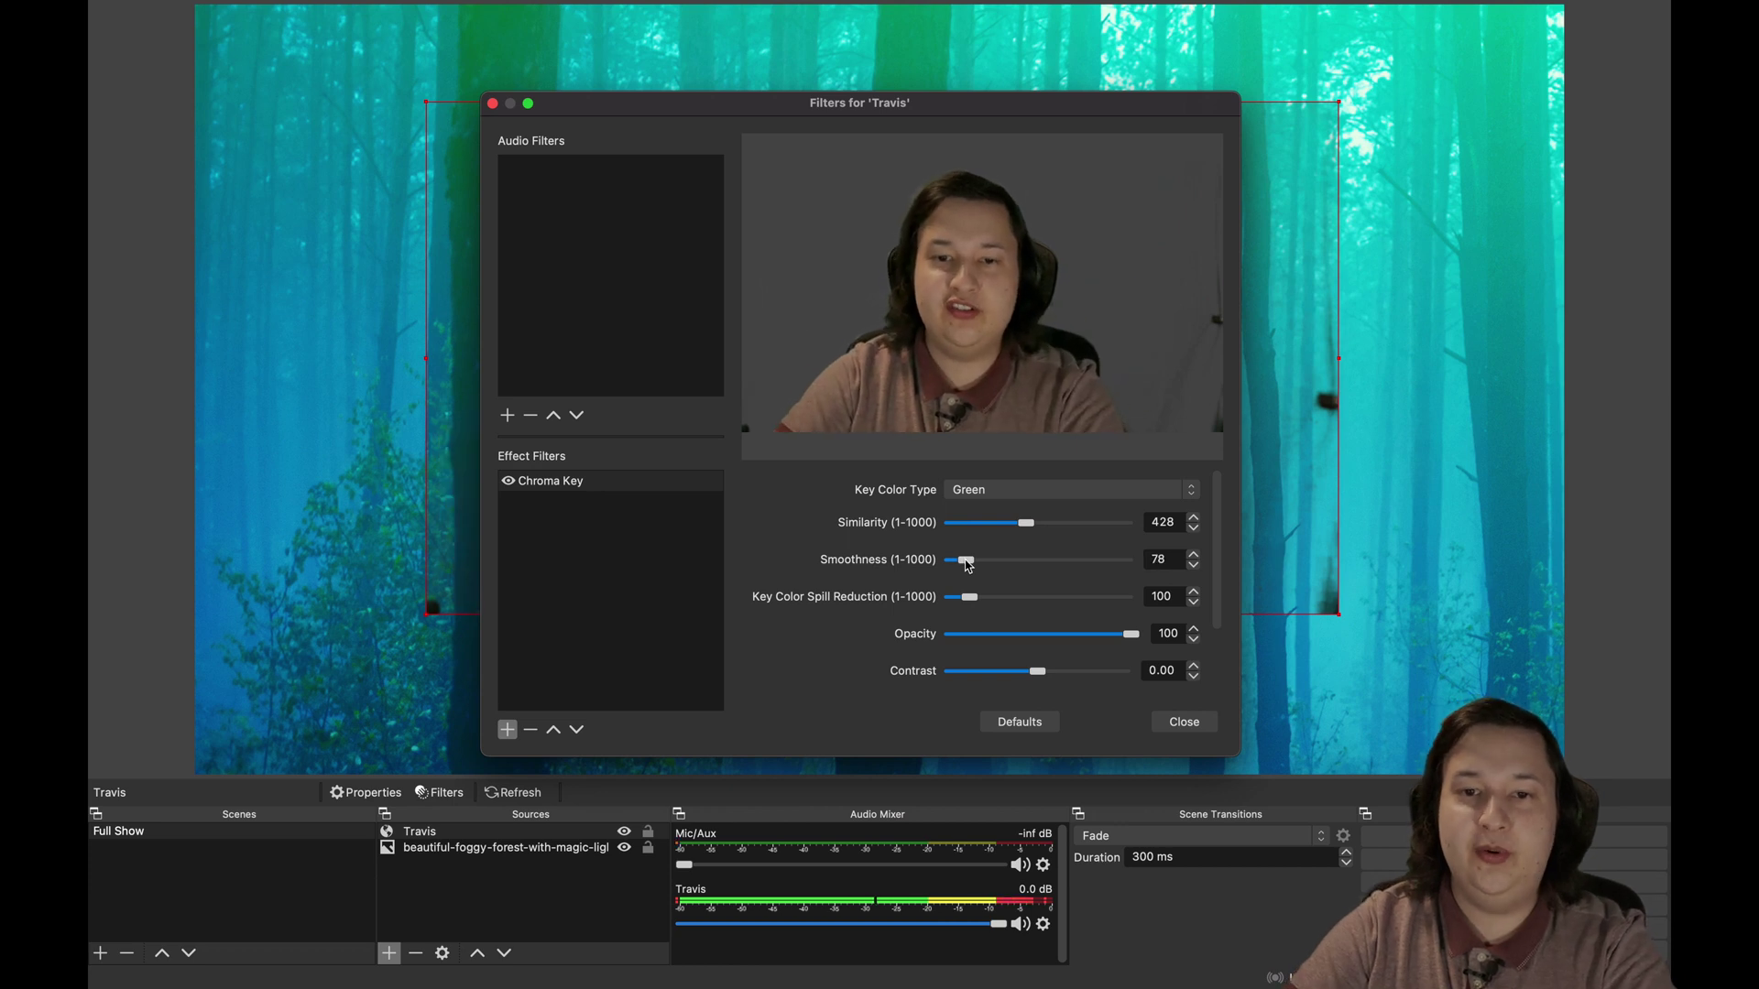
drag(964, 564, 953, 564)
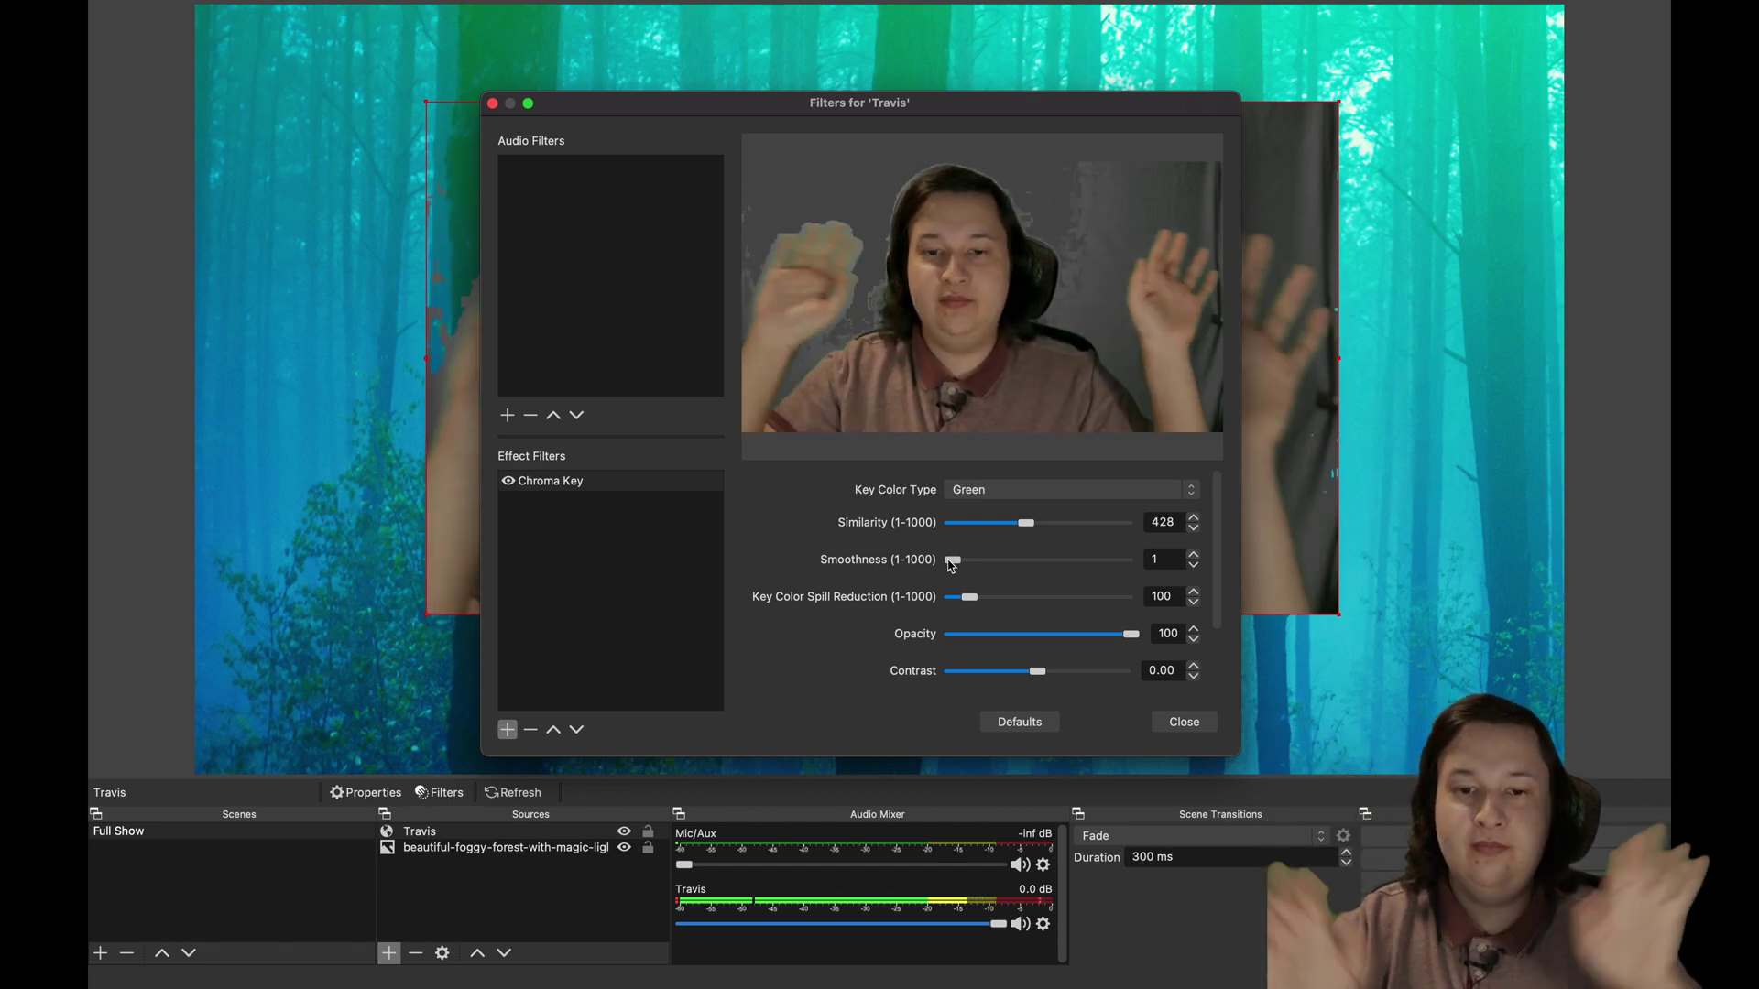
drag(955, 562, 965, 569)
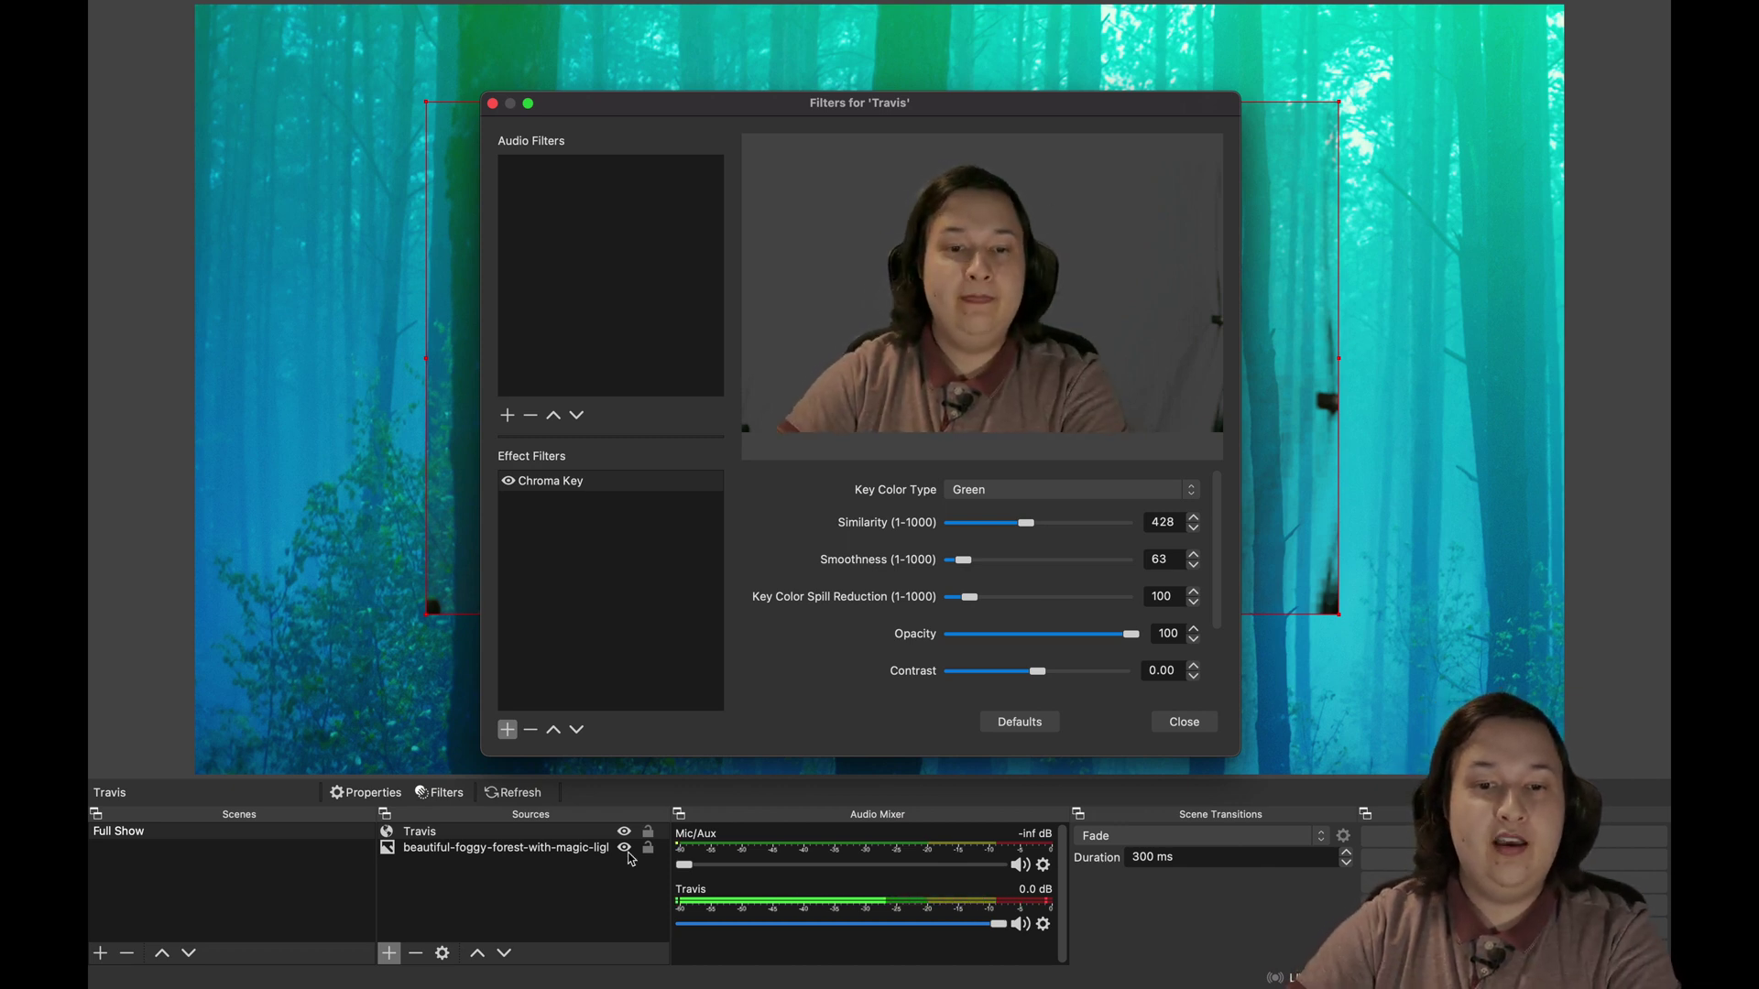
Step: Add a Crop/Pad filter with Left and Right crop set to 50
click(507, 730)
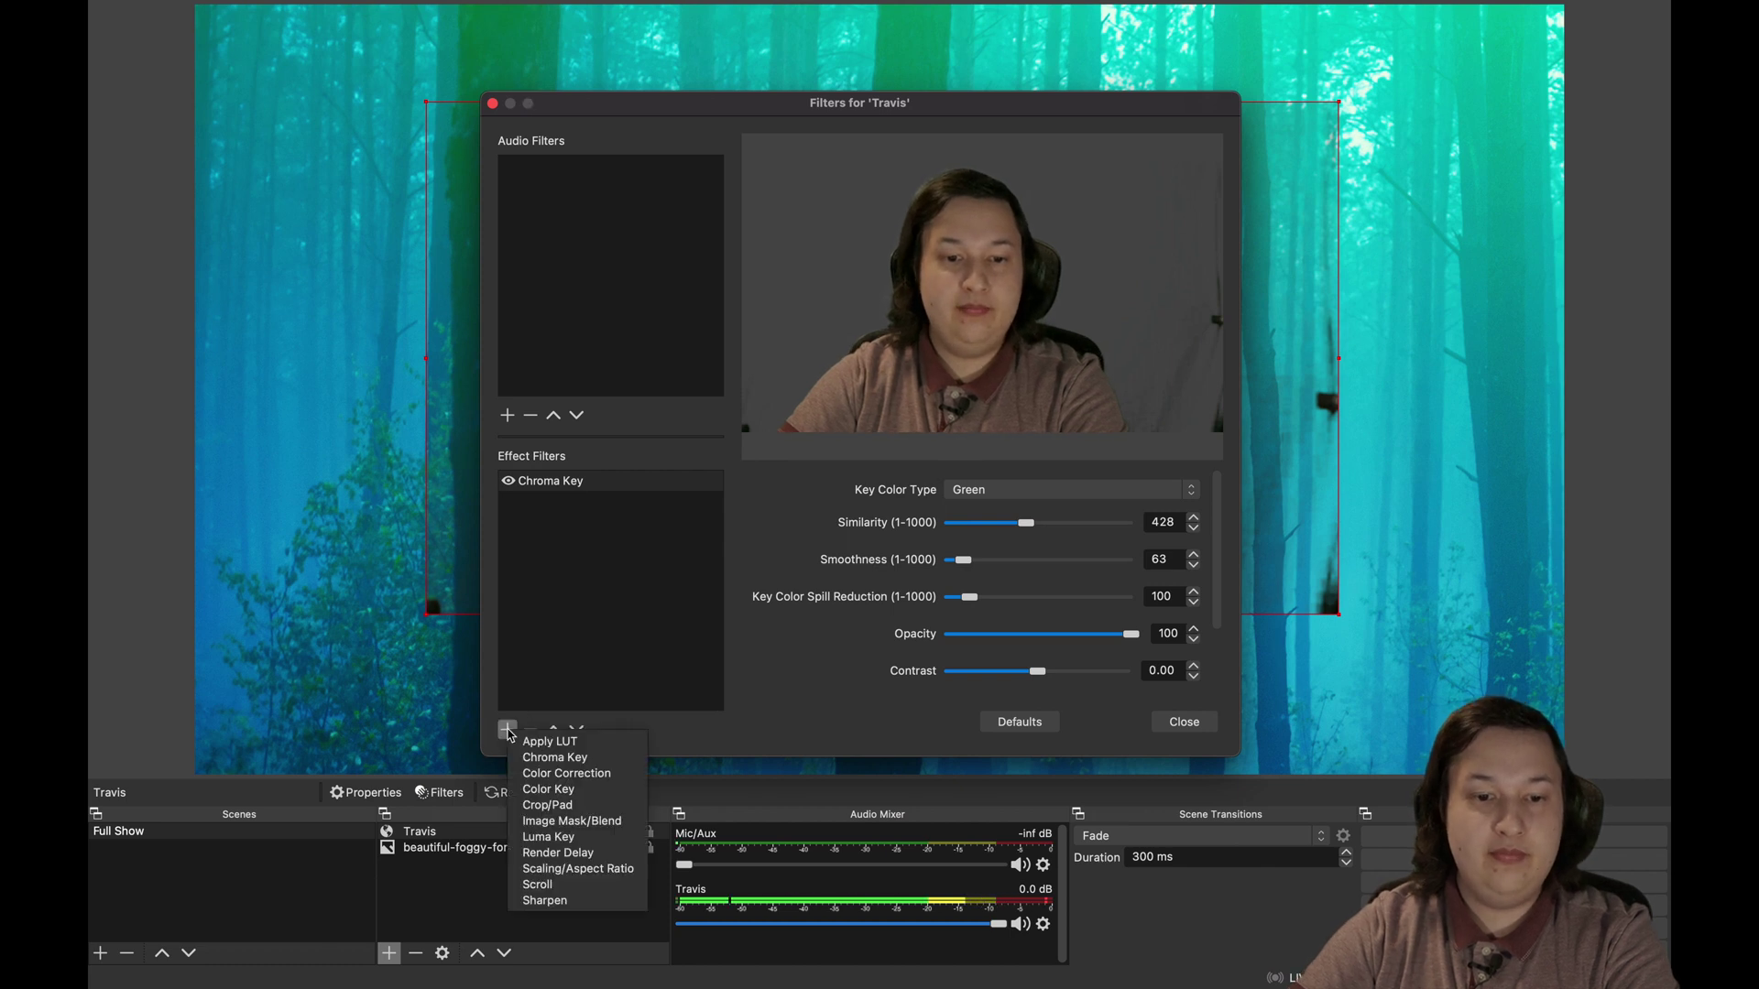
click(554, 806)
click(902, 448)
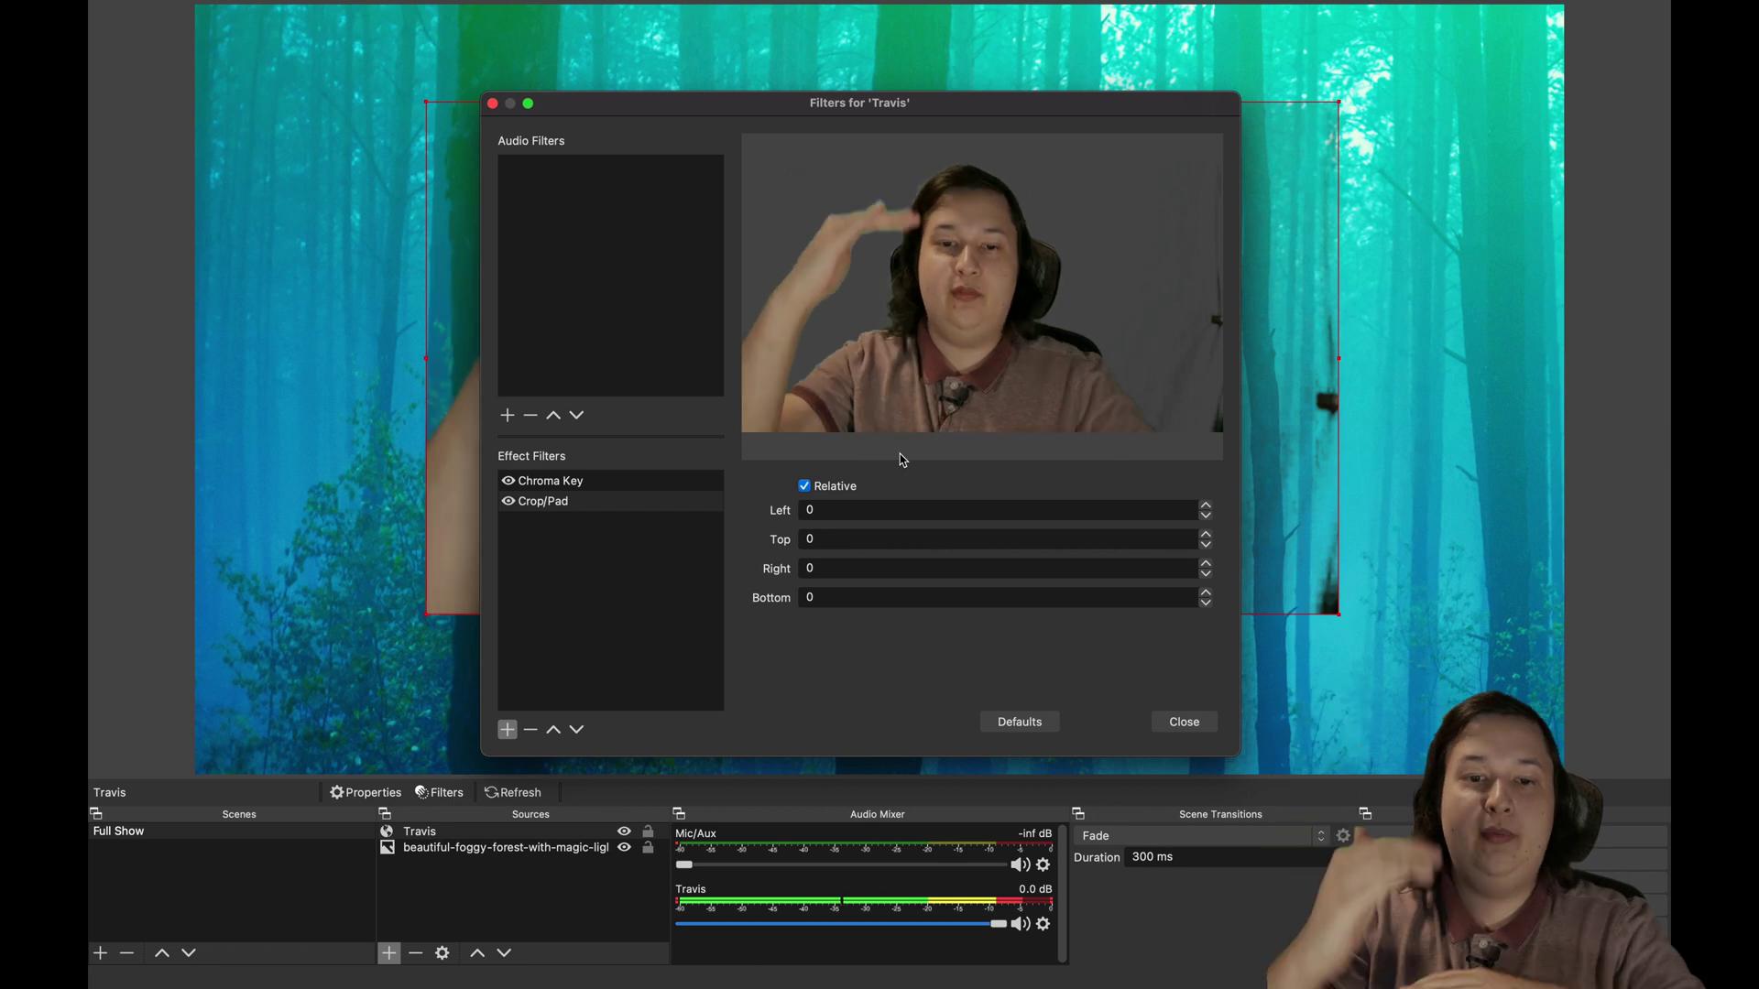
double_click(848, 515)
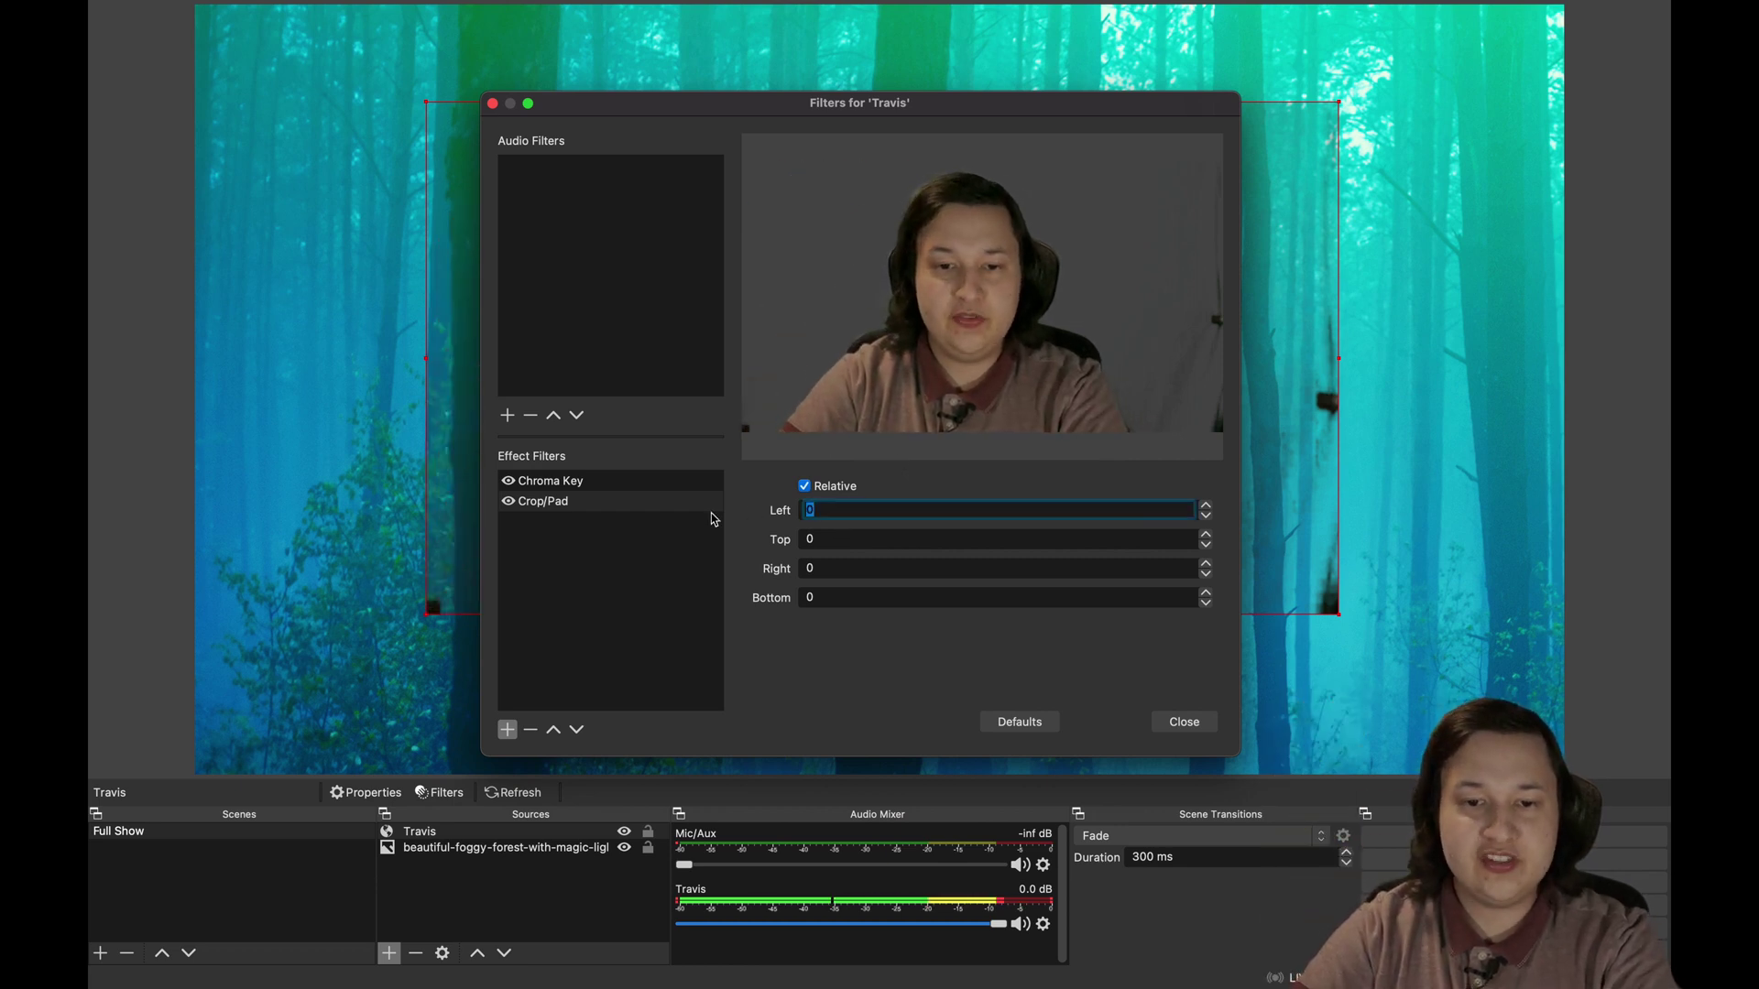
text(50)
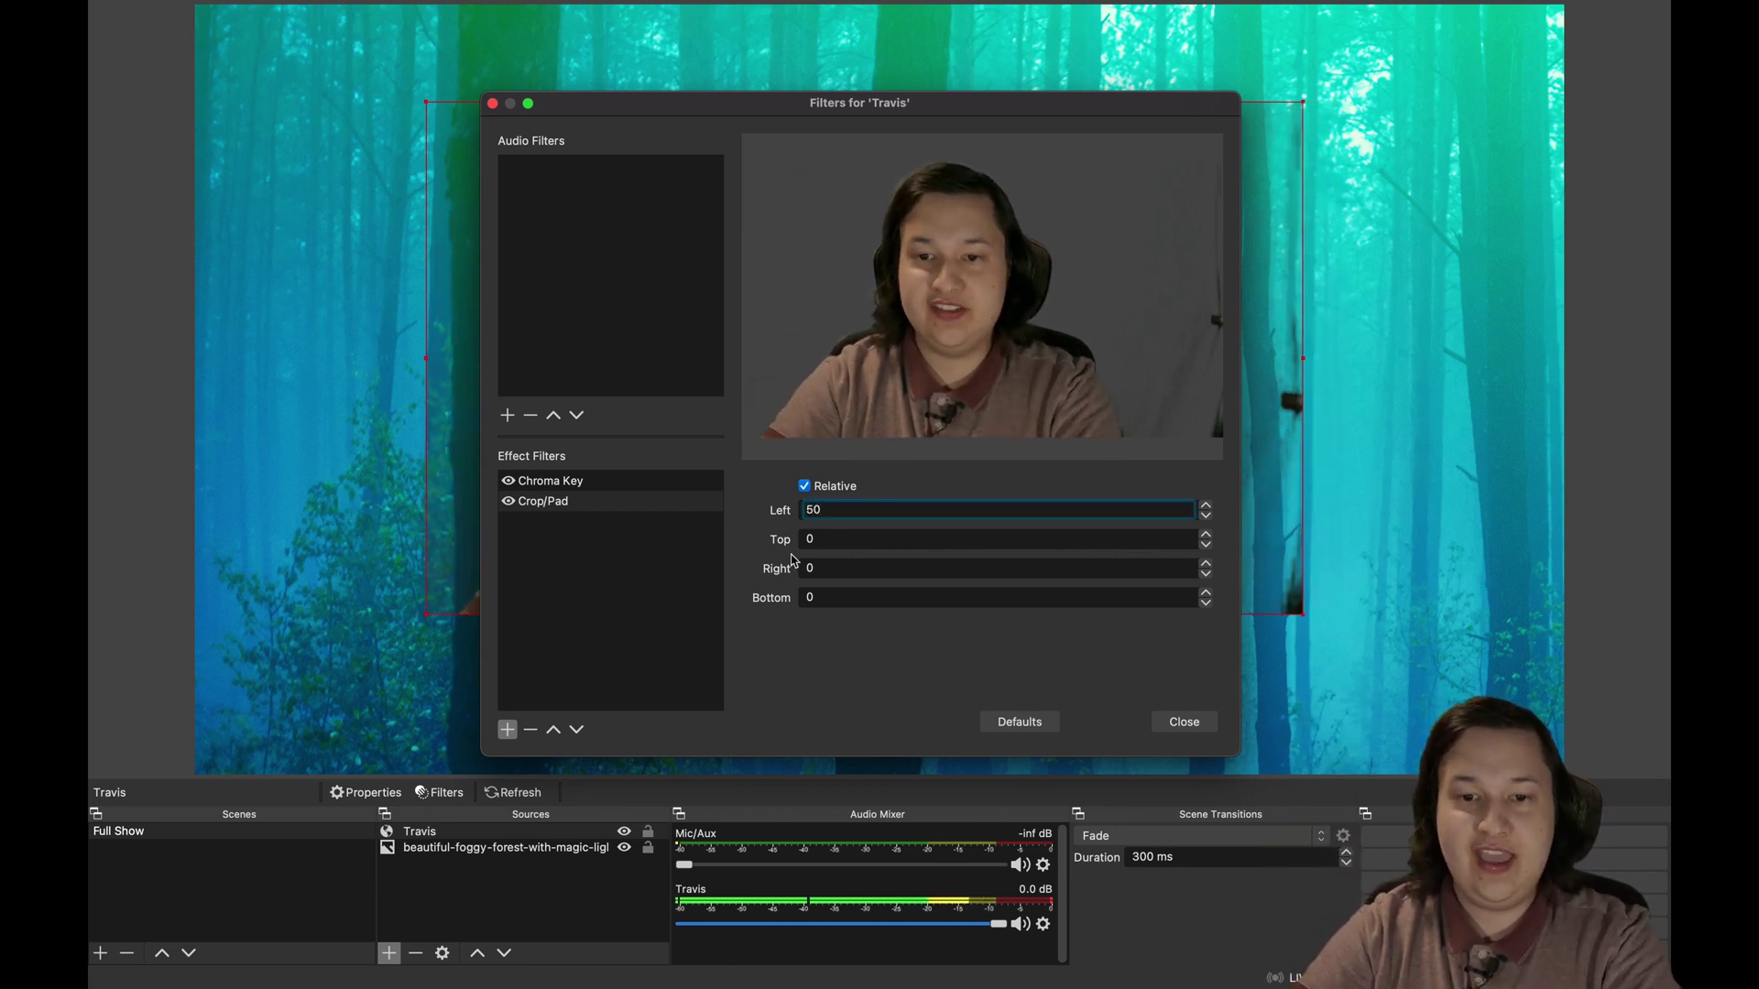
double_click(850, 568)
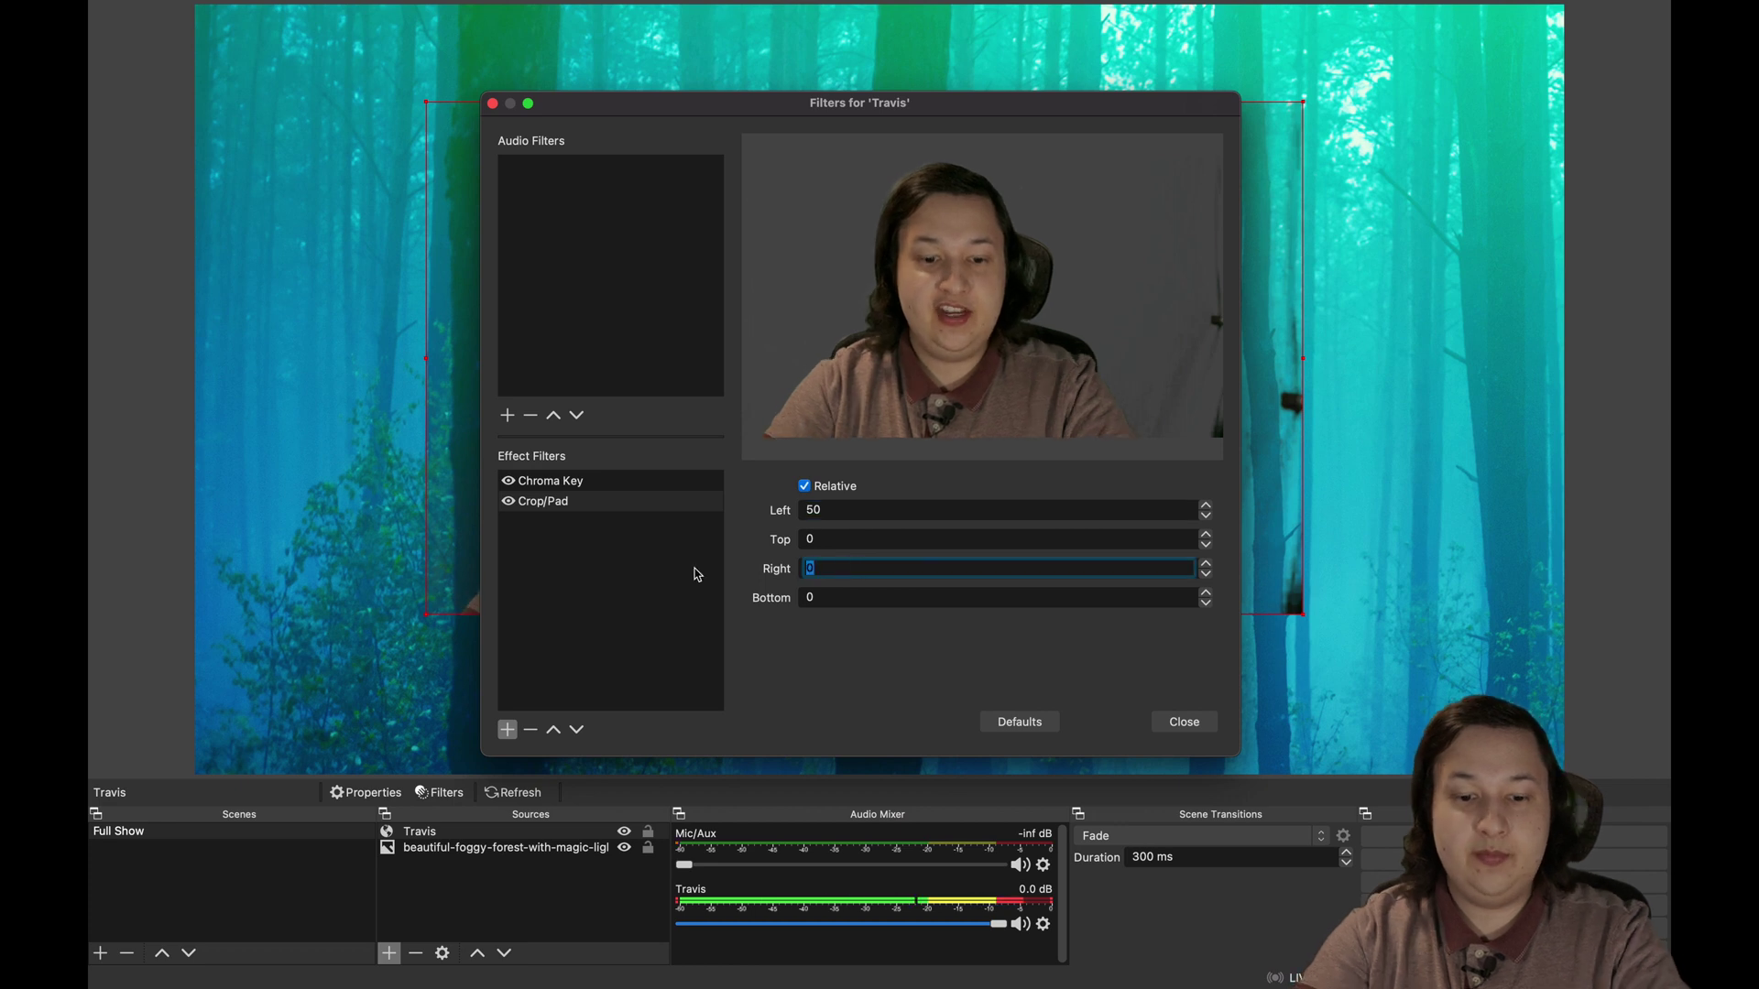
text(50)
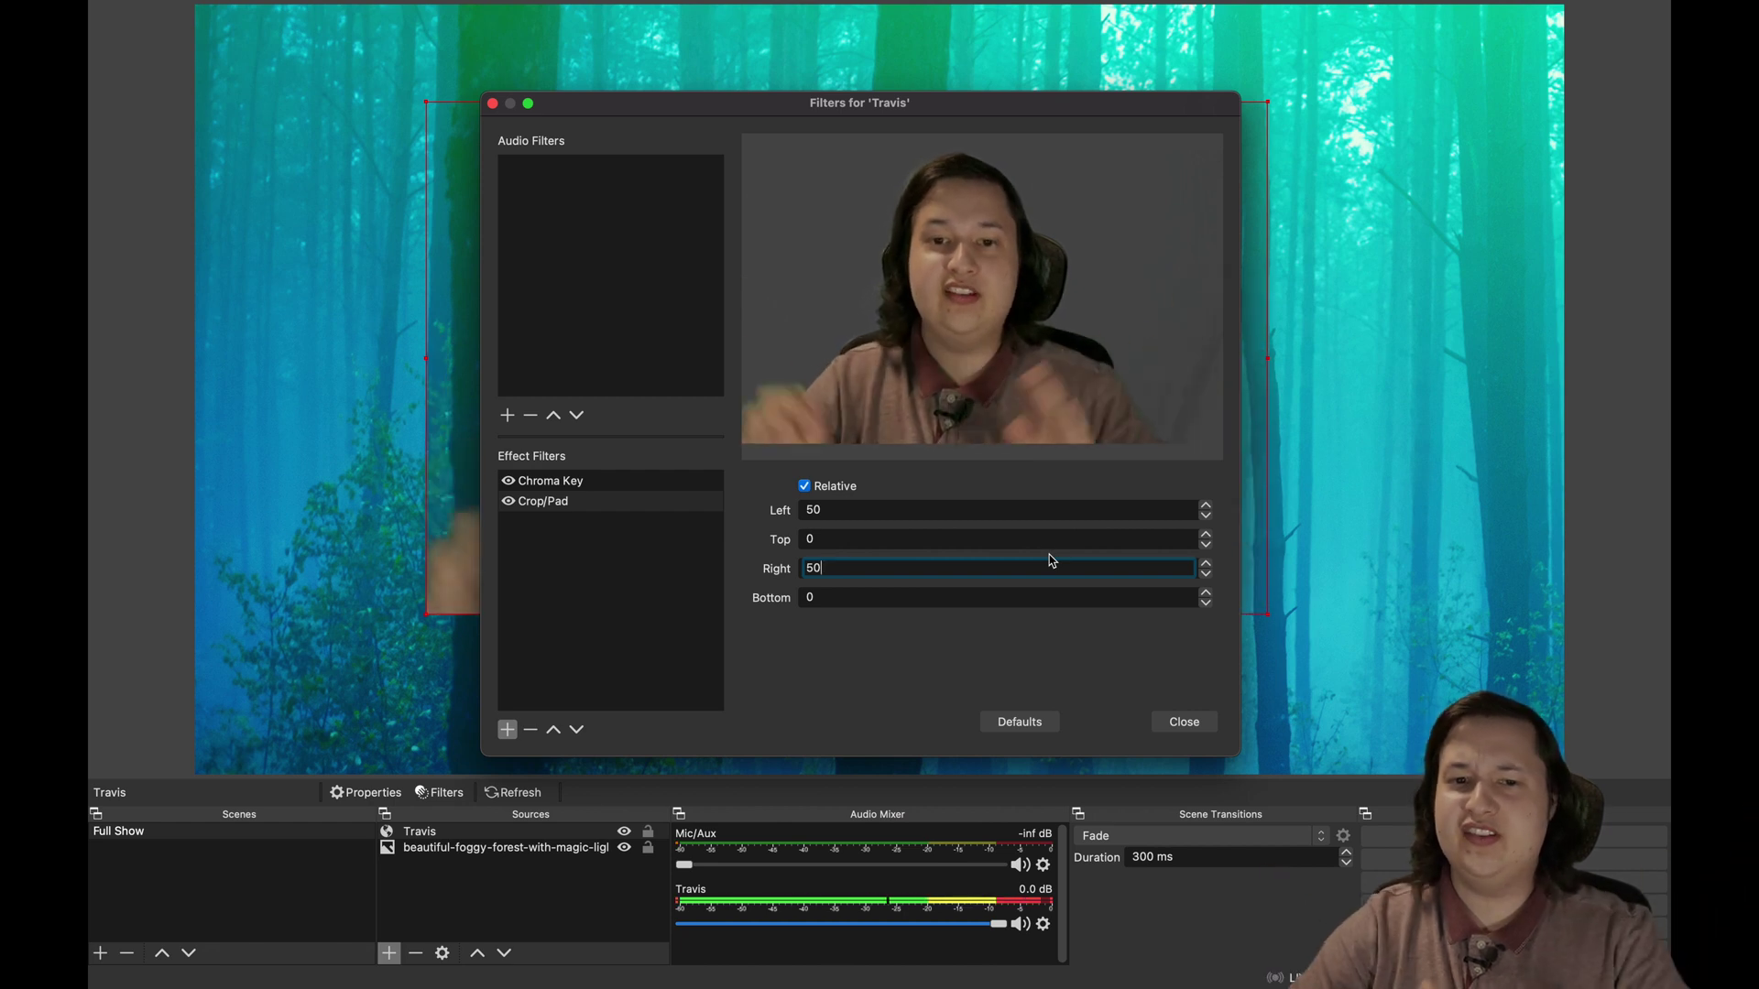
Step: Close Filters, shrink the webcam feed from its top-right corner, and move it to the canvas centre
click(1161, 729)
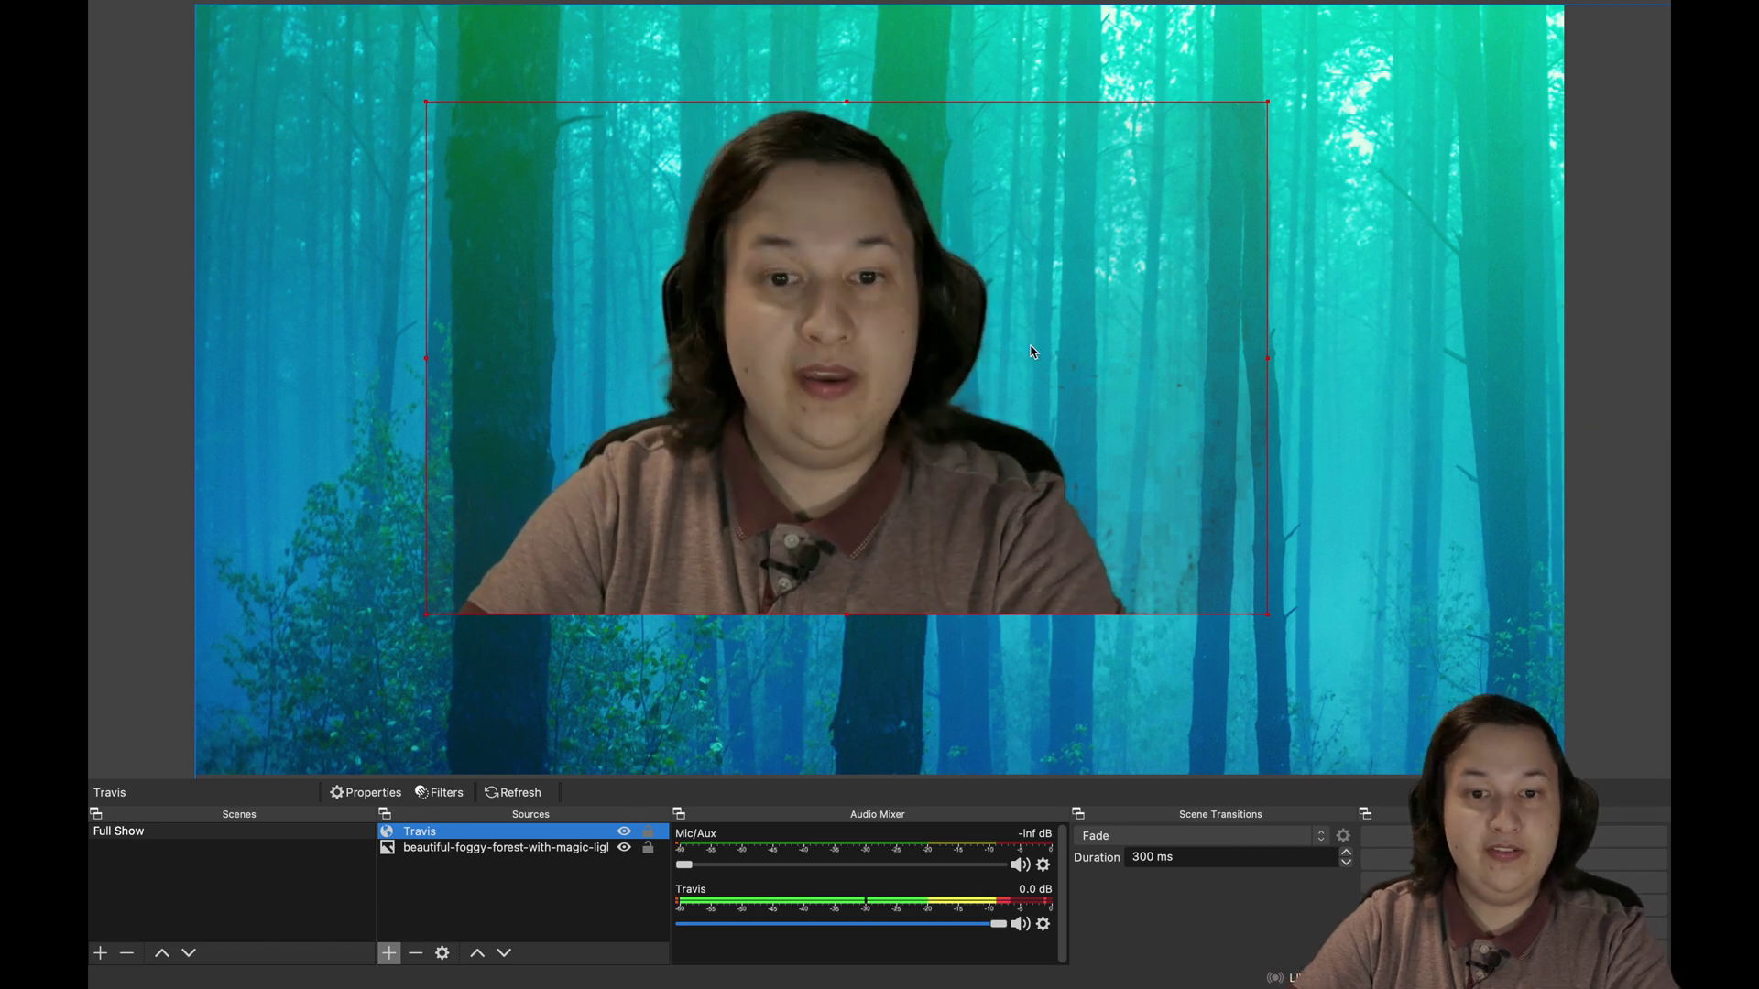
click(1269, 104)
drag(1269, 104, 979, 296)
drag(815, 445, 701, 360)
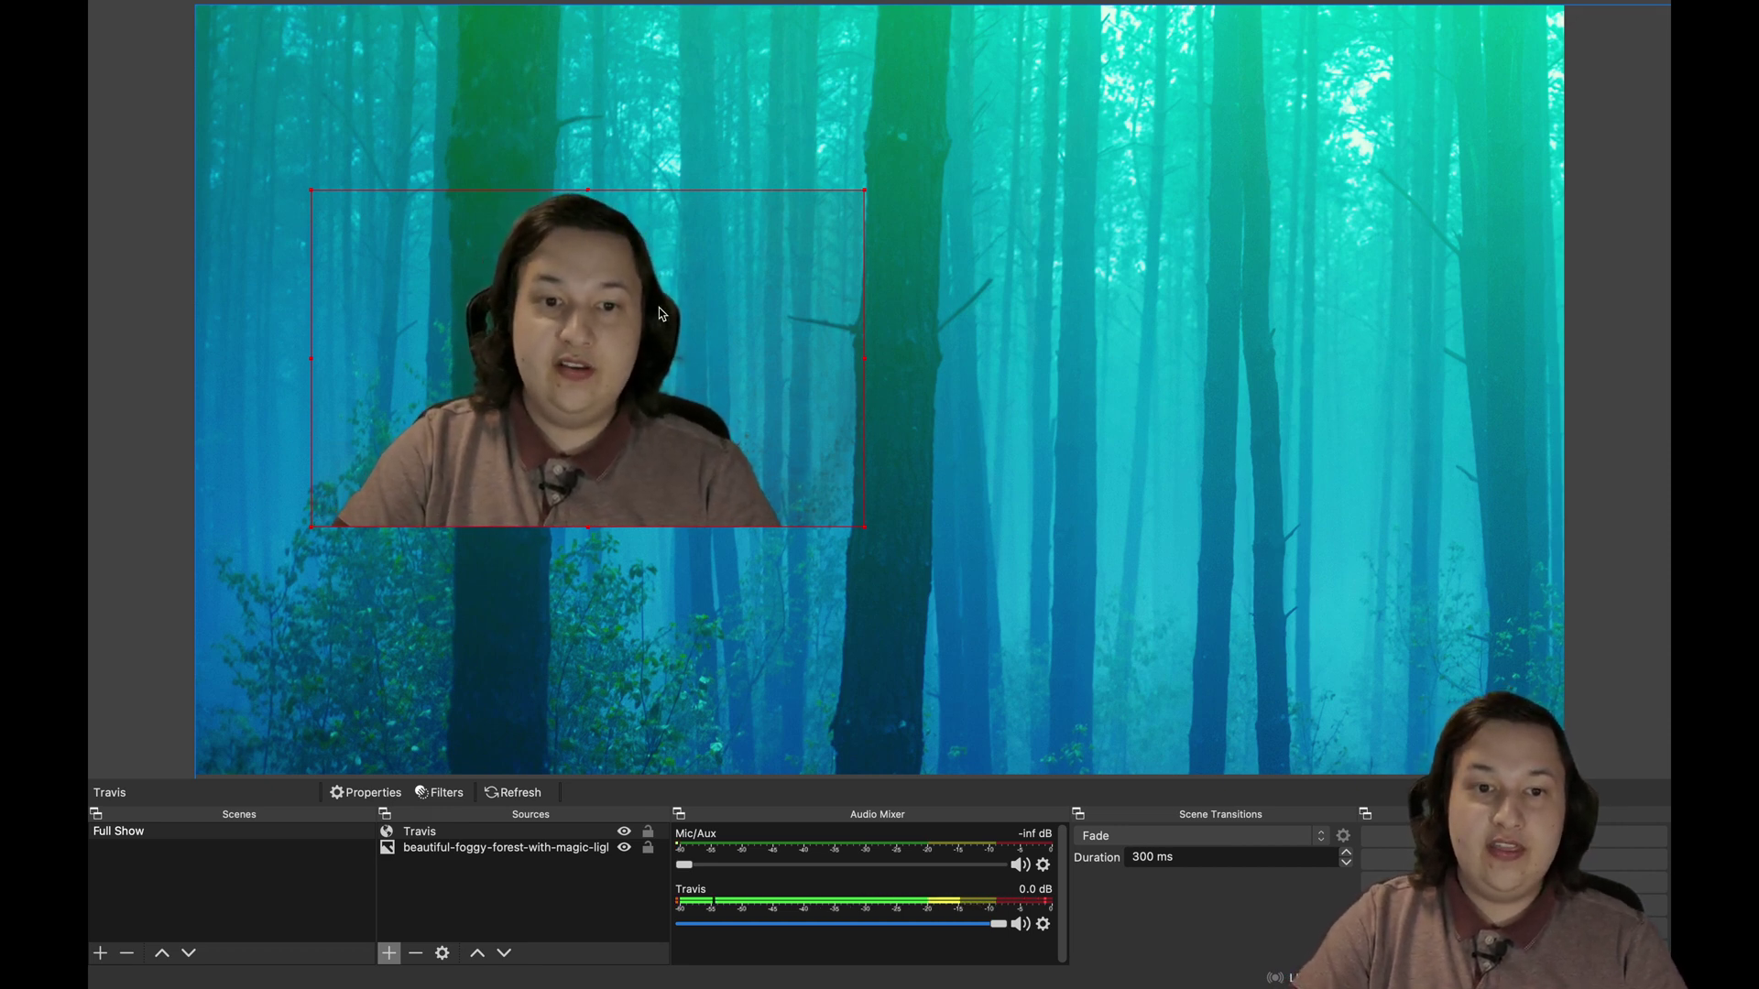
drag(663, 313, 649, 355)
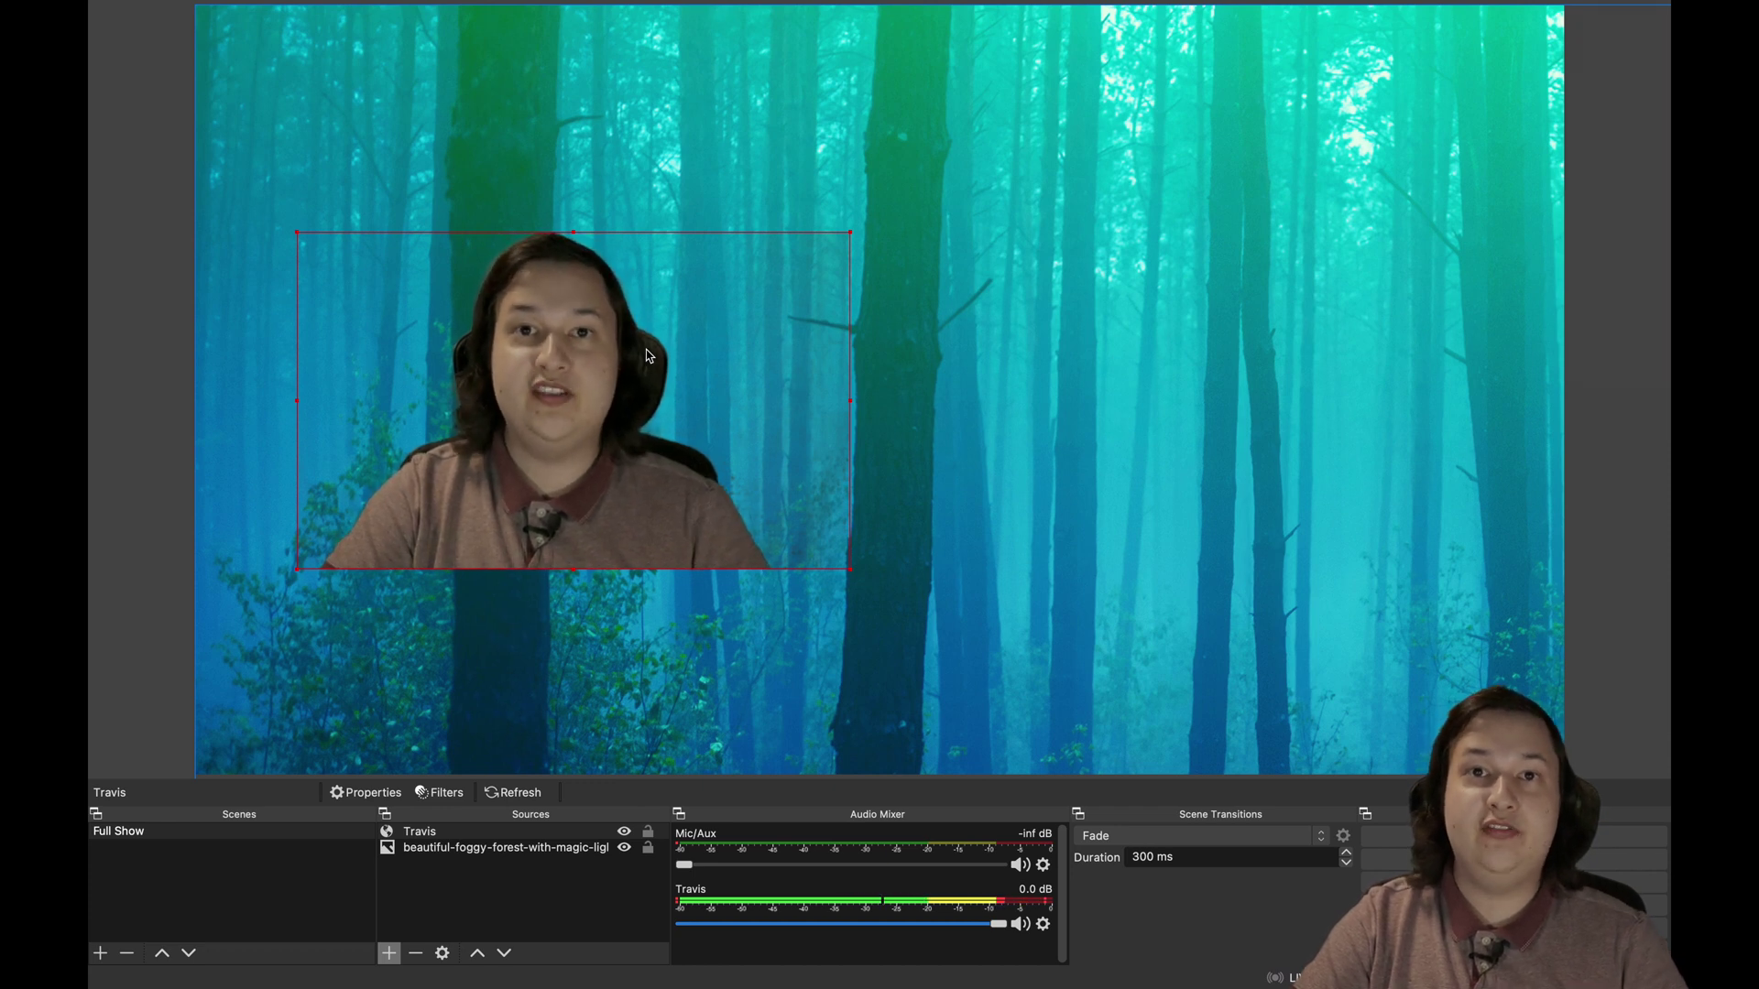
drag(648, 356, 955, 355)
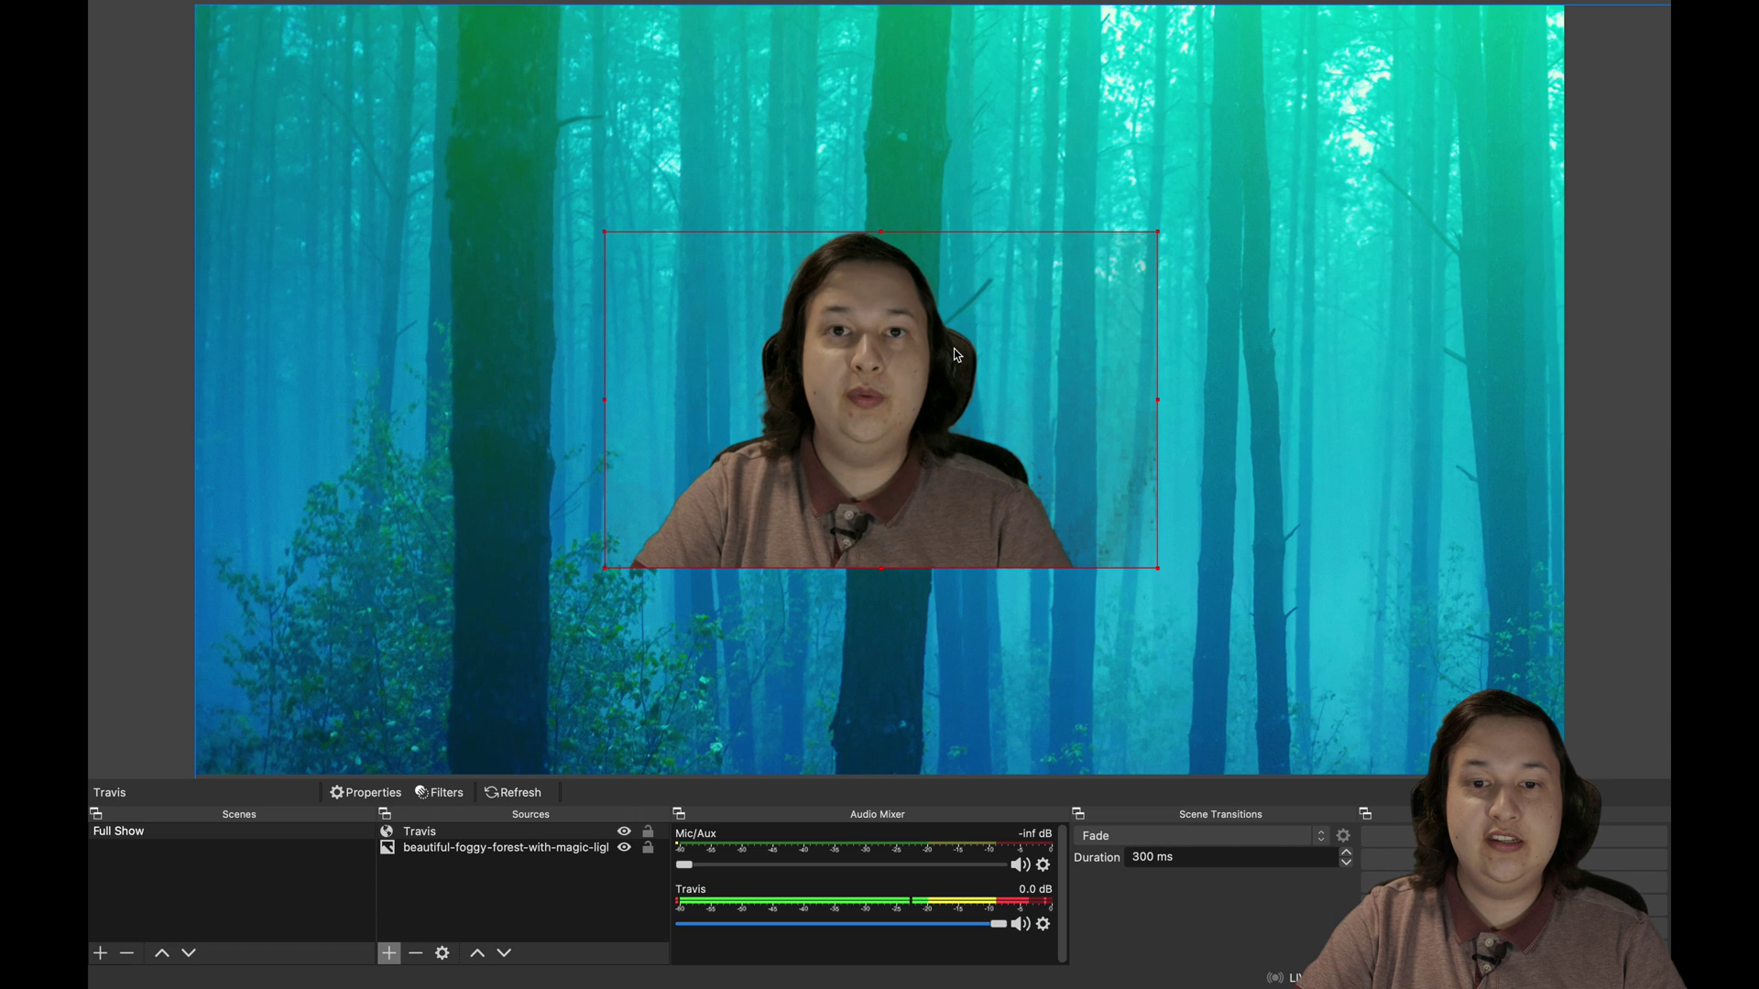
click(467, 834)
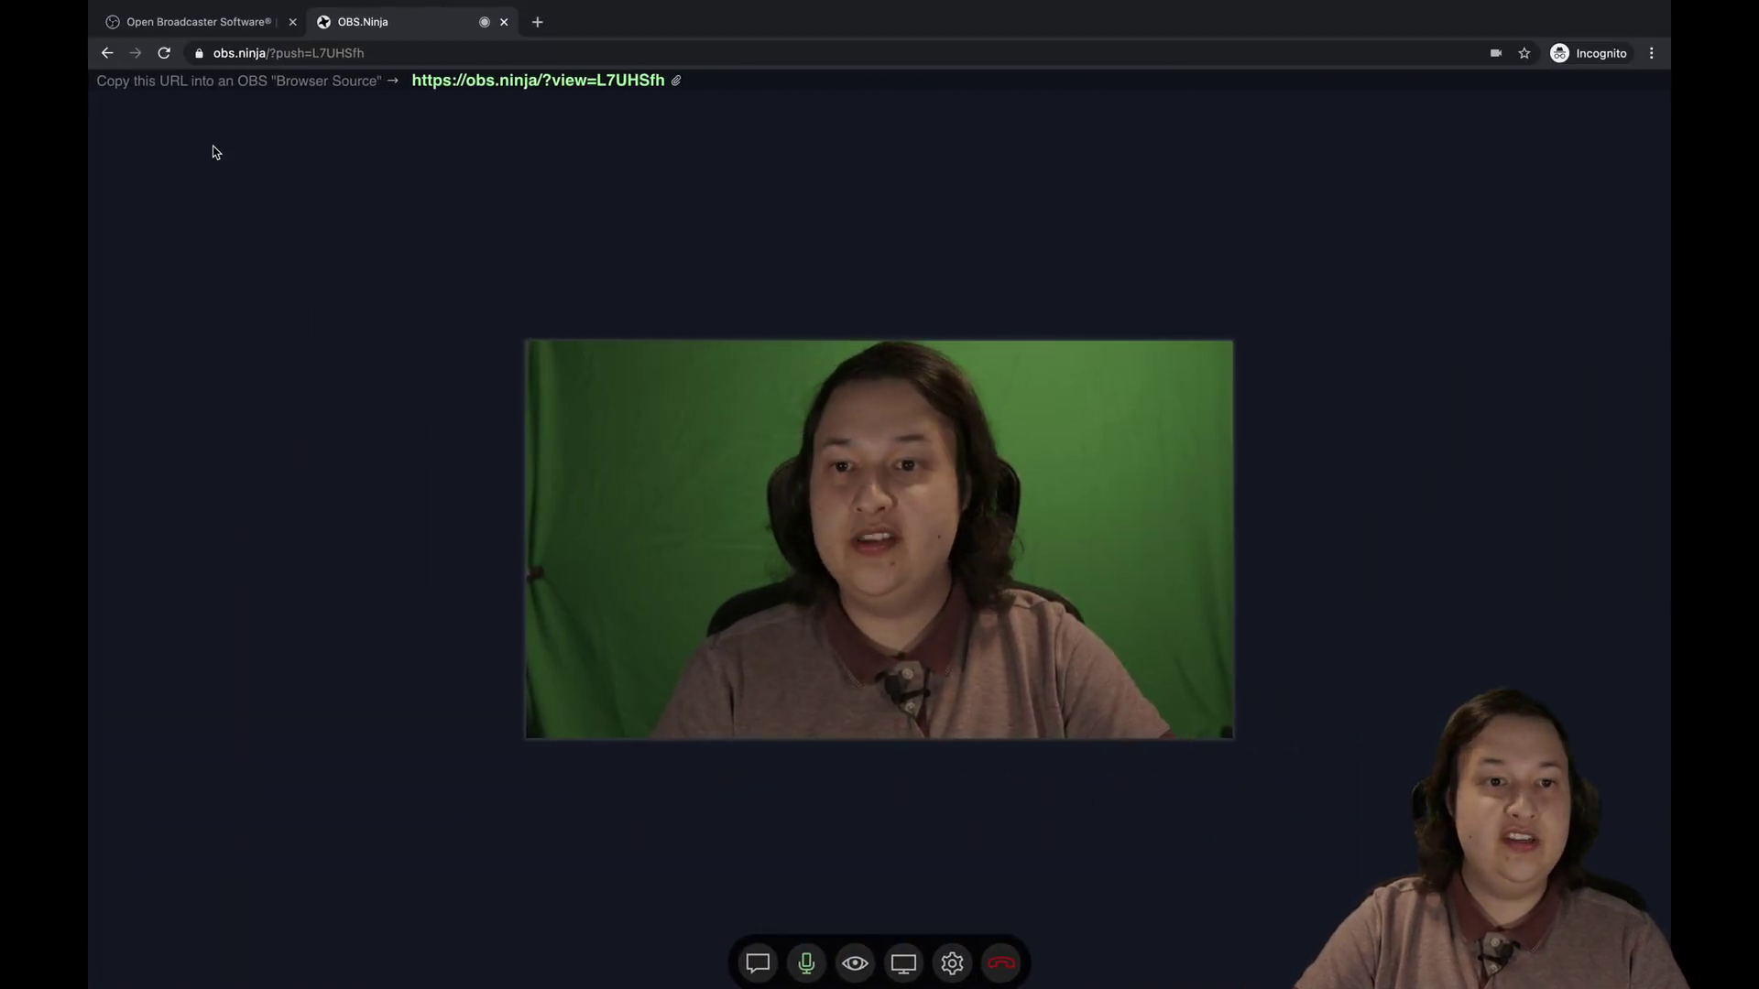
Step: From the OBS.Ninja home page, start a new room named testShowRoom1, leaving the password blank
click(107, 55)
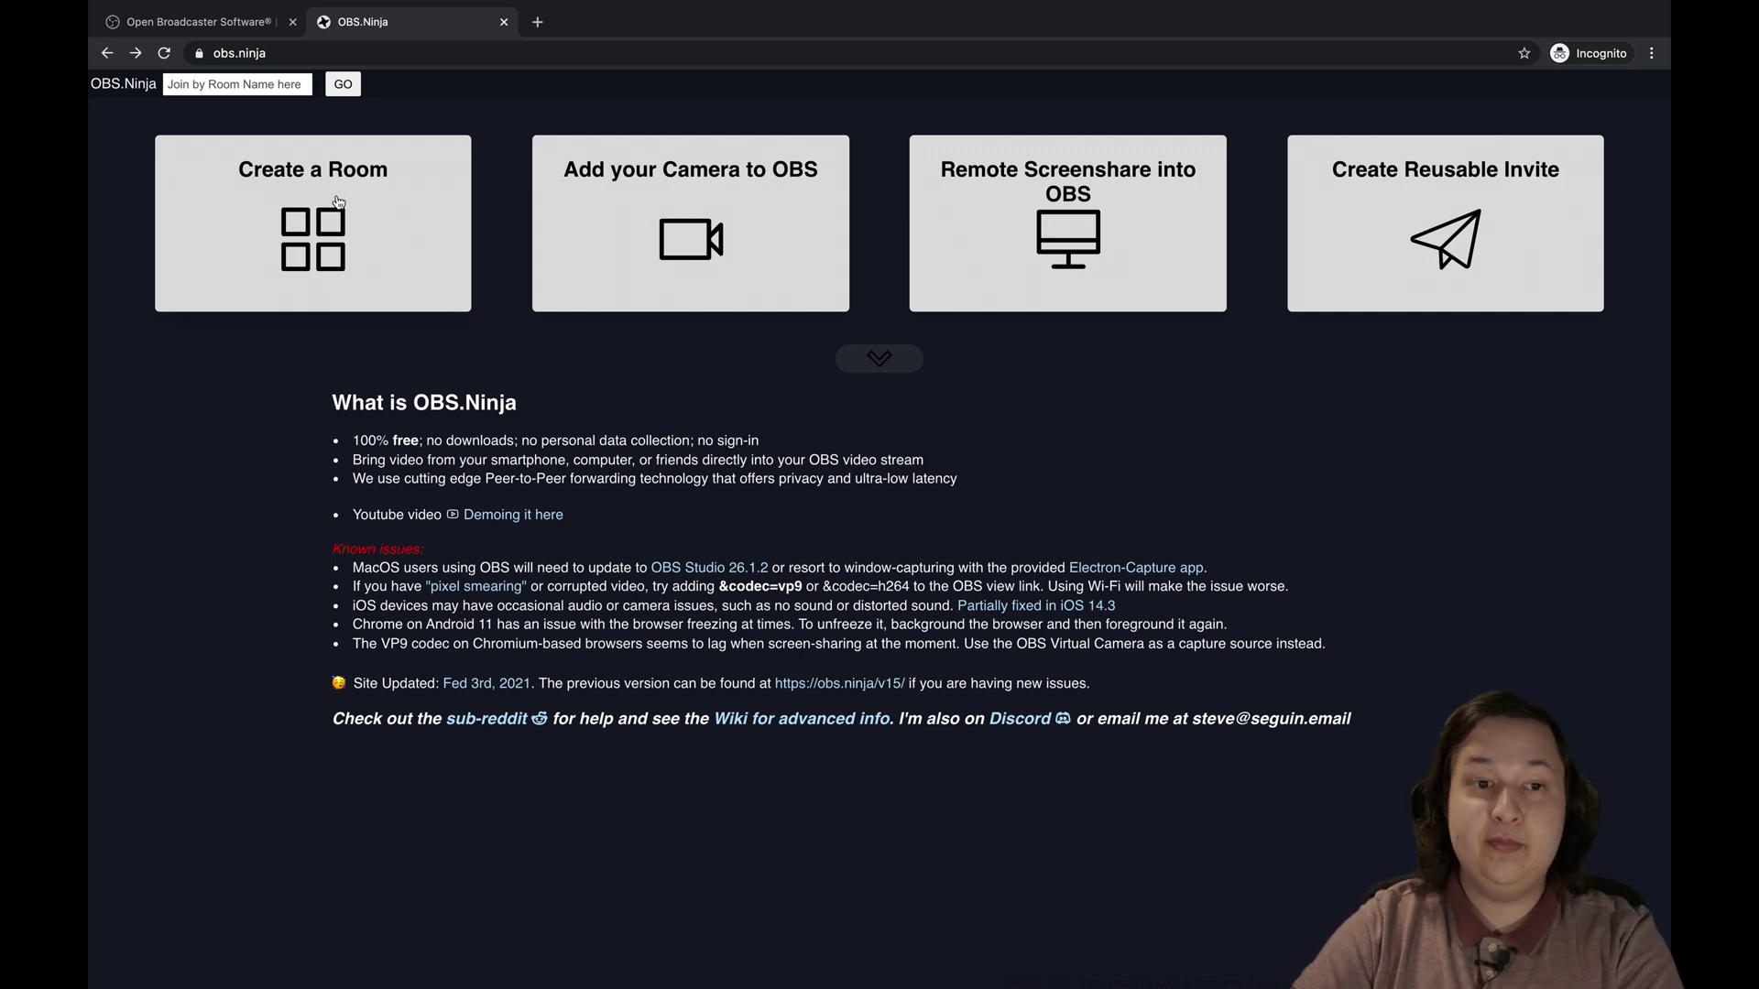
click(311, 261)
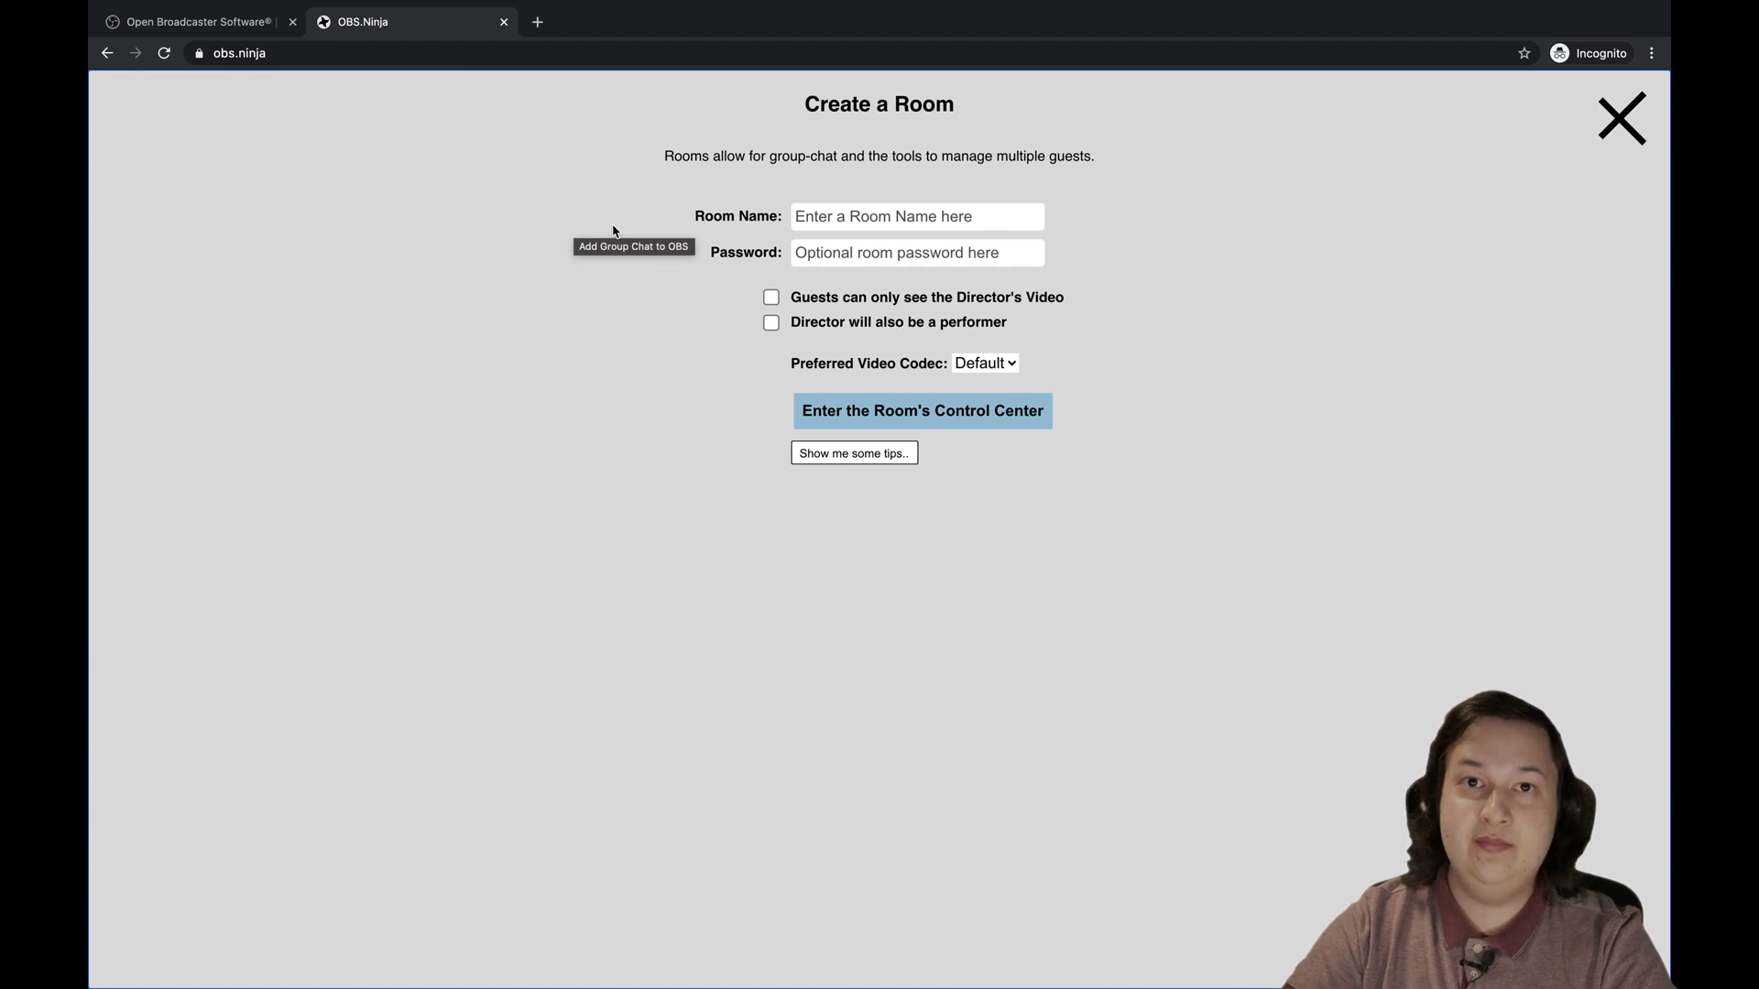
click(909, 222)
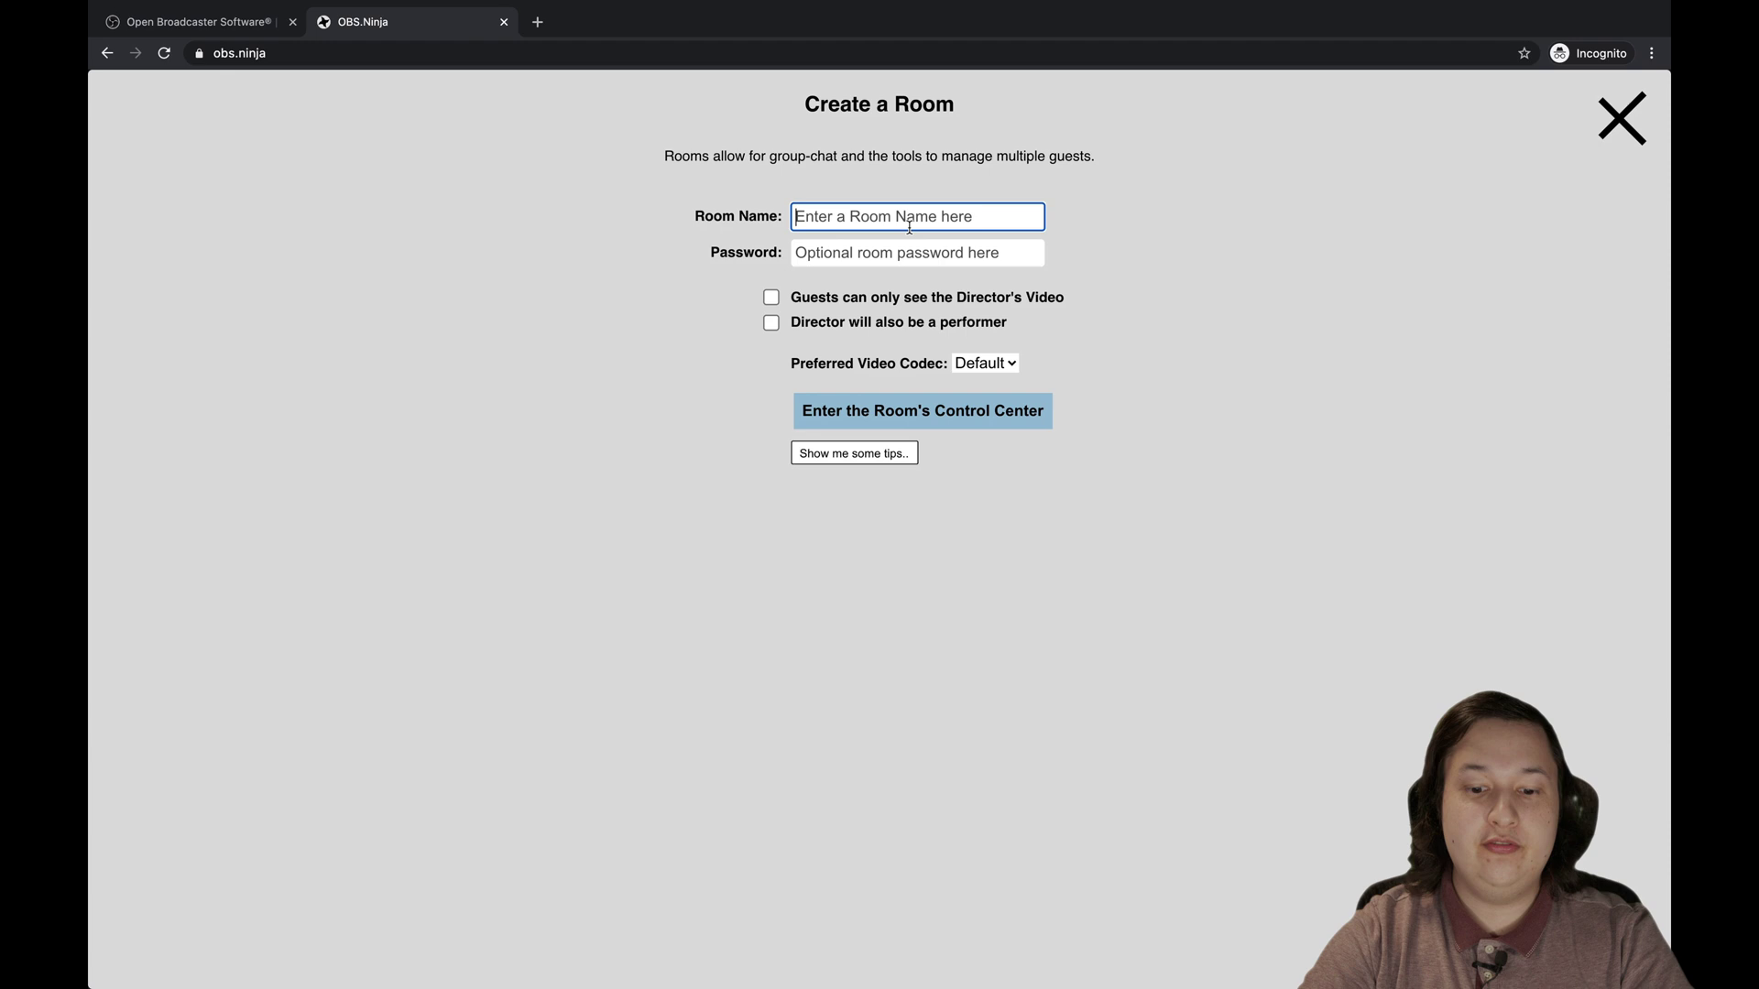
text(testShowRoom1)
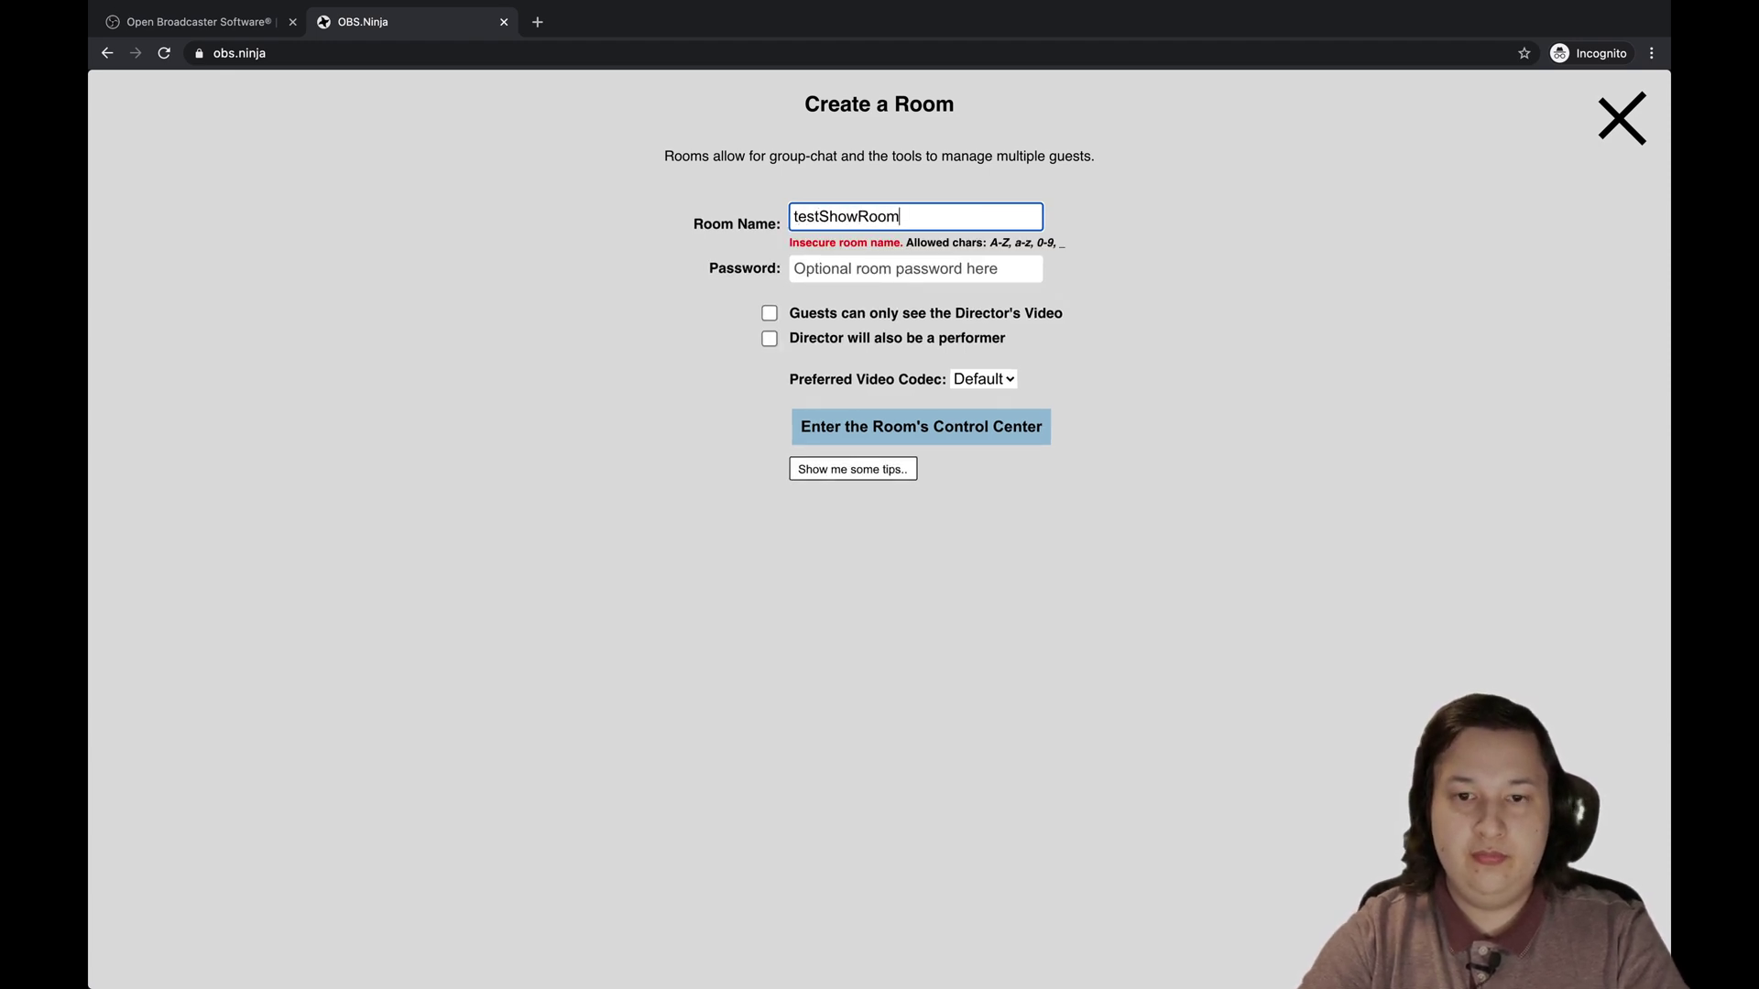
click(922, 267)
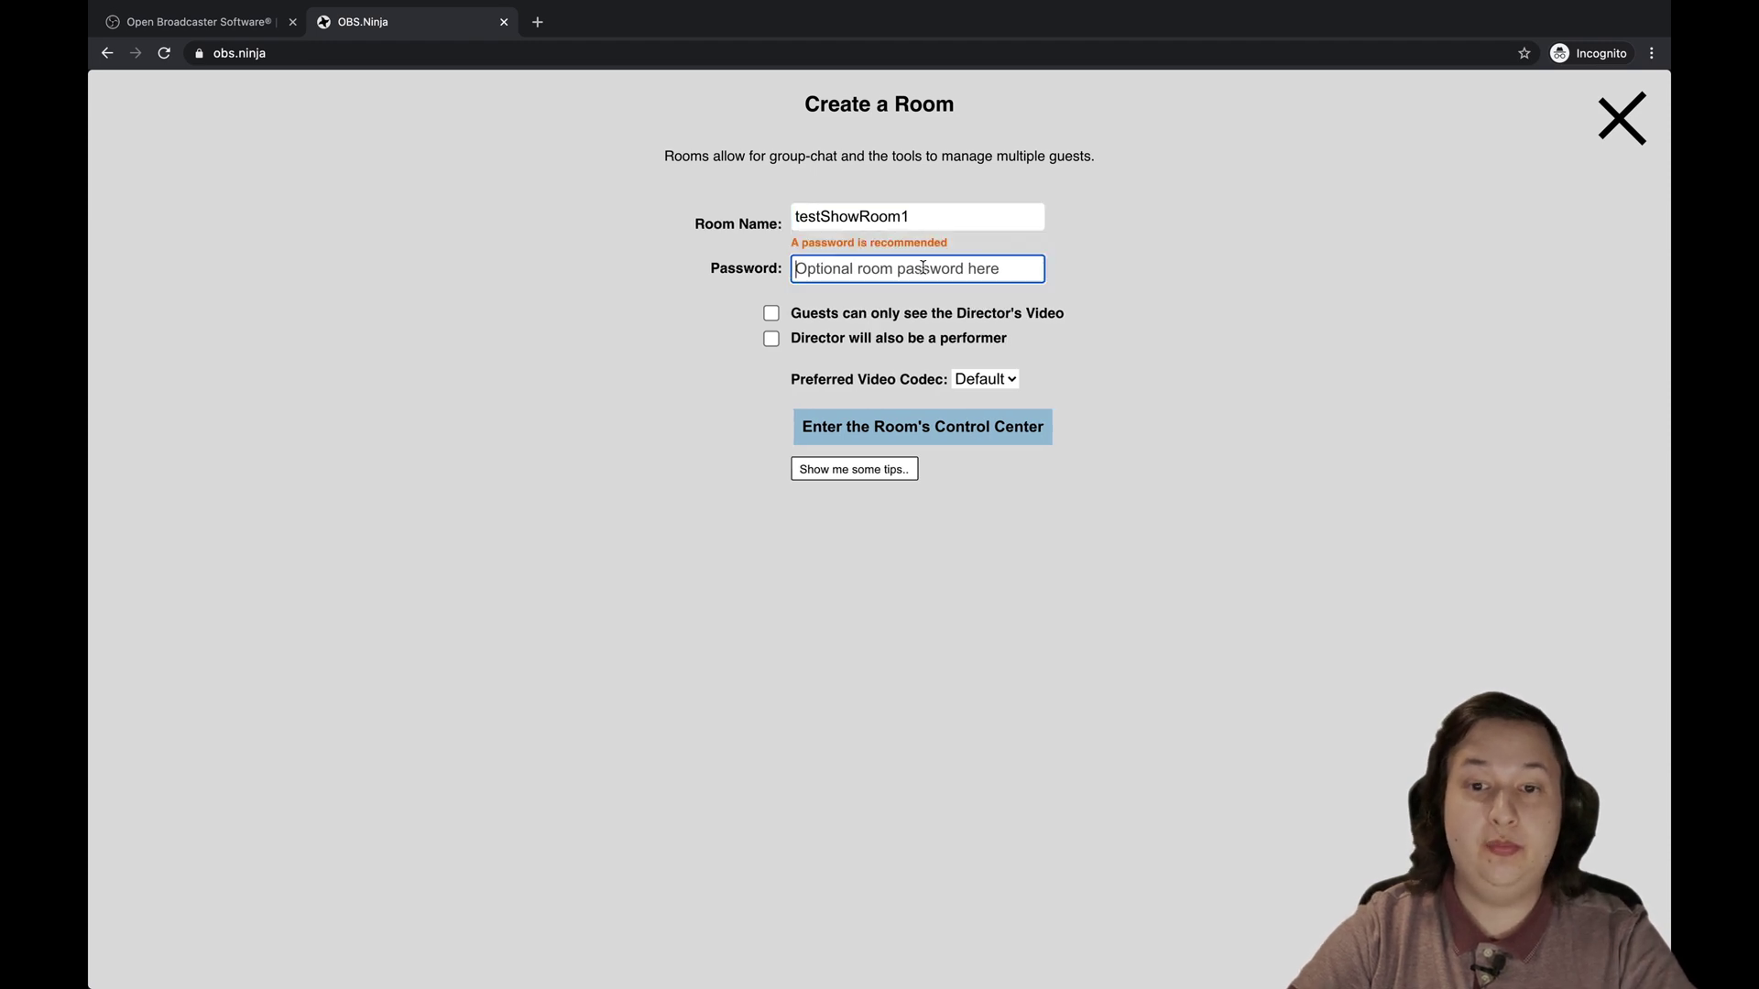
Step: Enter the testShowRoom1 control center and copy the Invite a Guest link
click(882, 432)
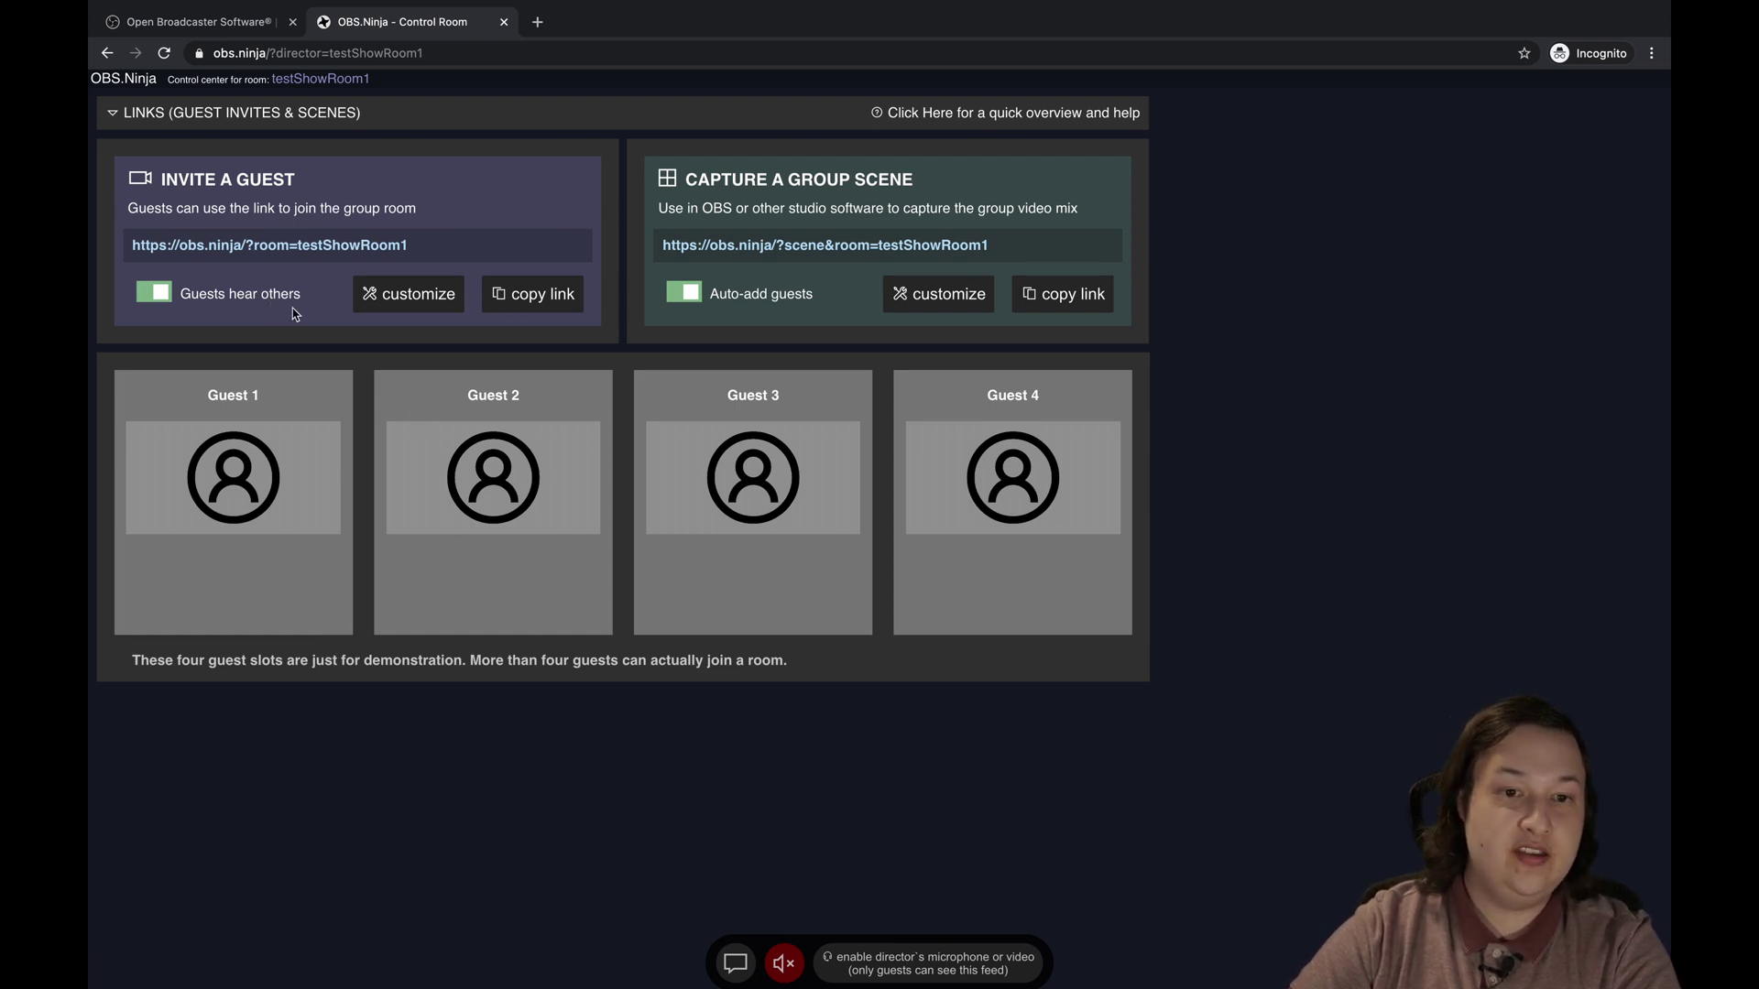
click(231, 249)
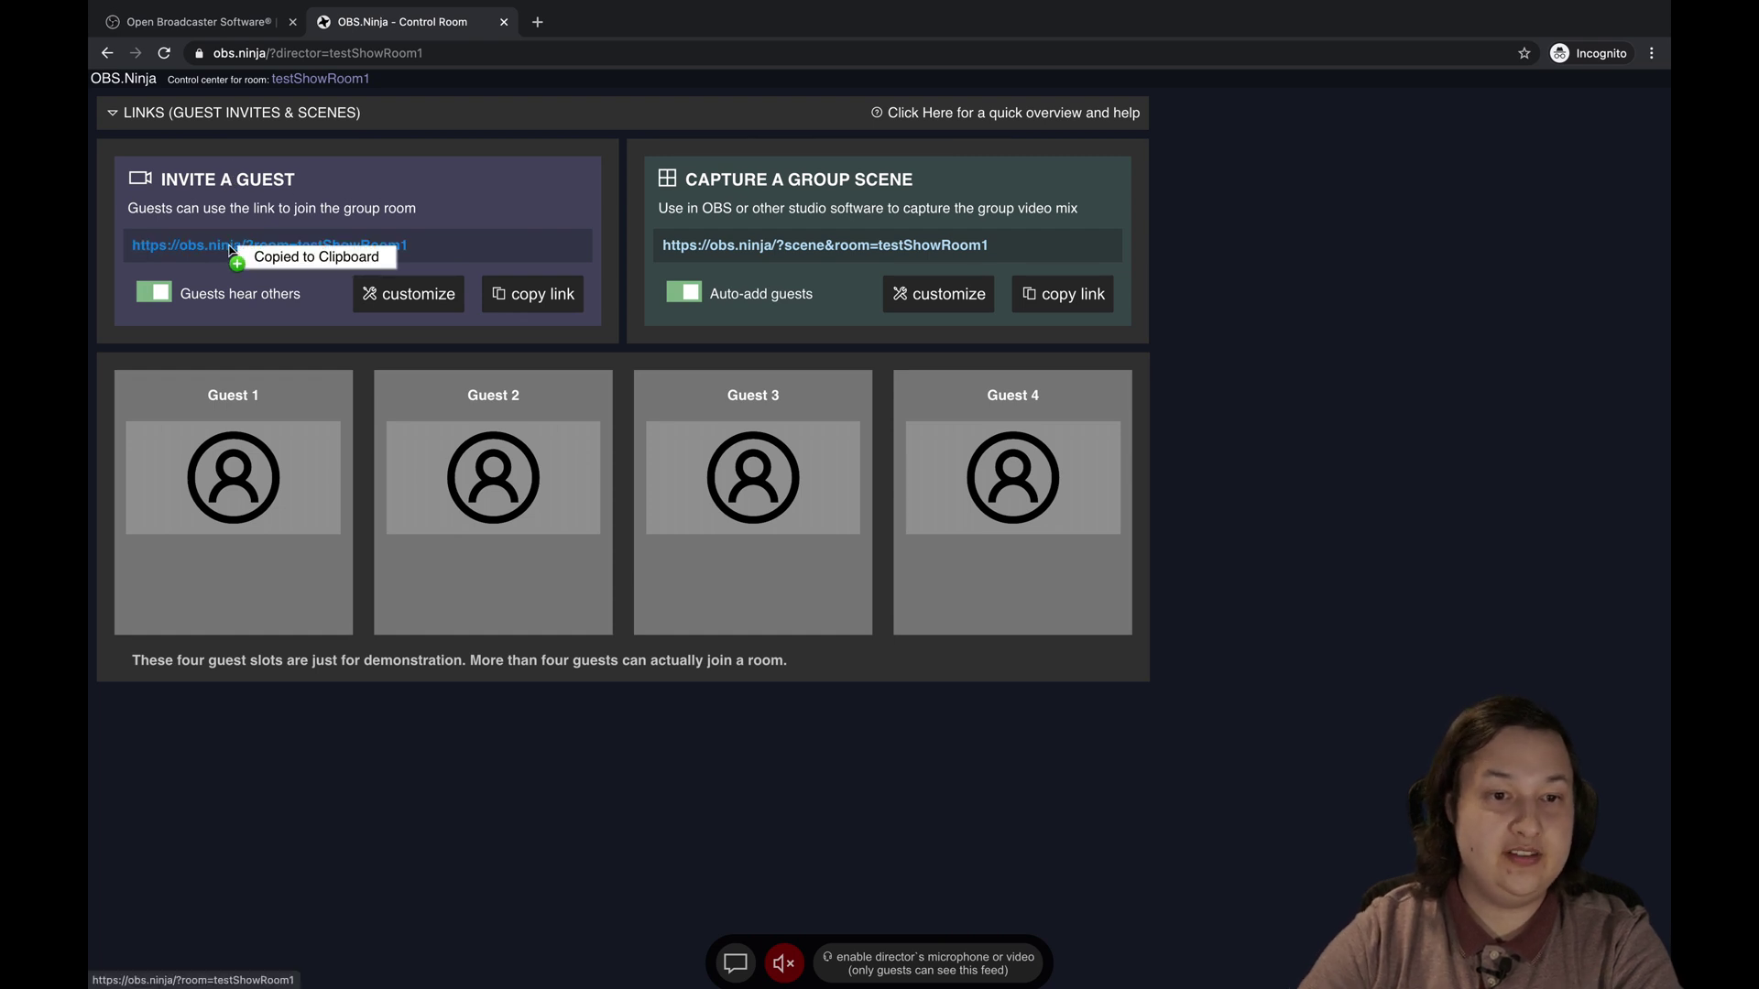
drag(231, 249, 573, 240)
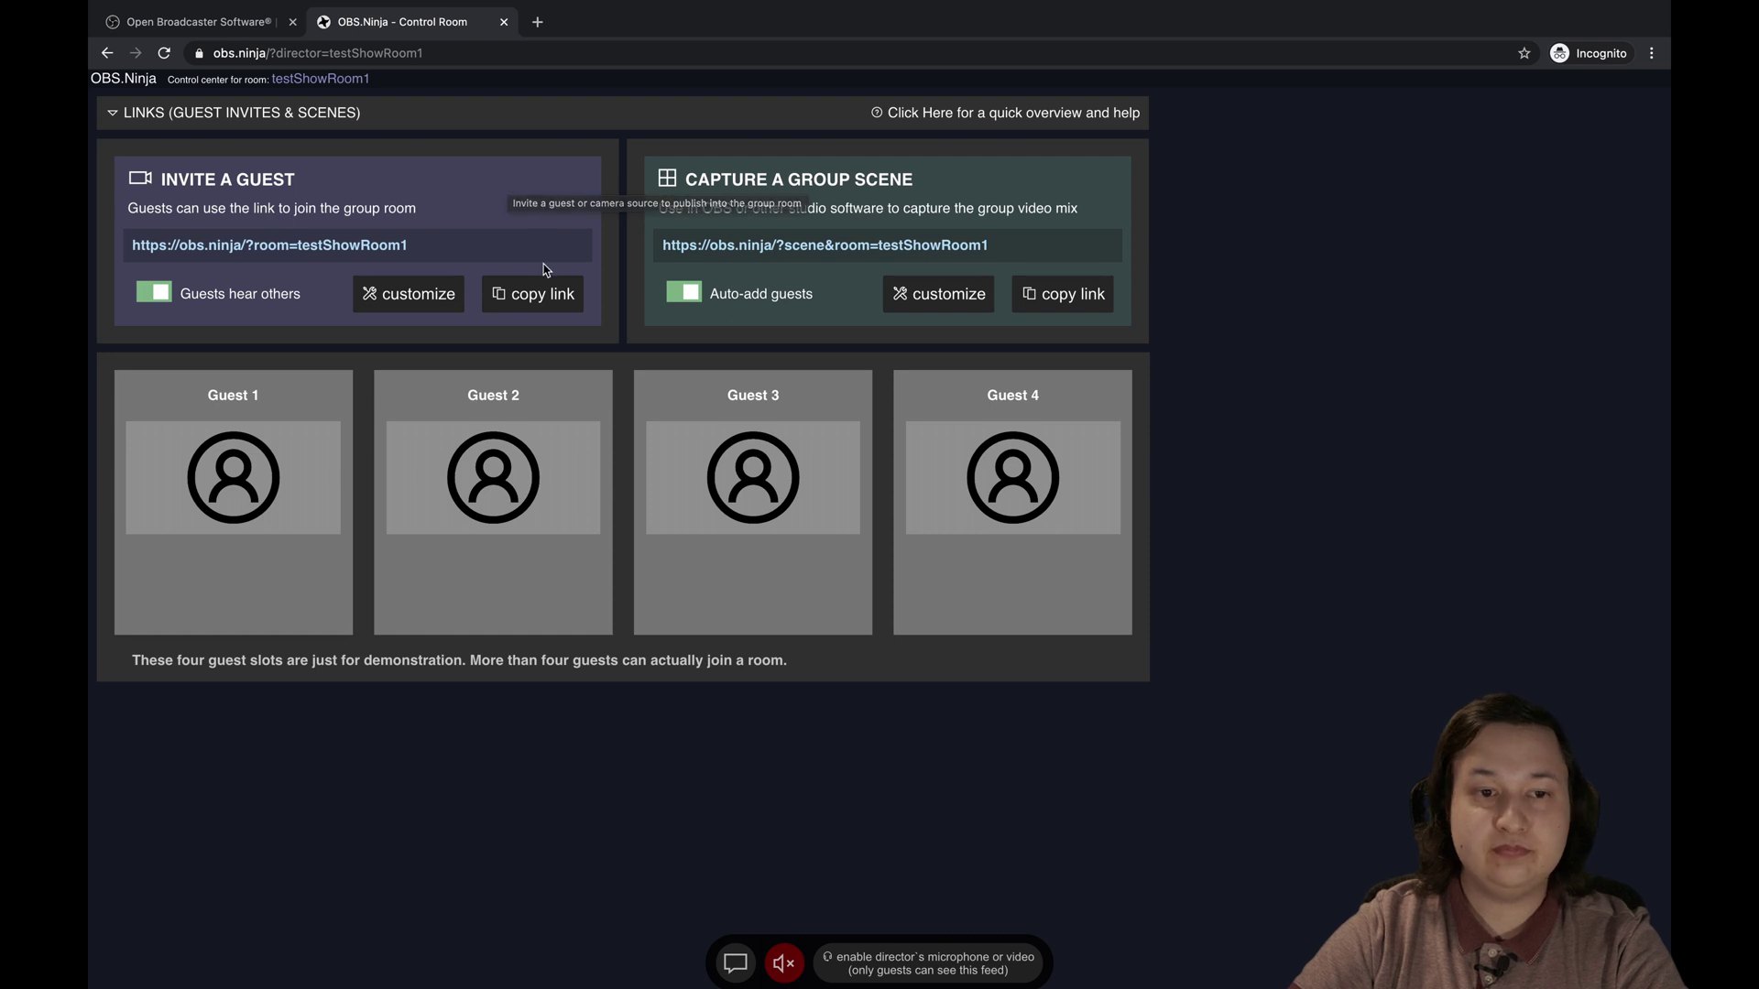
Step: Load the copied room invite link in a new browser tab
click(539, 24)
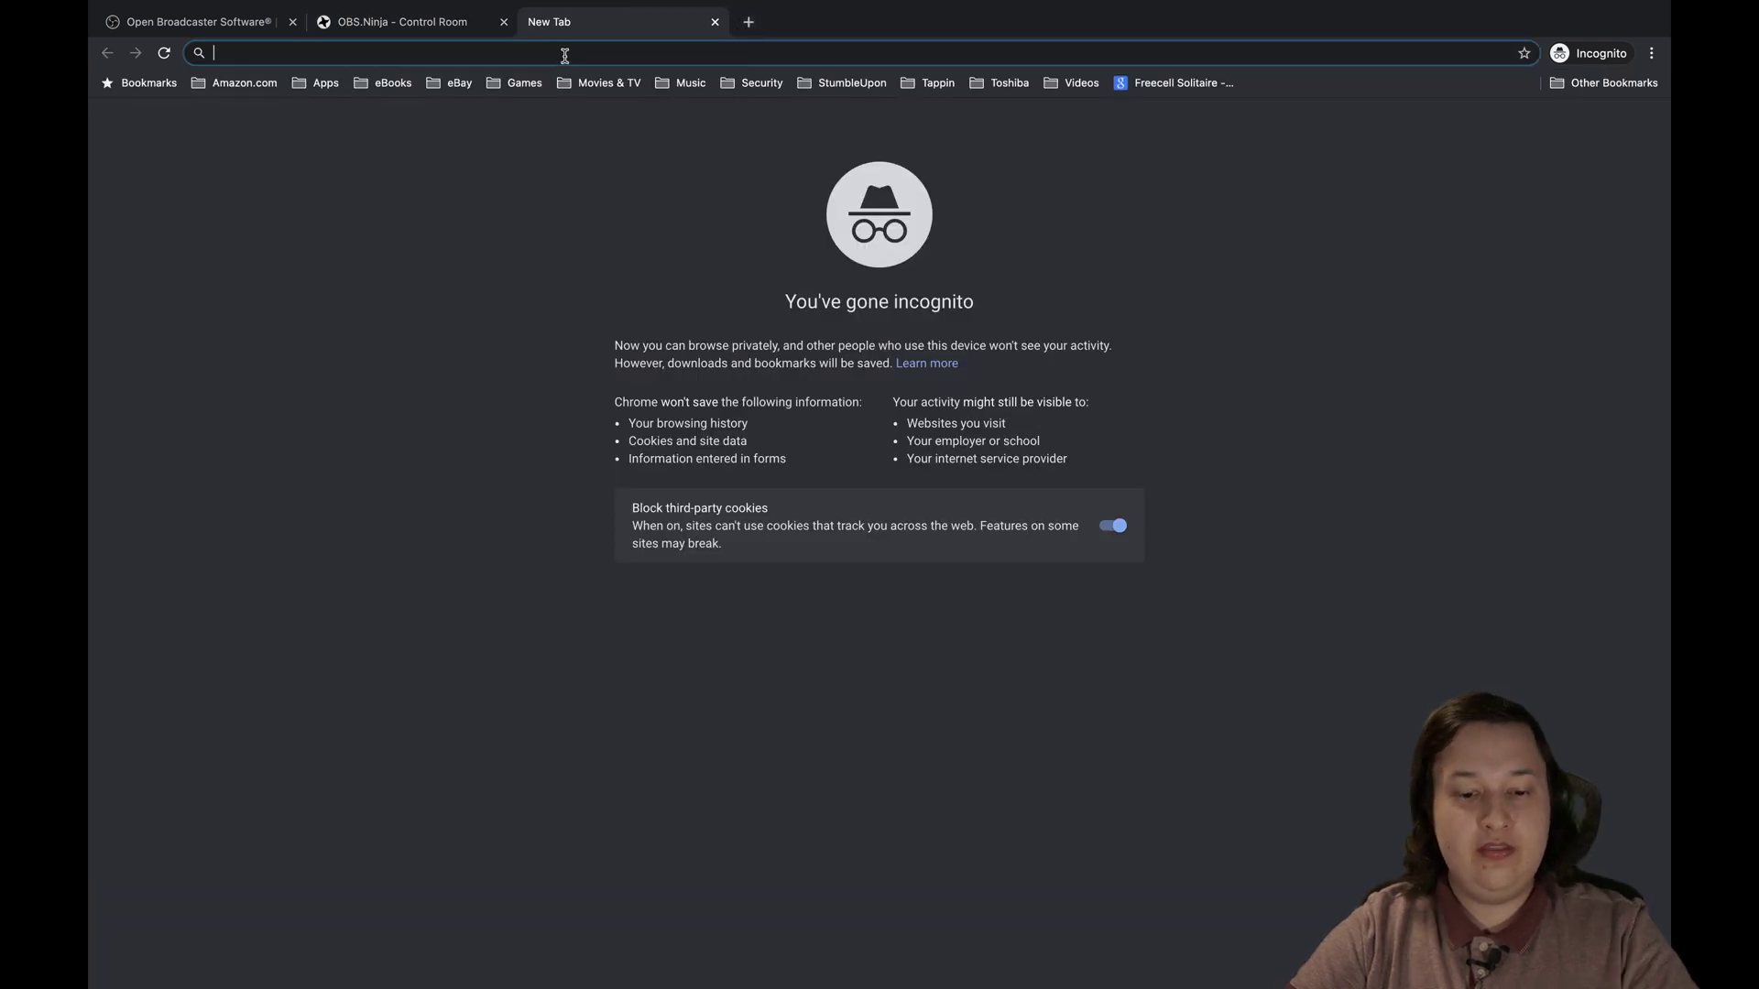
key(ctrl+v)
key(Return)
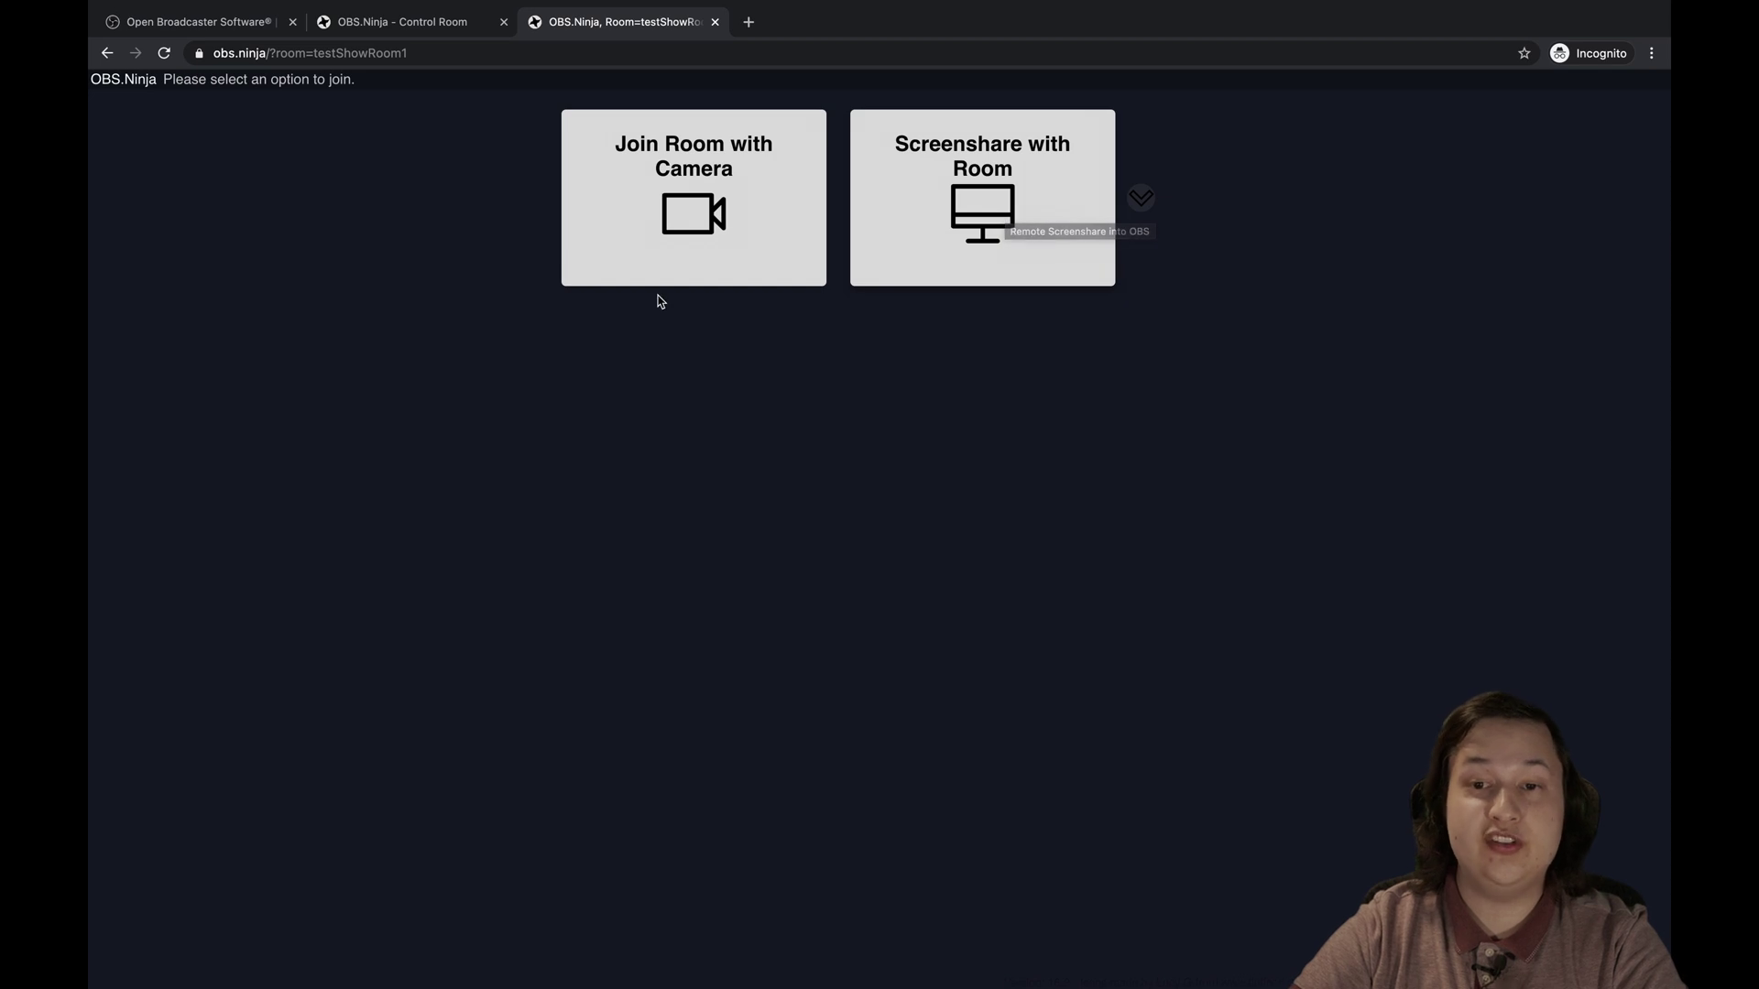
Step: Join the room with a camera, using Cam Link 4K as the video source
click(719, 240)
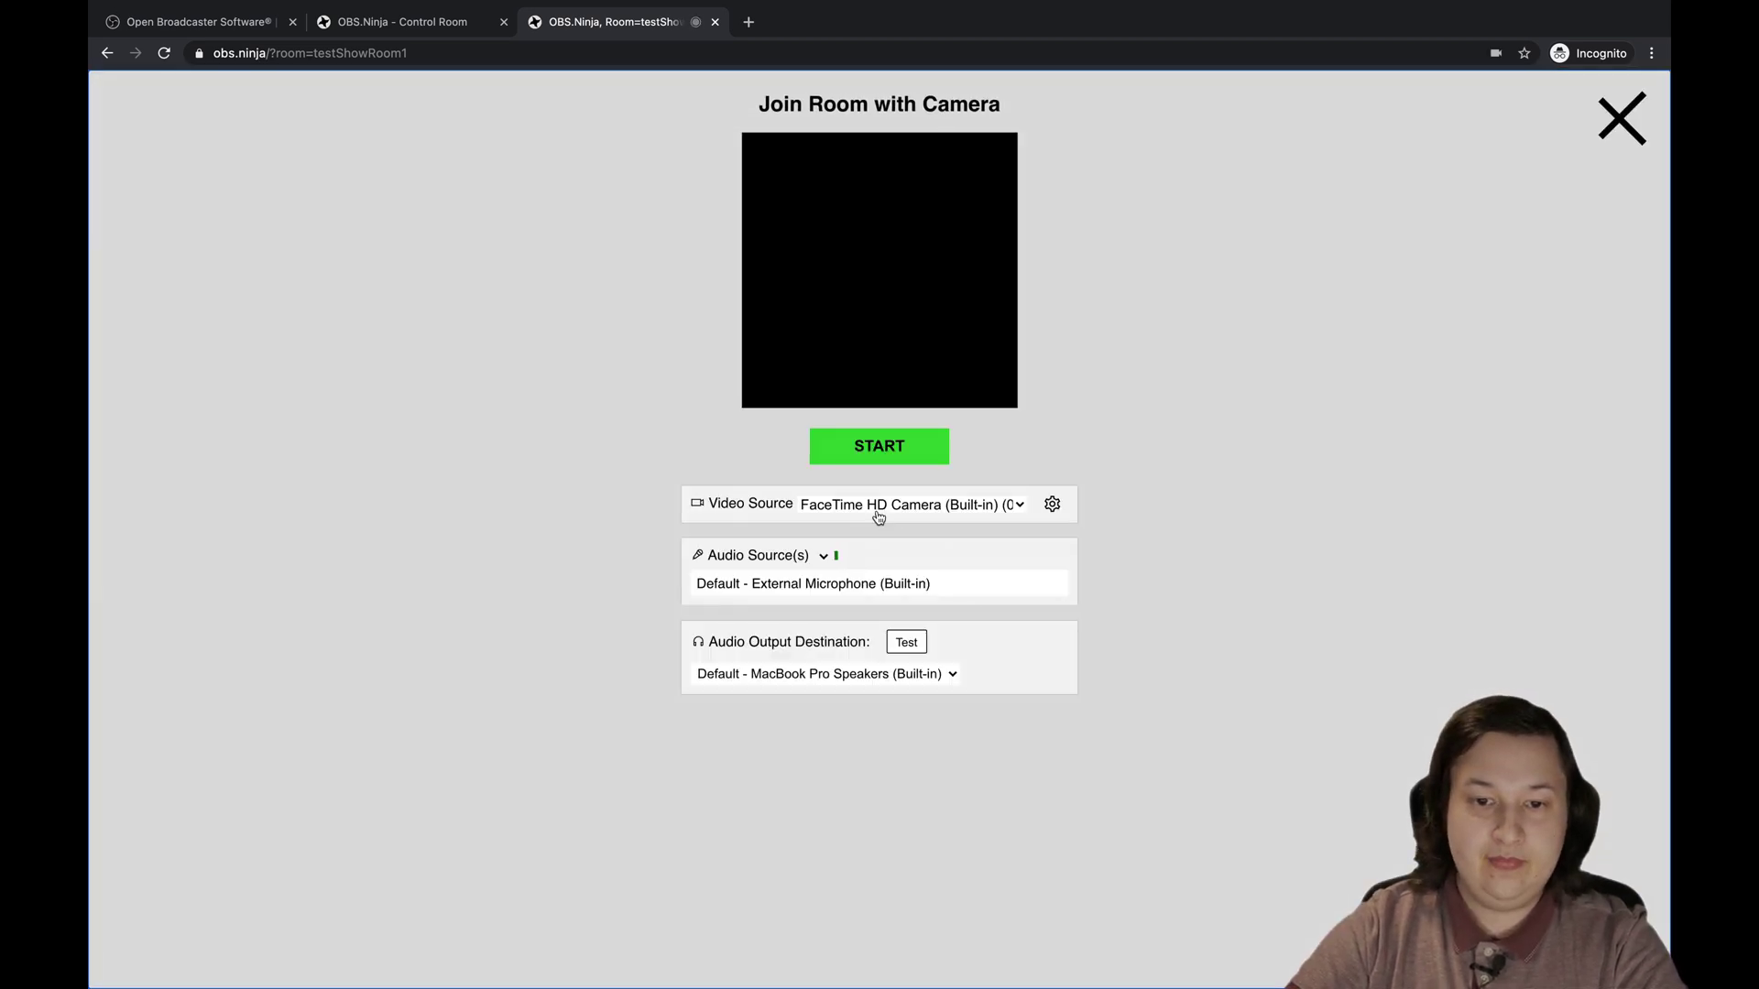
click(908, 513)
click(854, 594)
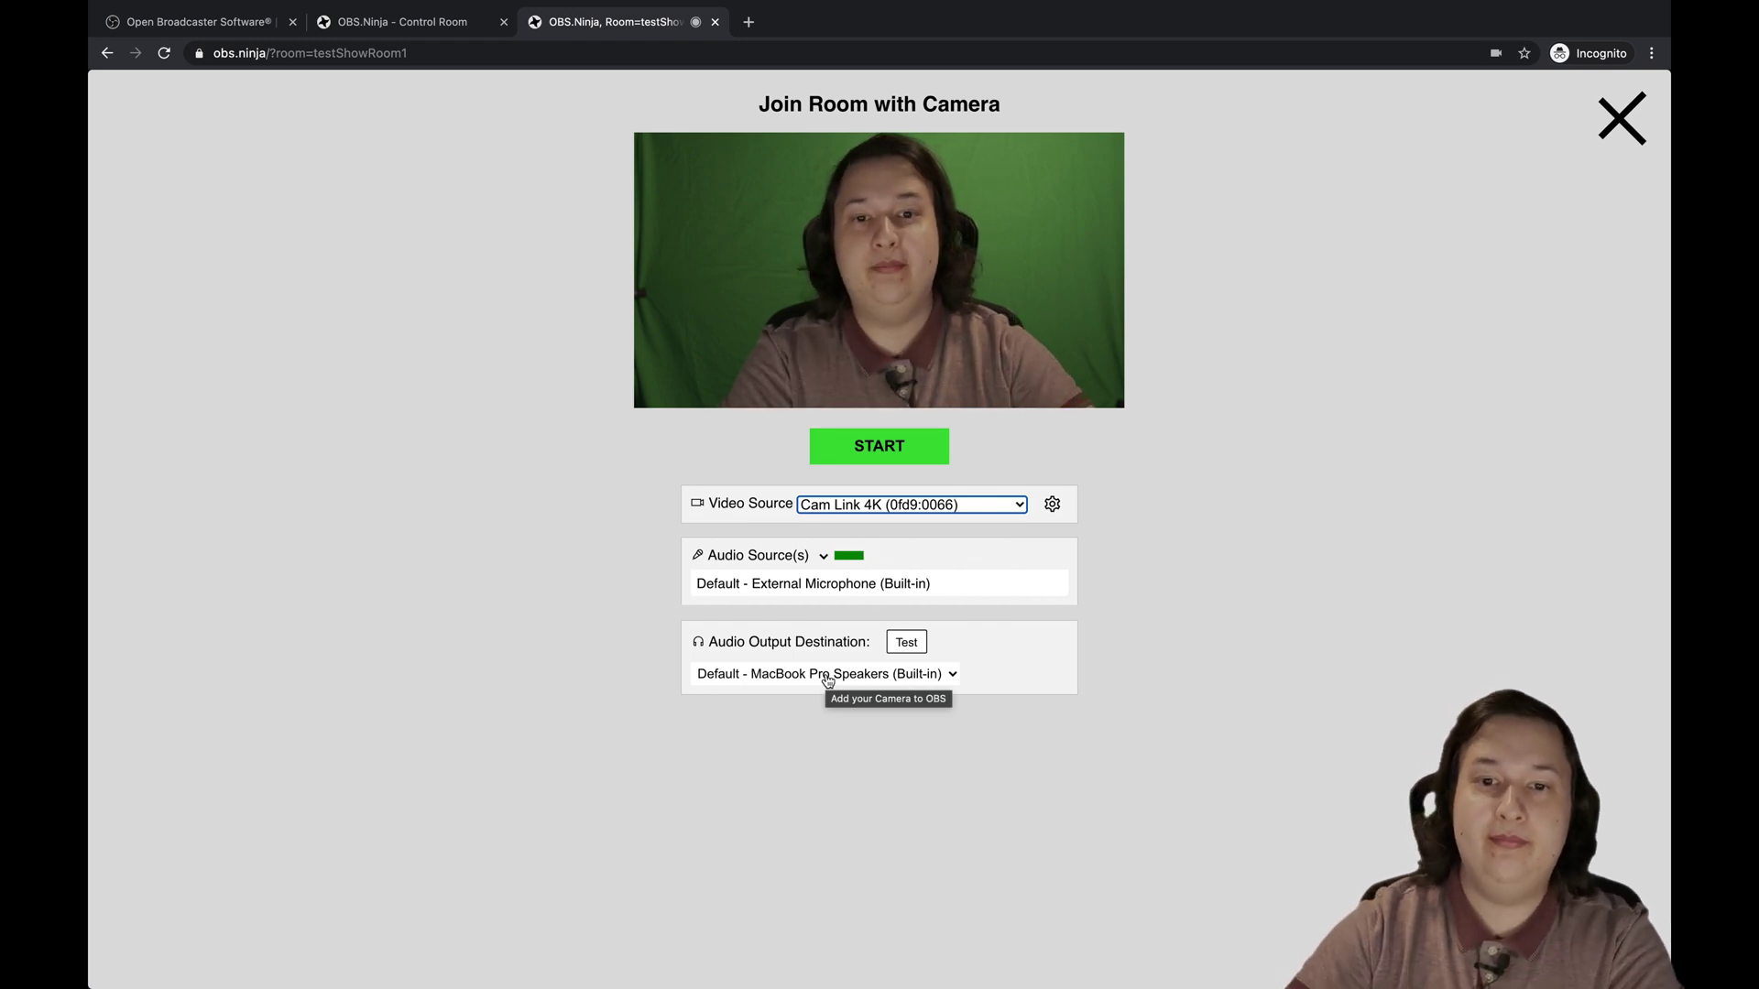
Step: Start sending the Cam Link 4K green-screen camera into testShowRoom1
click(875, 443)
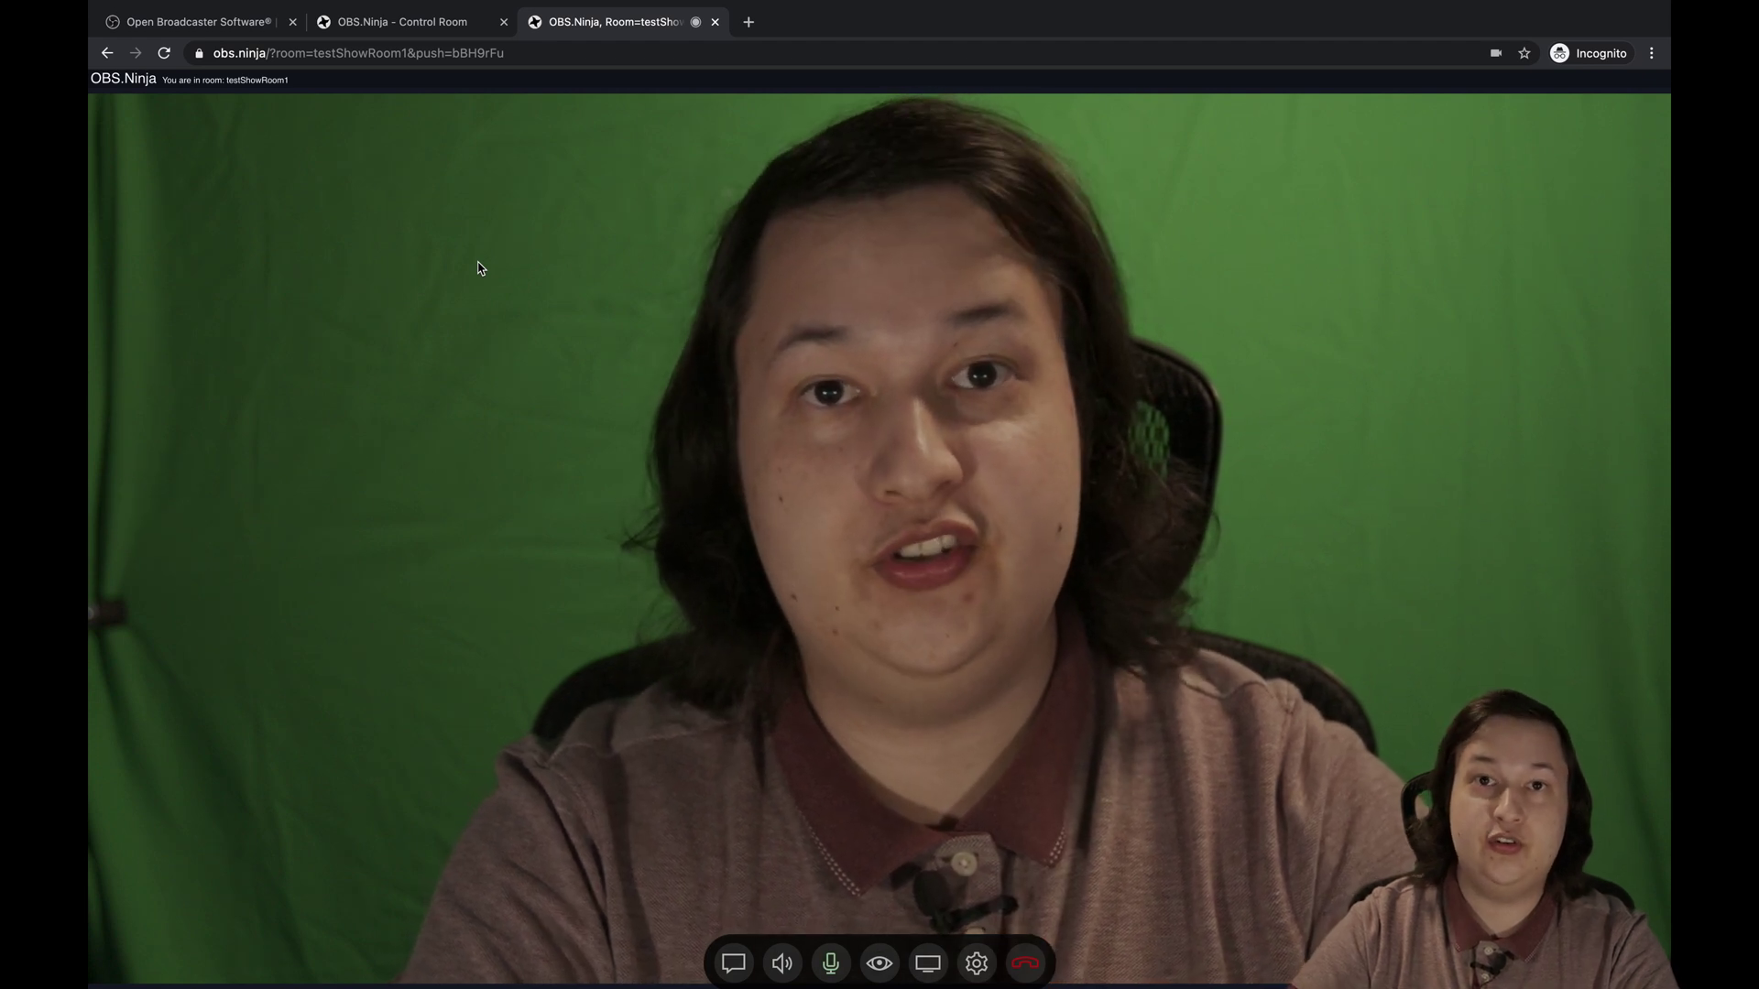
click(412, 27)
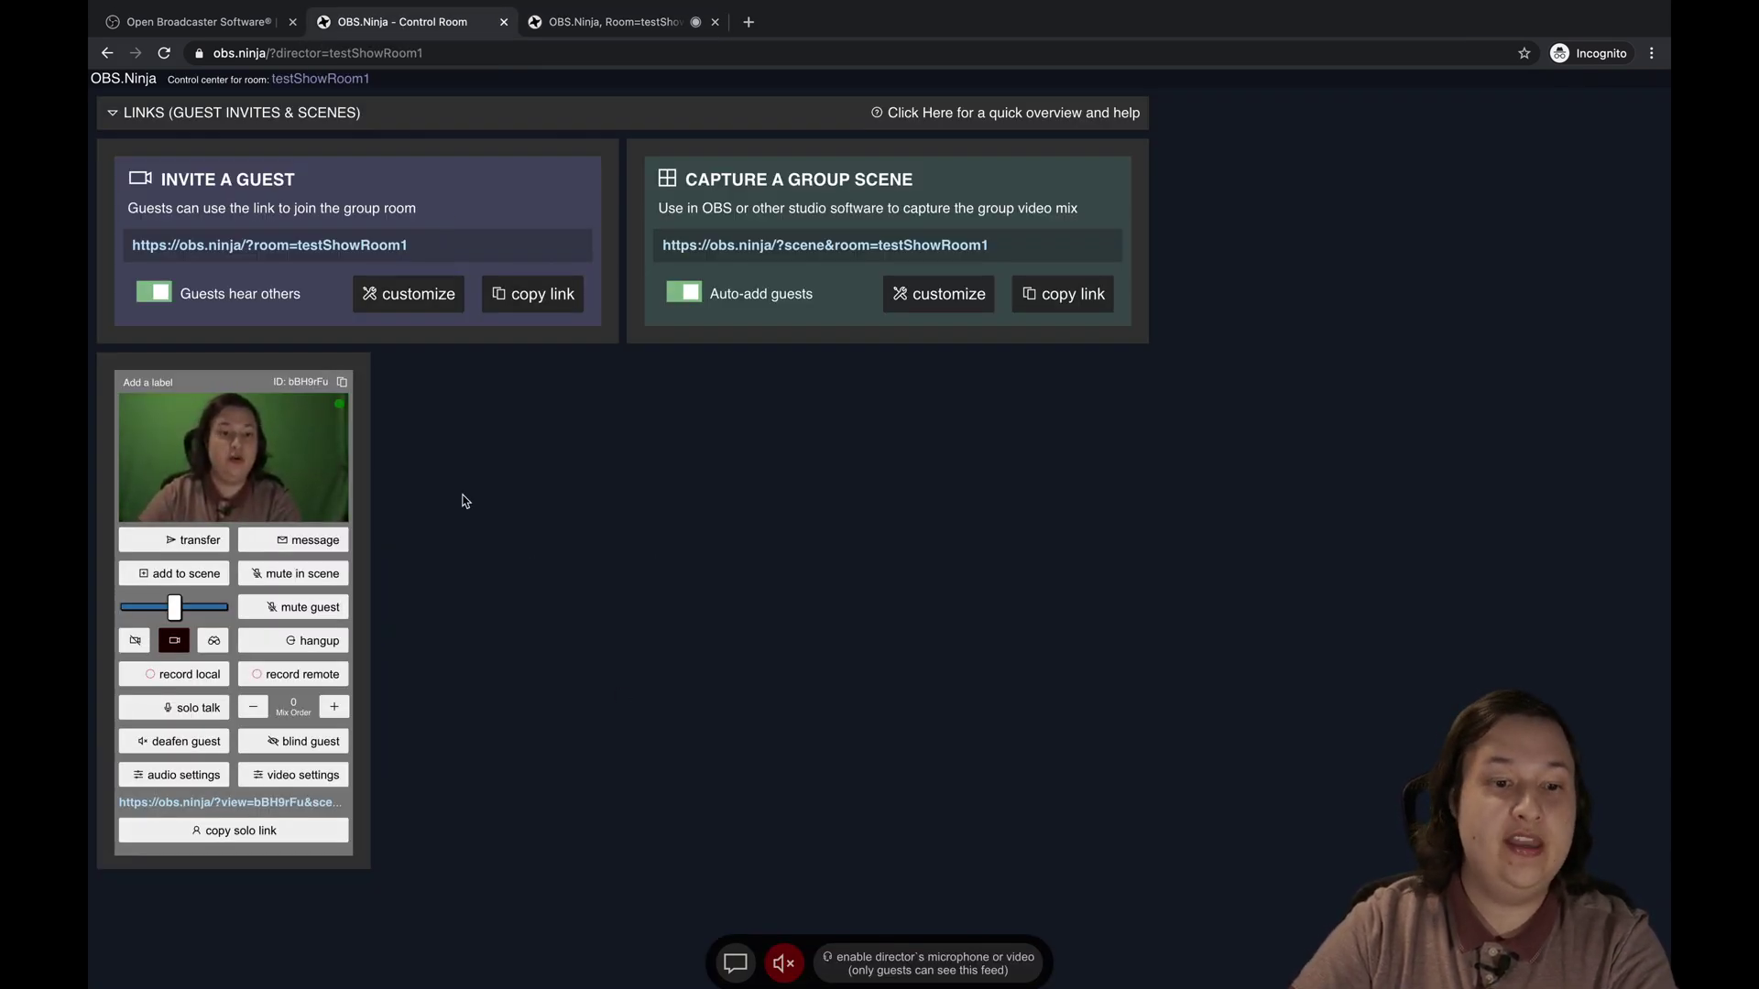
click(218, 803)
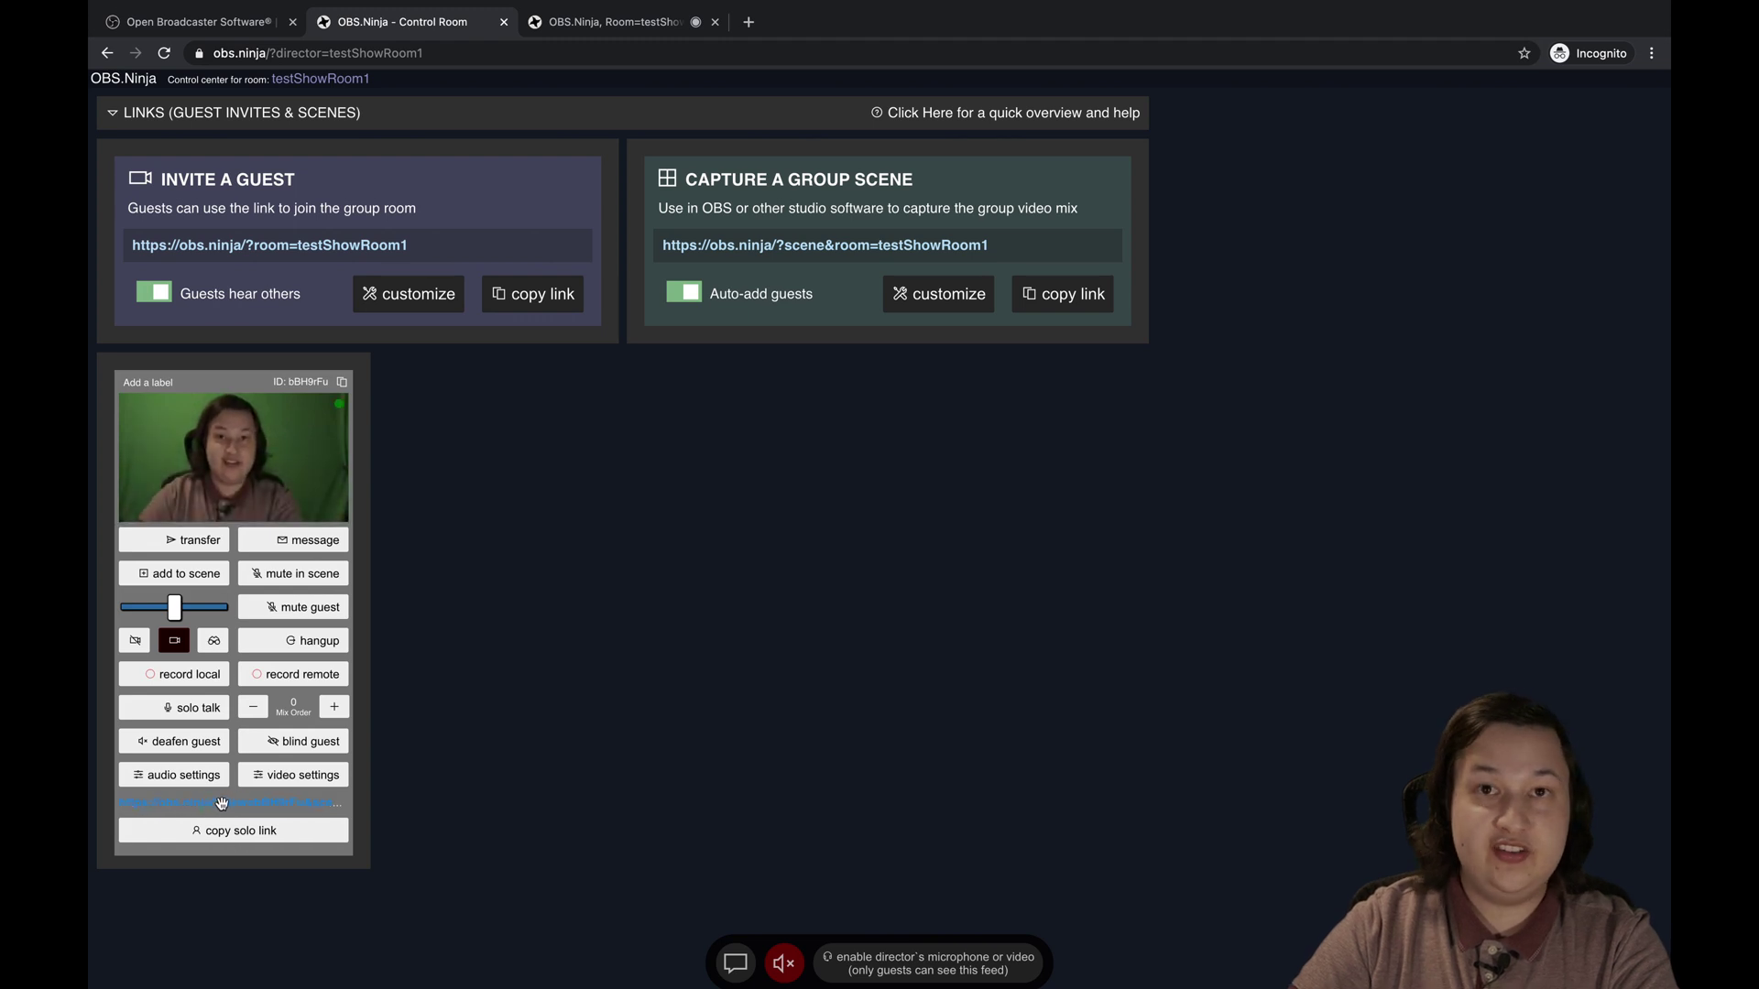
click(224, 804)
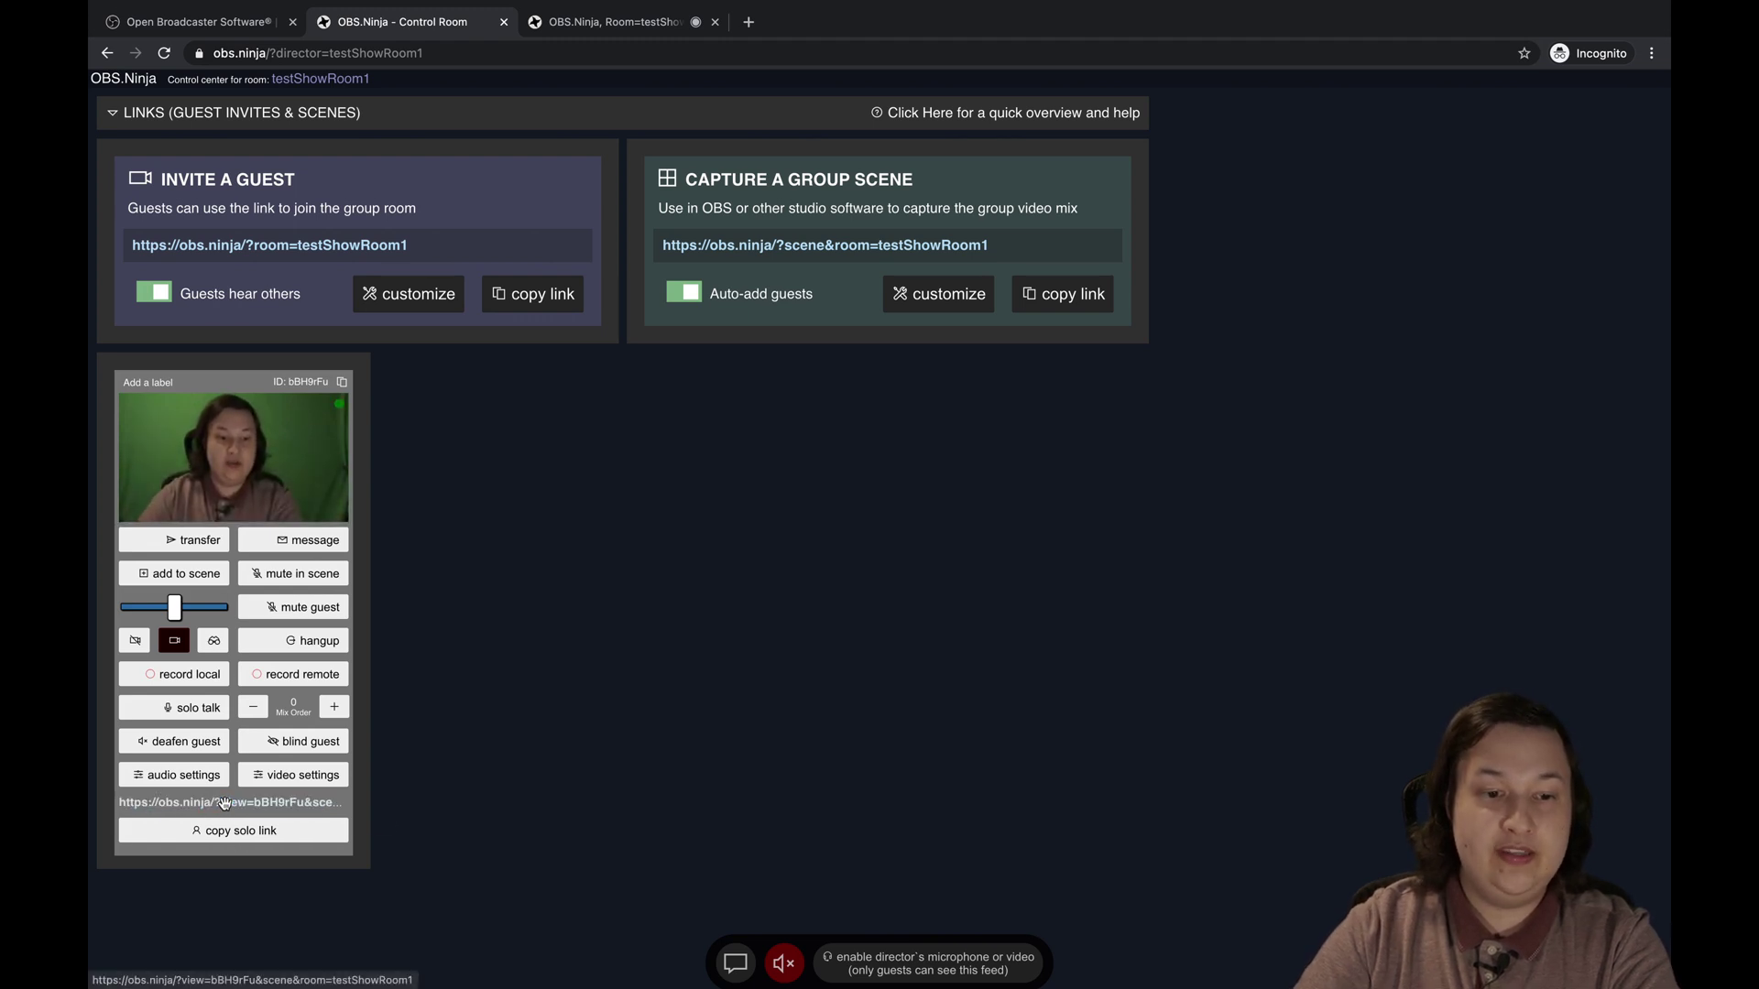
key(ctrl+Left)
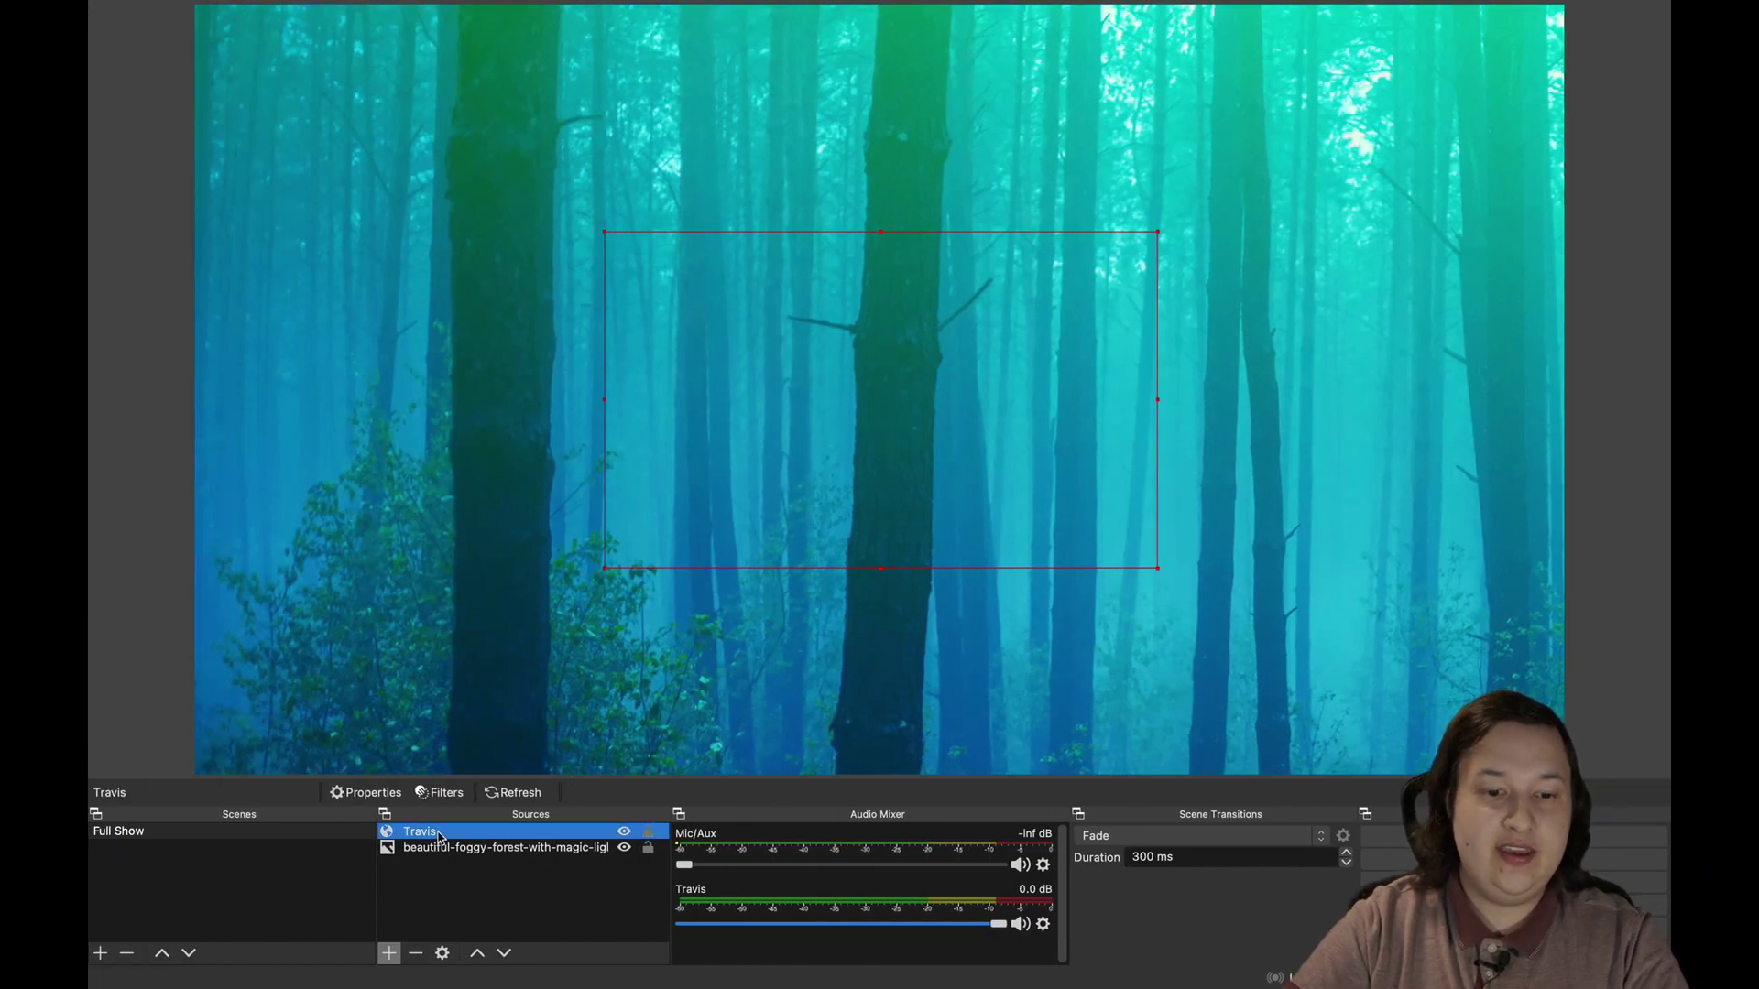
Step: Replace the browser source URL with the guest's view link and move the feed up and left
double_click(438, 833)
drag(906, 531, 585, 521)
key(super+v)
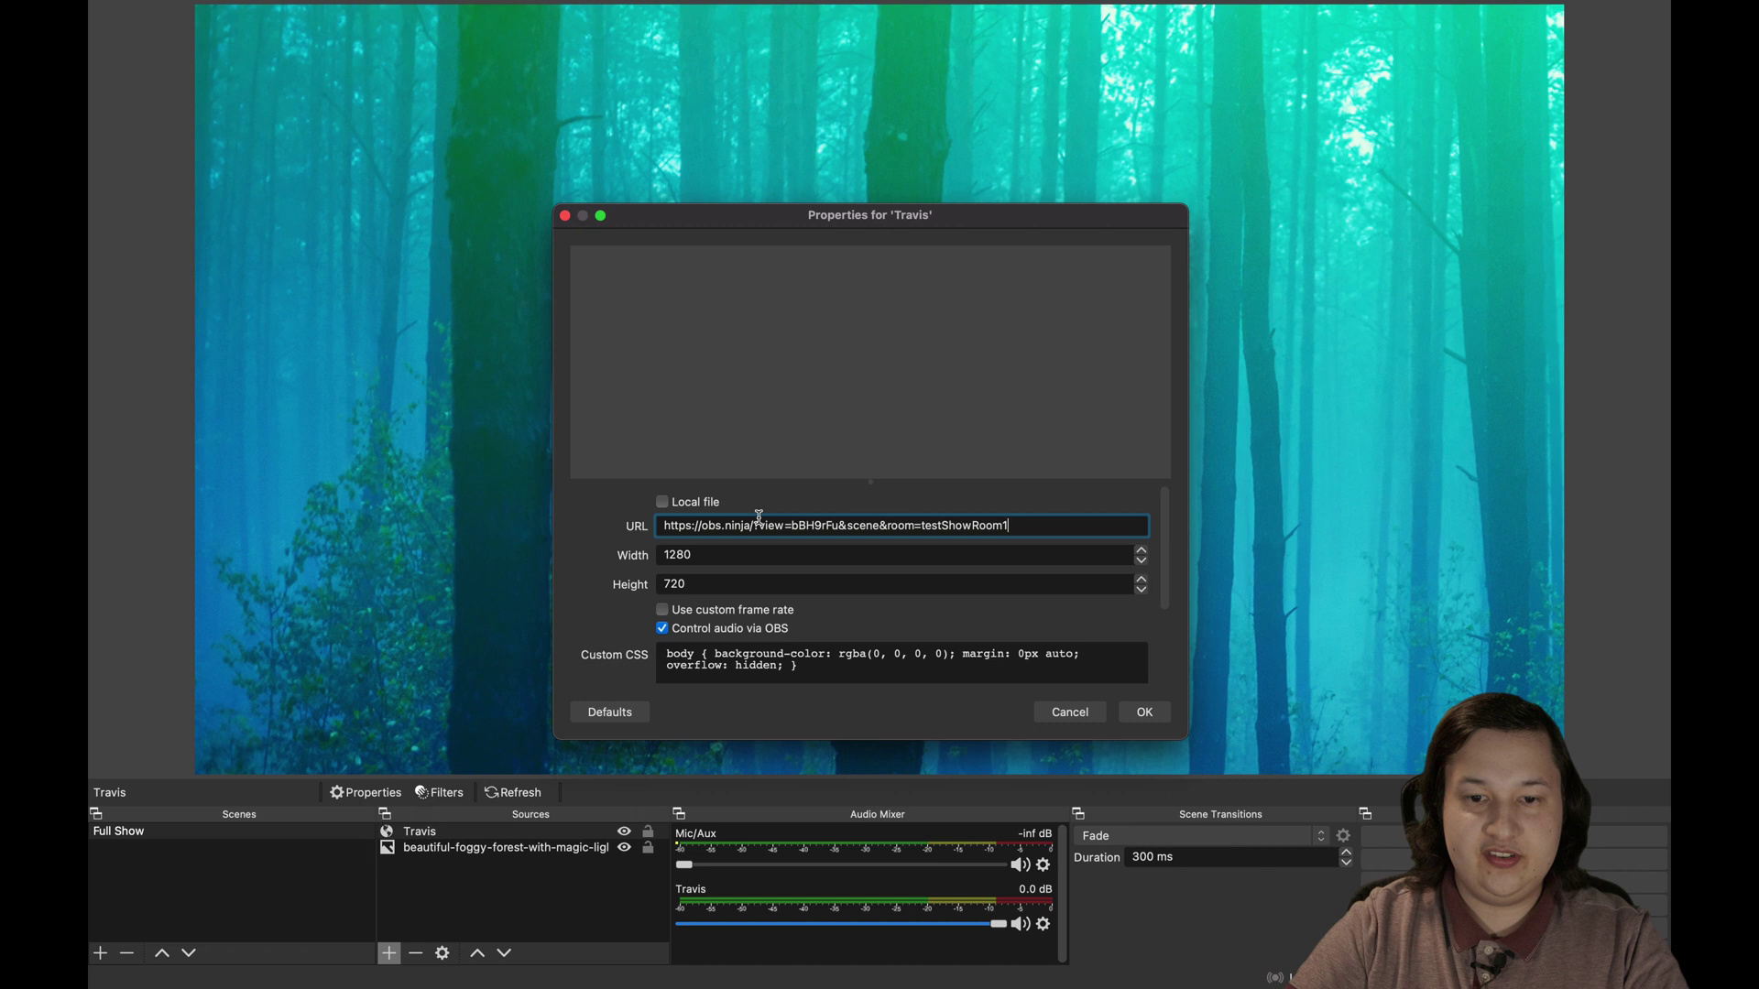
click(1144, 713)
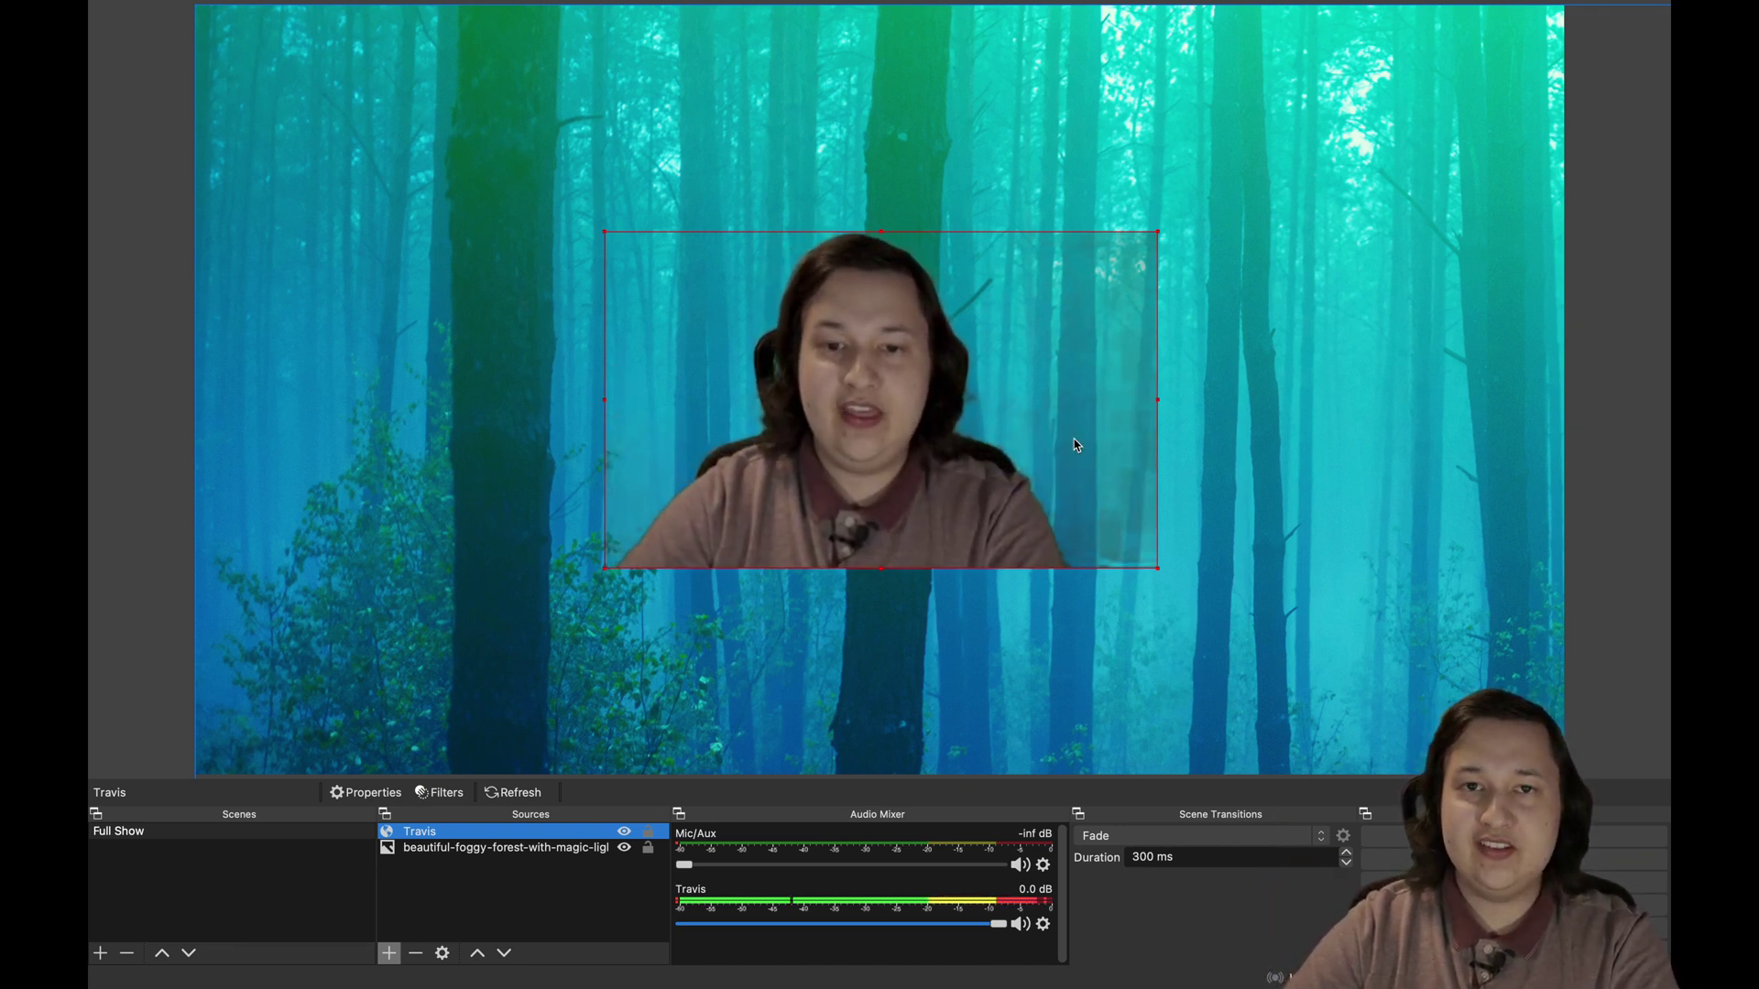
drag(1048, 441, 857, 405)
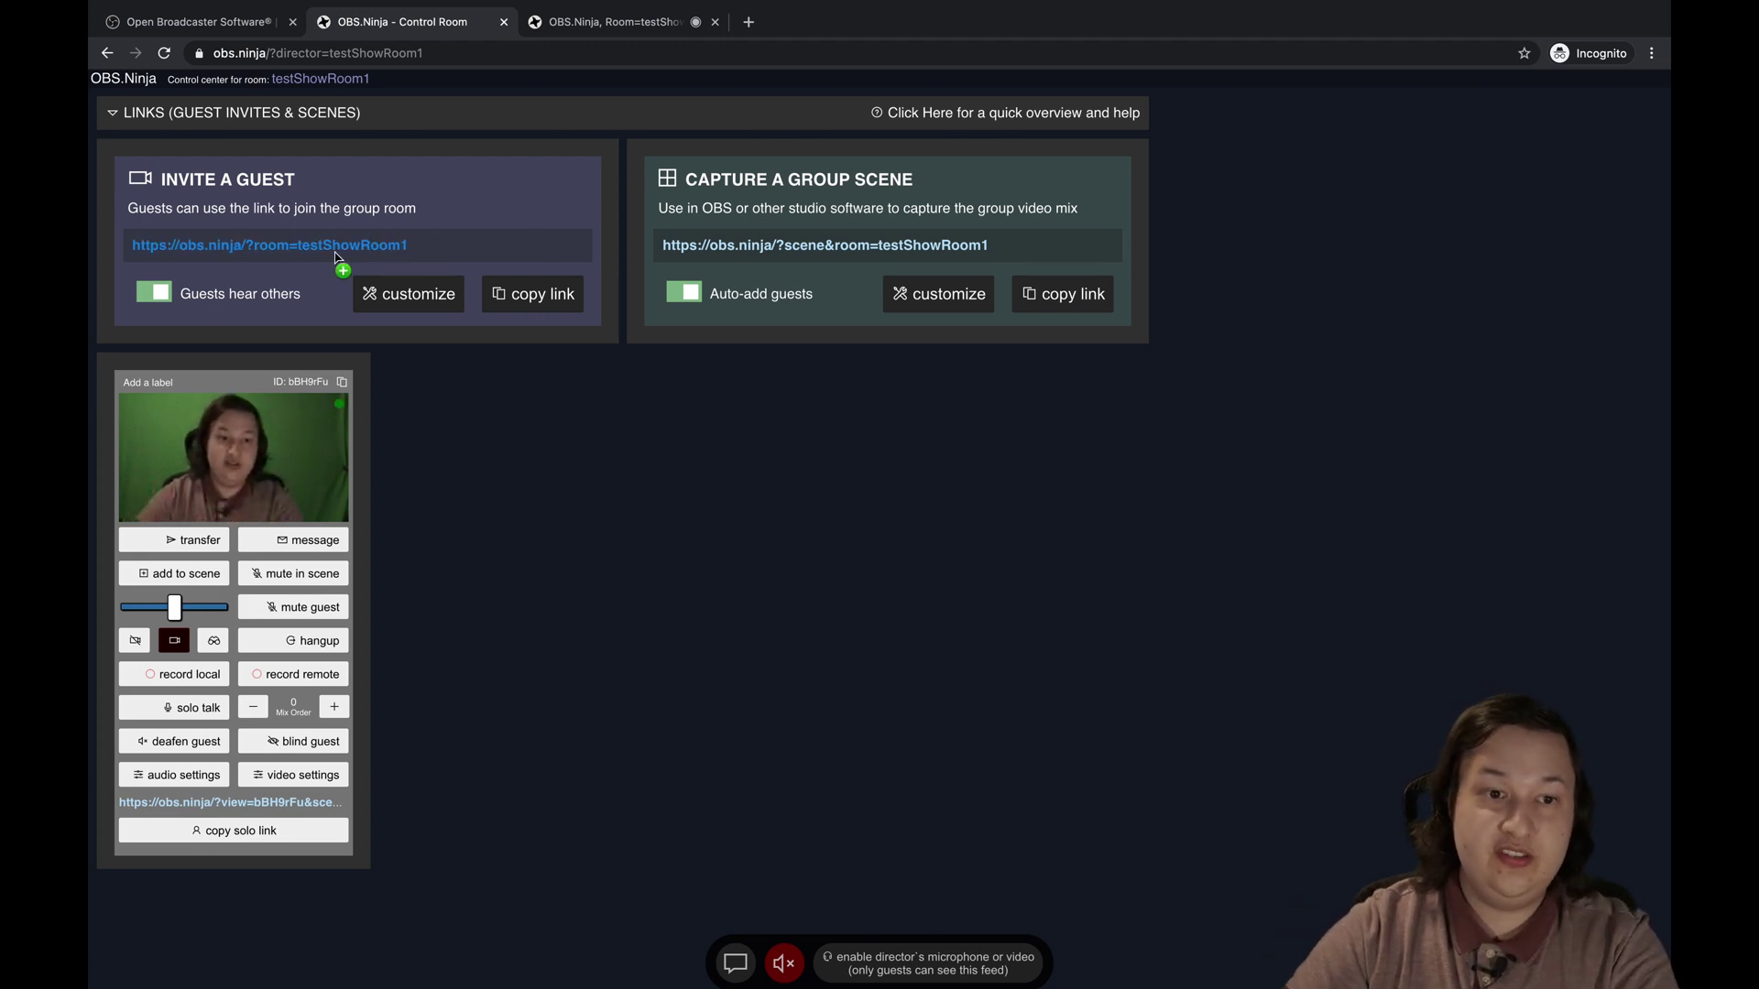
drag(342, 247, 418, 431)
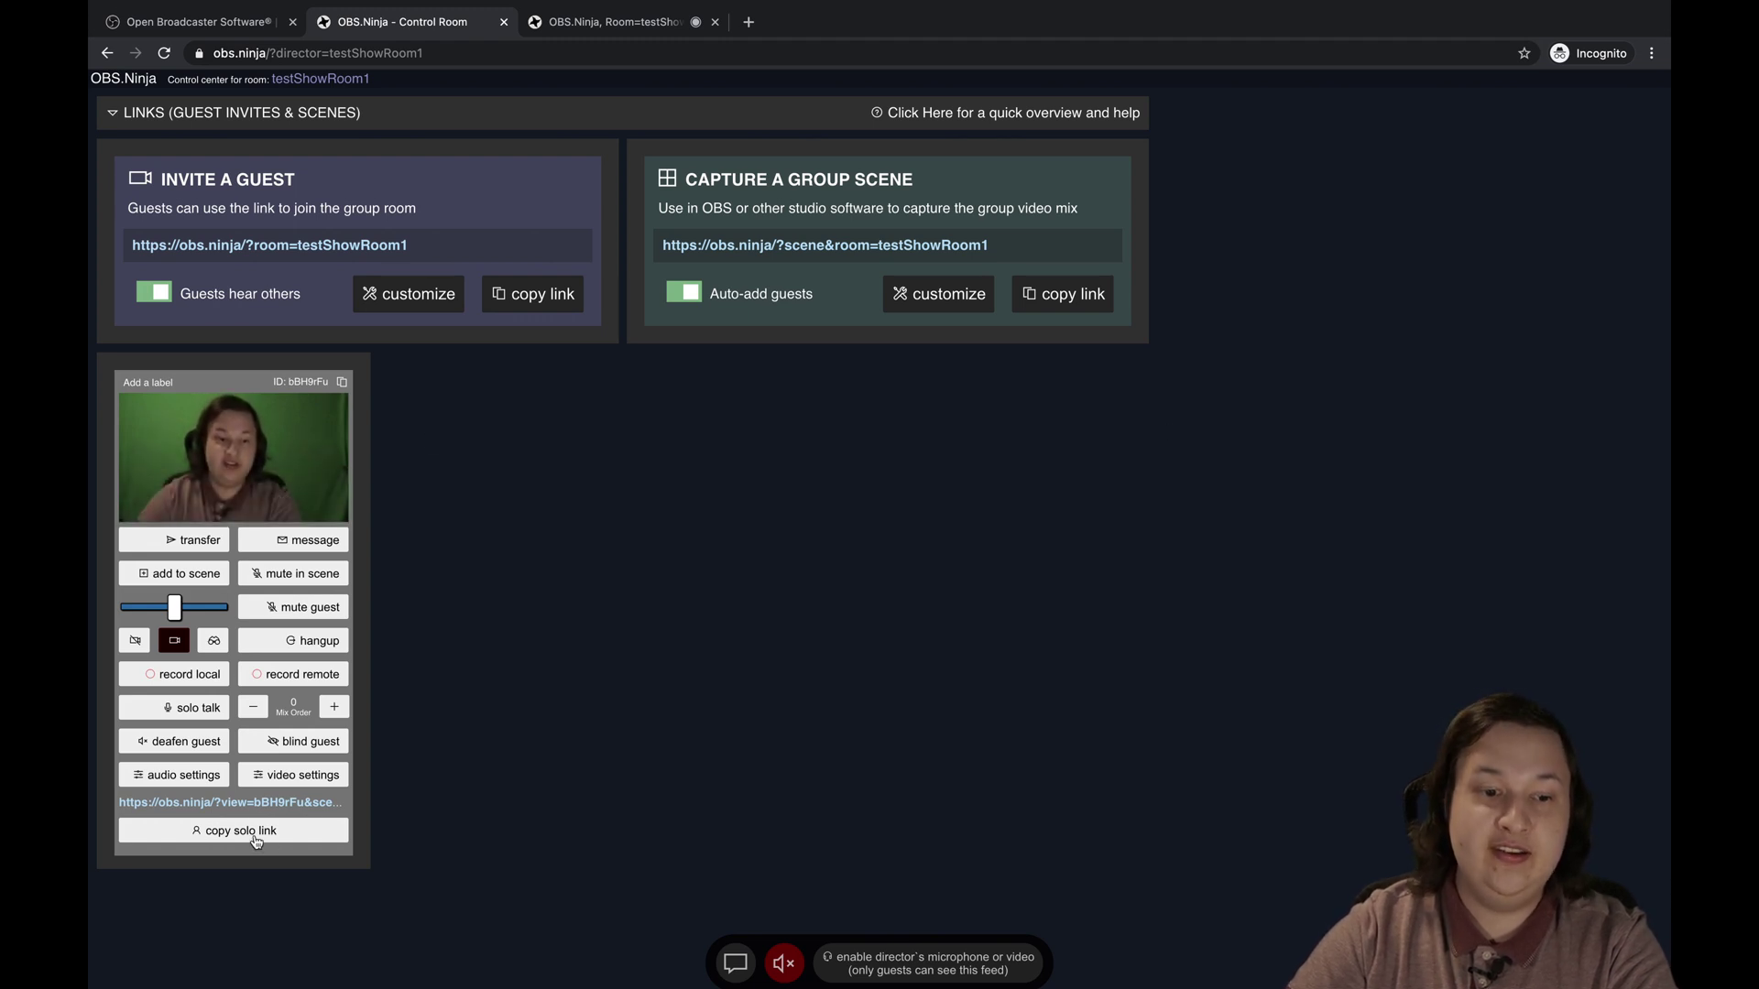
drag(266, 803, 273, 808)
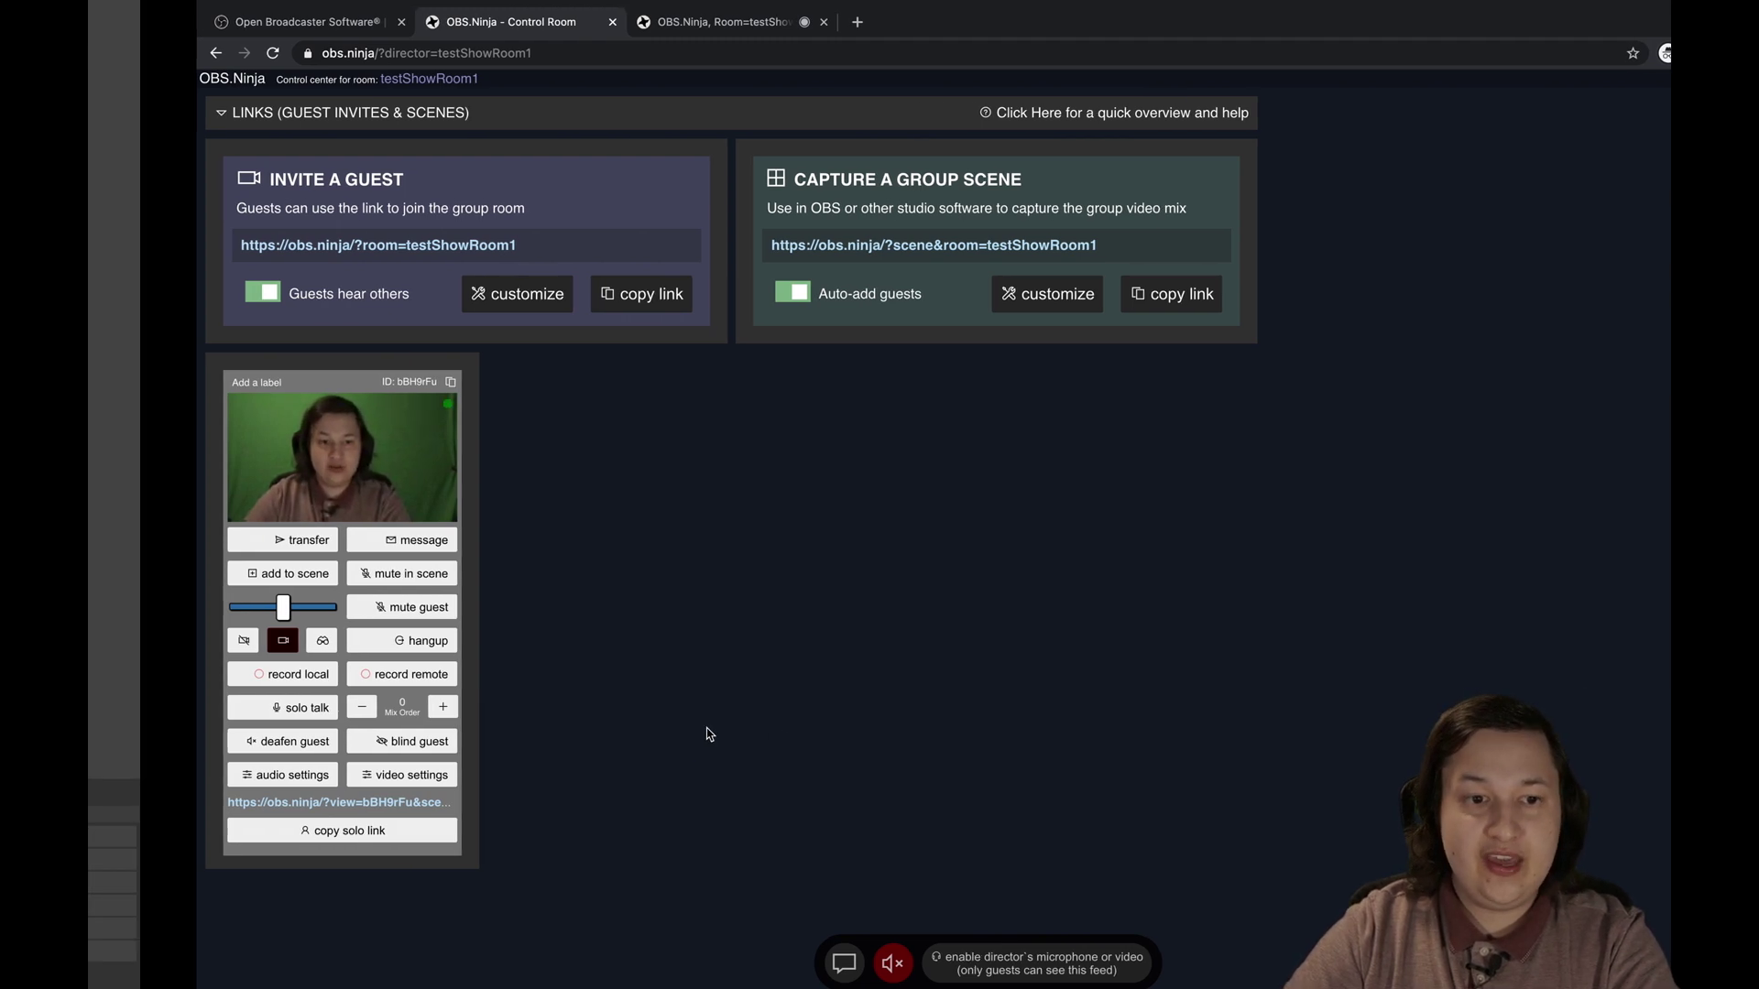
Step: Turn on Studio Mode in OBS and set the guest browser source volume to 0.0 dB
key(ctrl+Left)
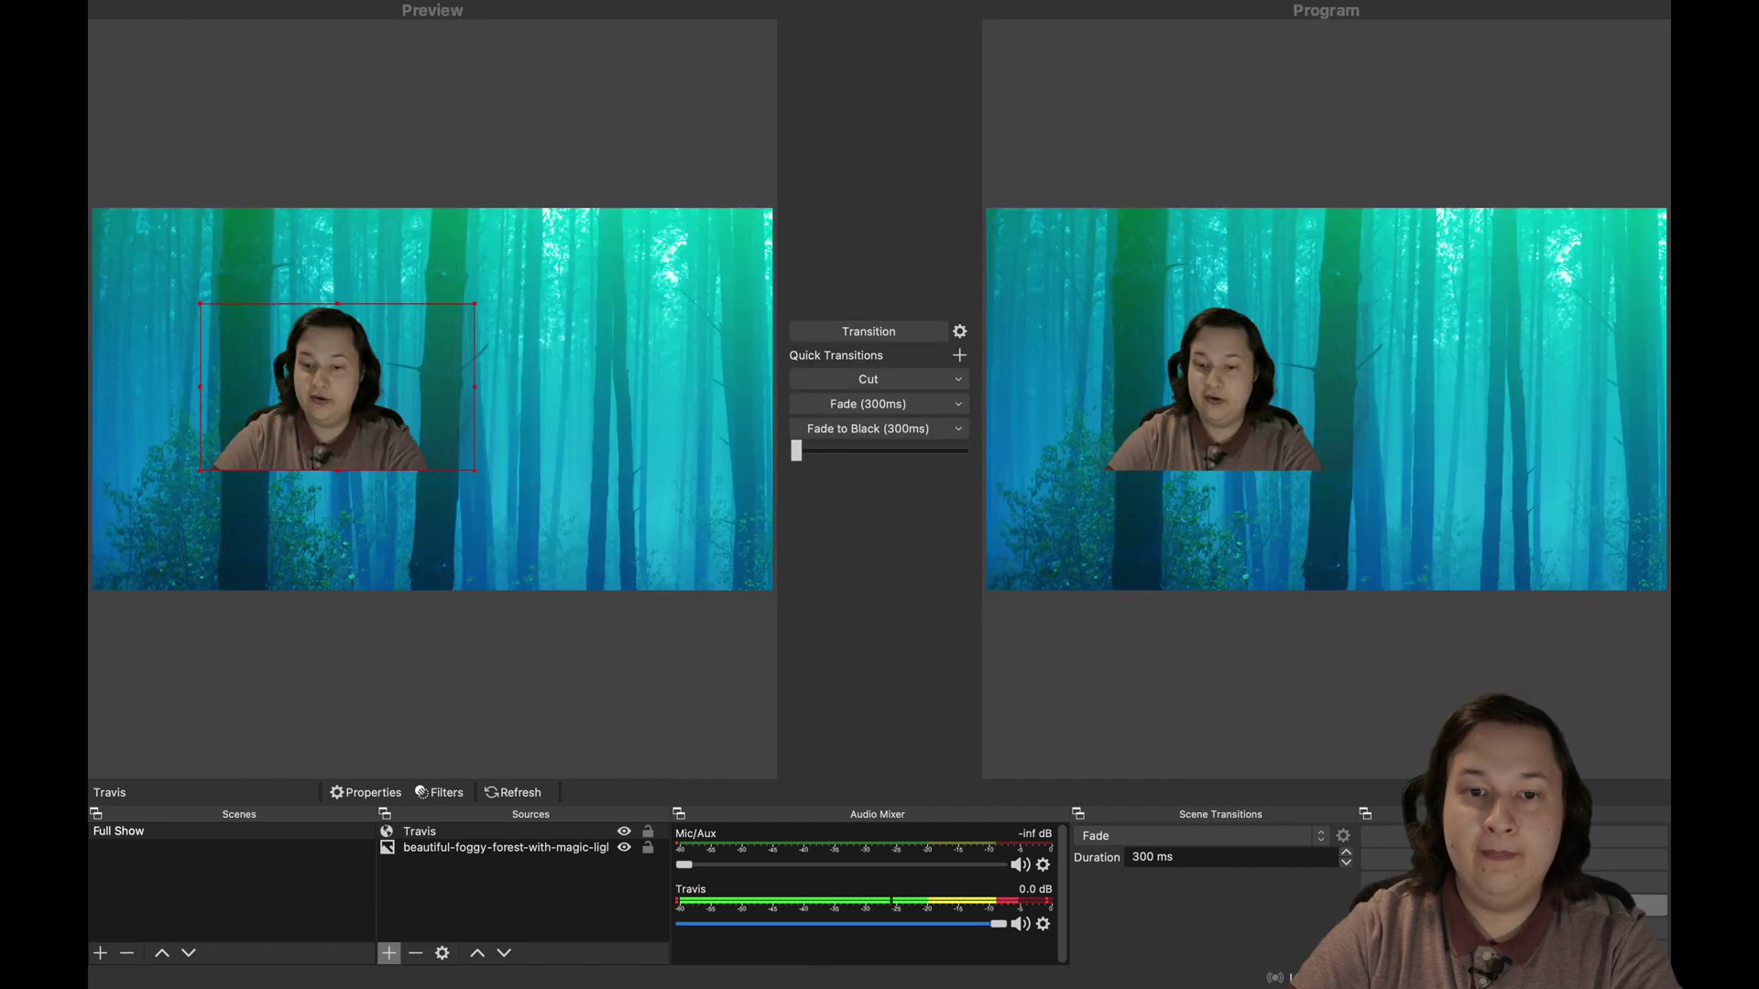
click(1640, 881)
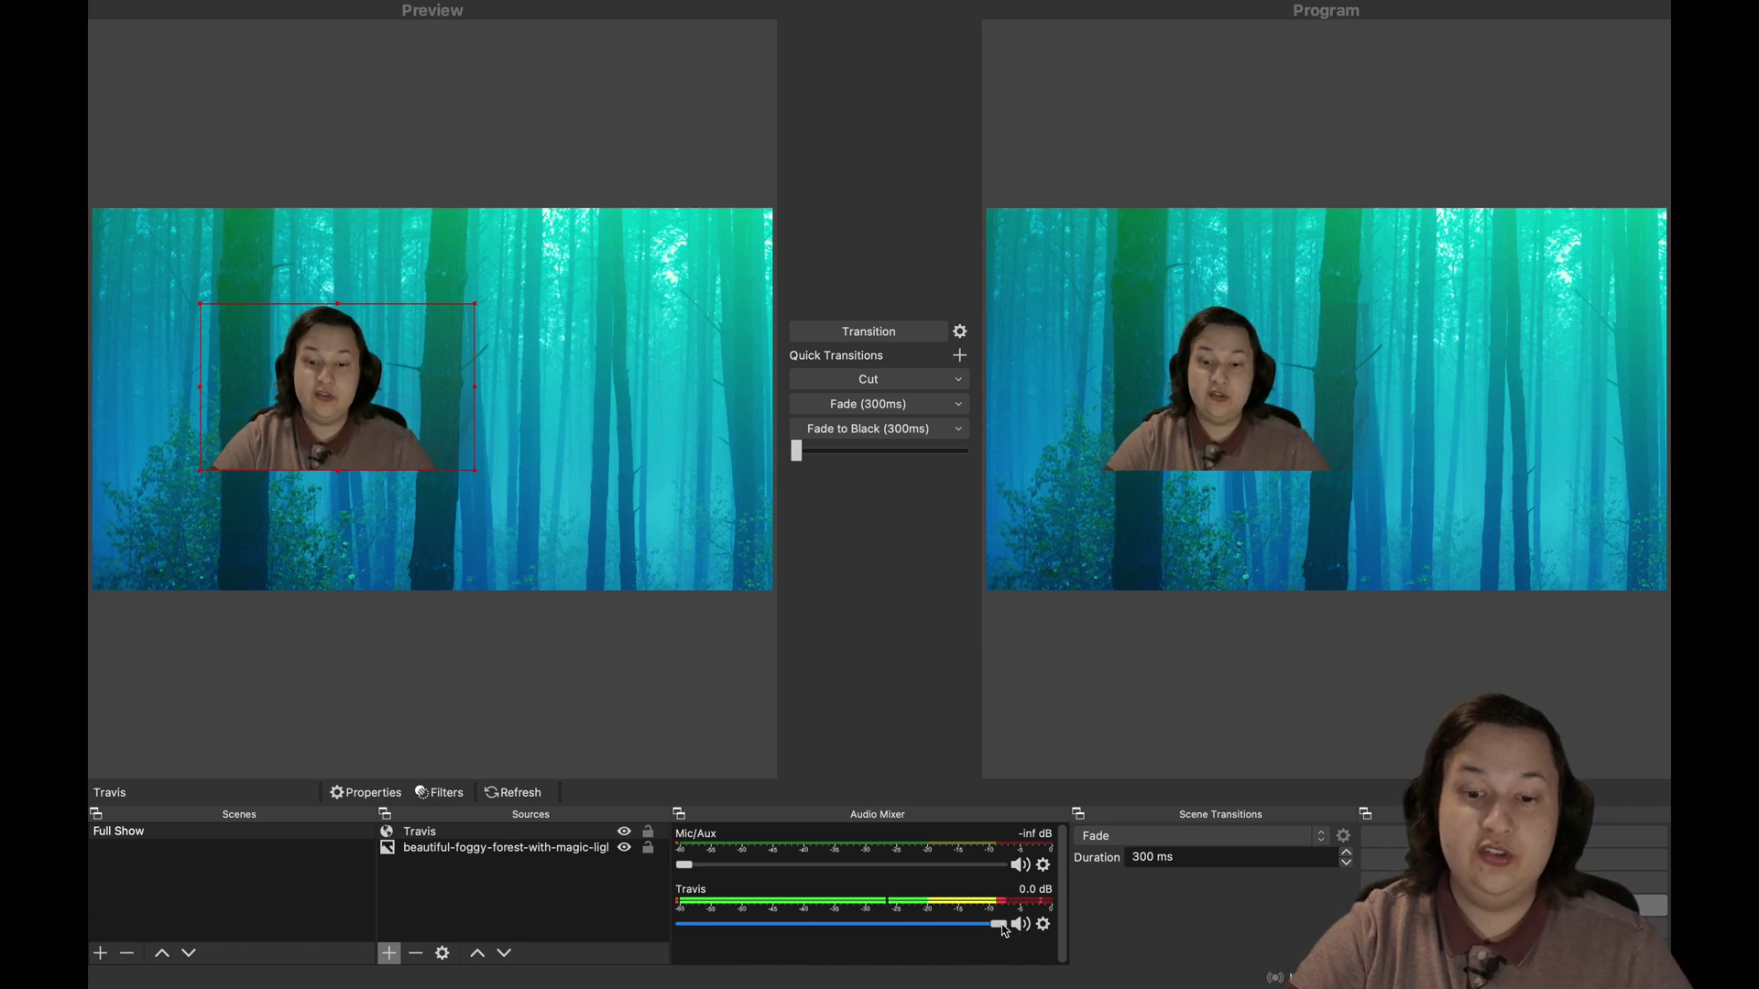
mouse_move(1002, 927)
mouse_down()
mouse_move(837, 928)
mouse_move(1007, 928)
mouse_up()
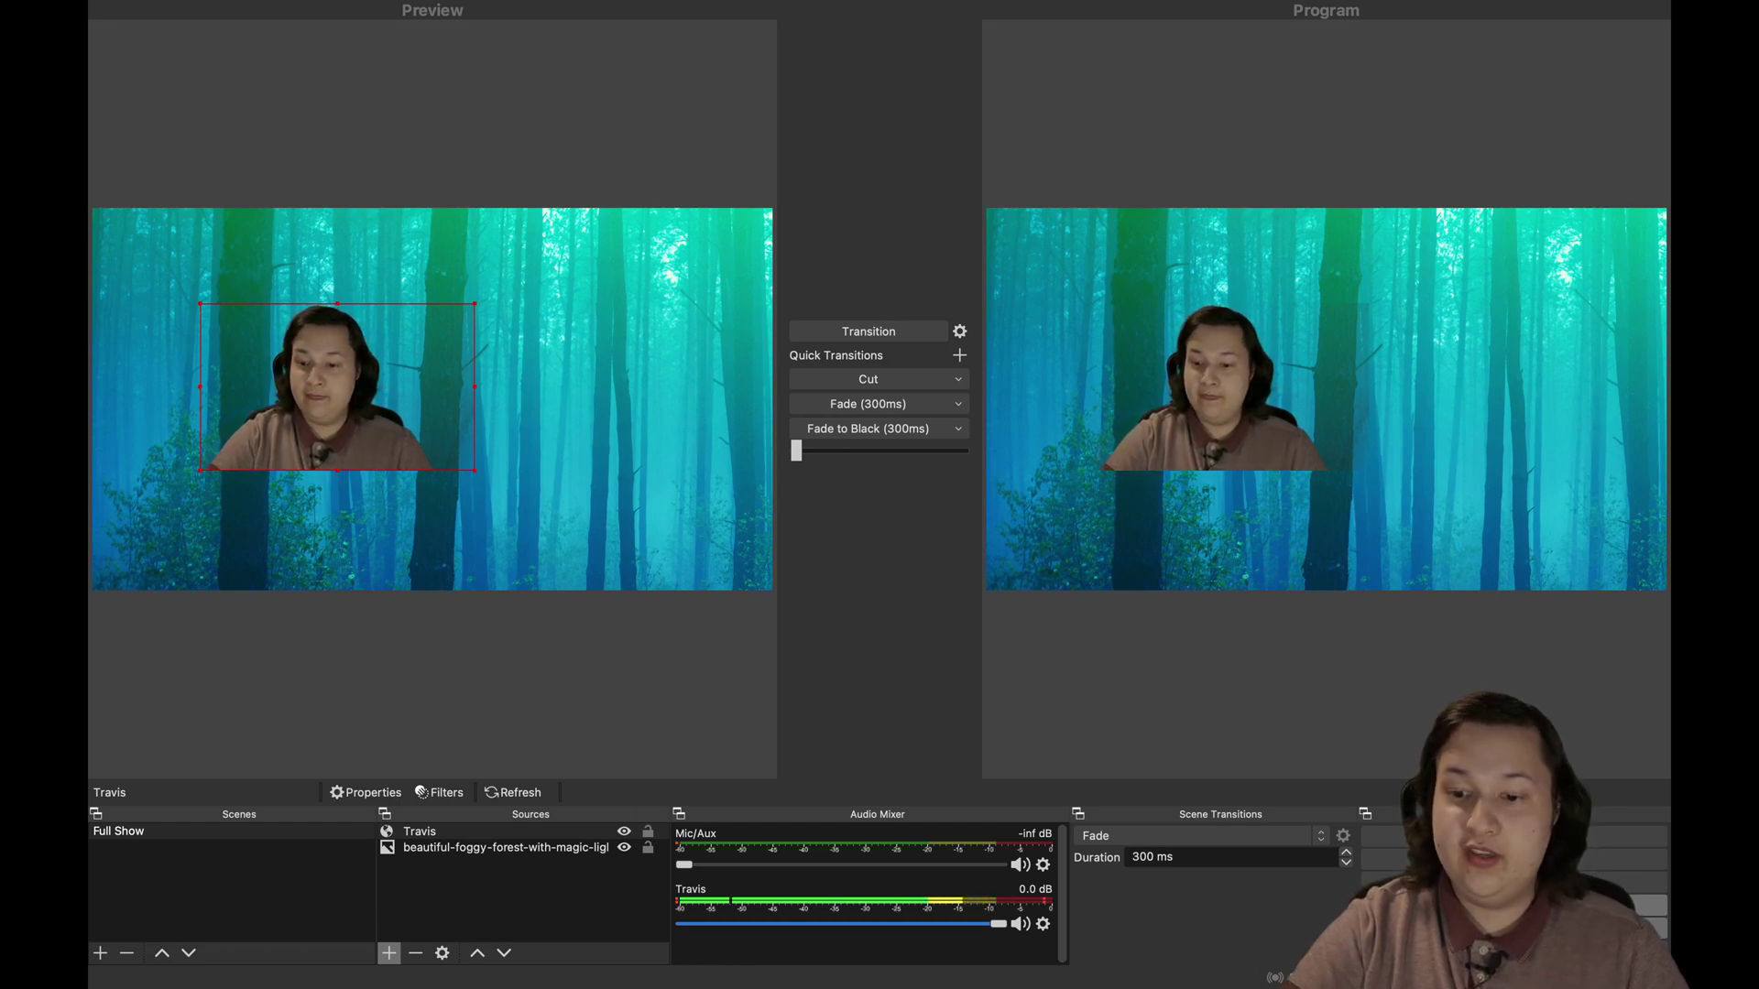
Step: Show the Stream settings: Custom service, server rtmp://rtmp-global.cloud.vimeo.com/live, with stream key
key(super+comma)
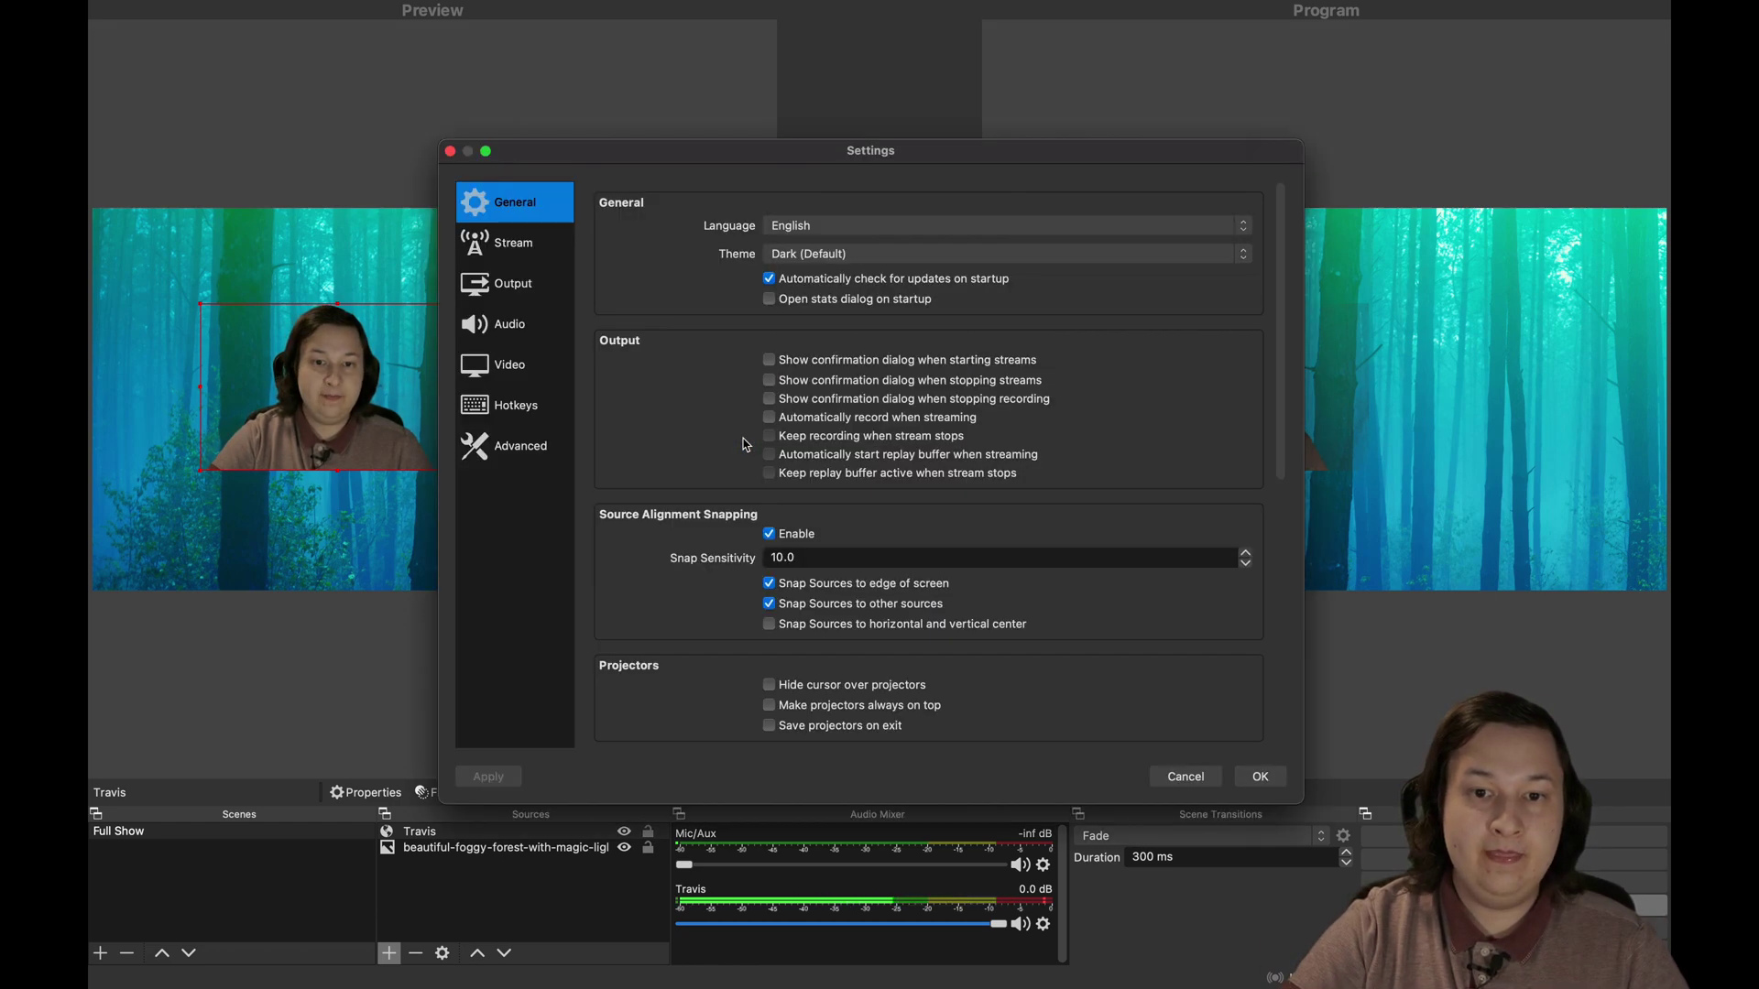
click(513, 251)
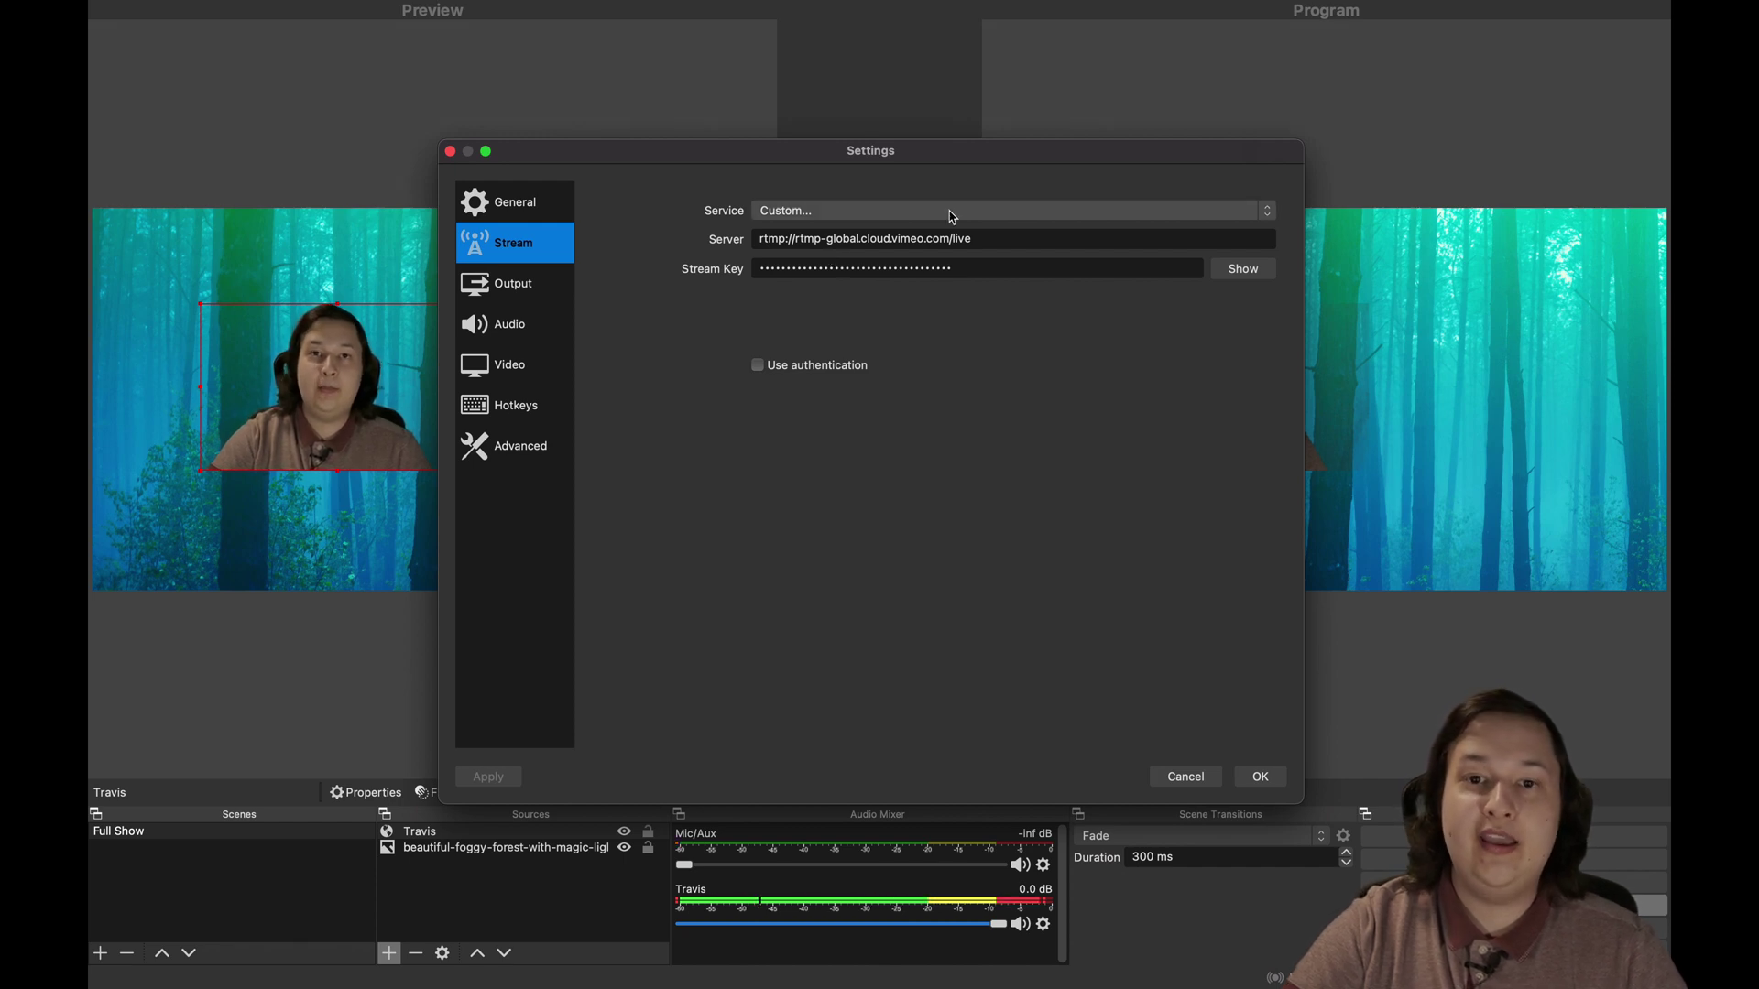
drag(912, 159, 960, 127)
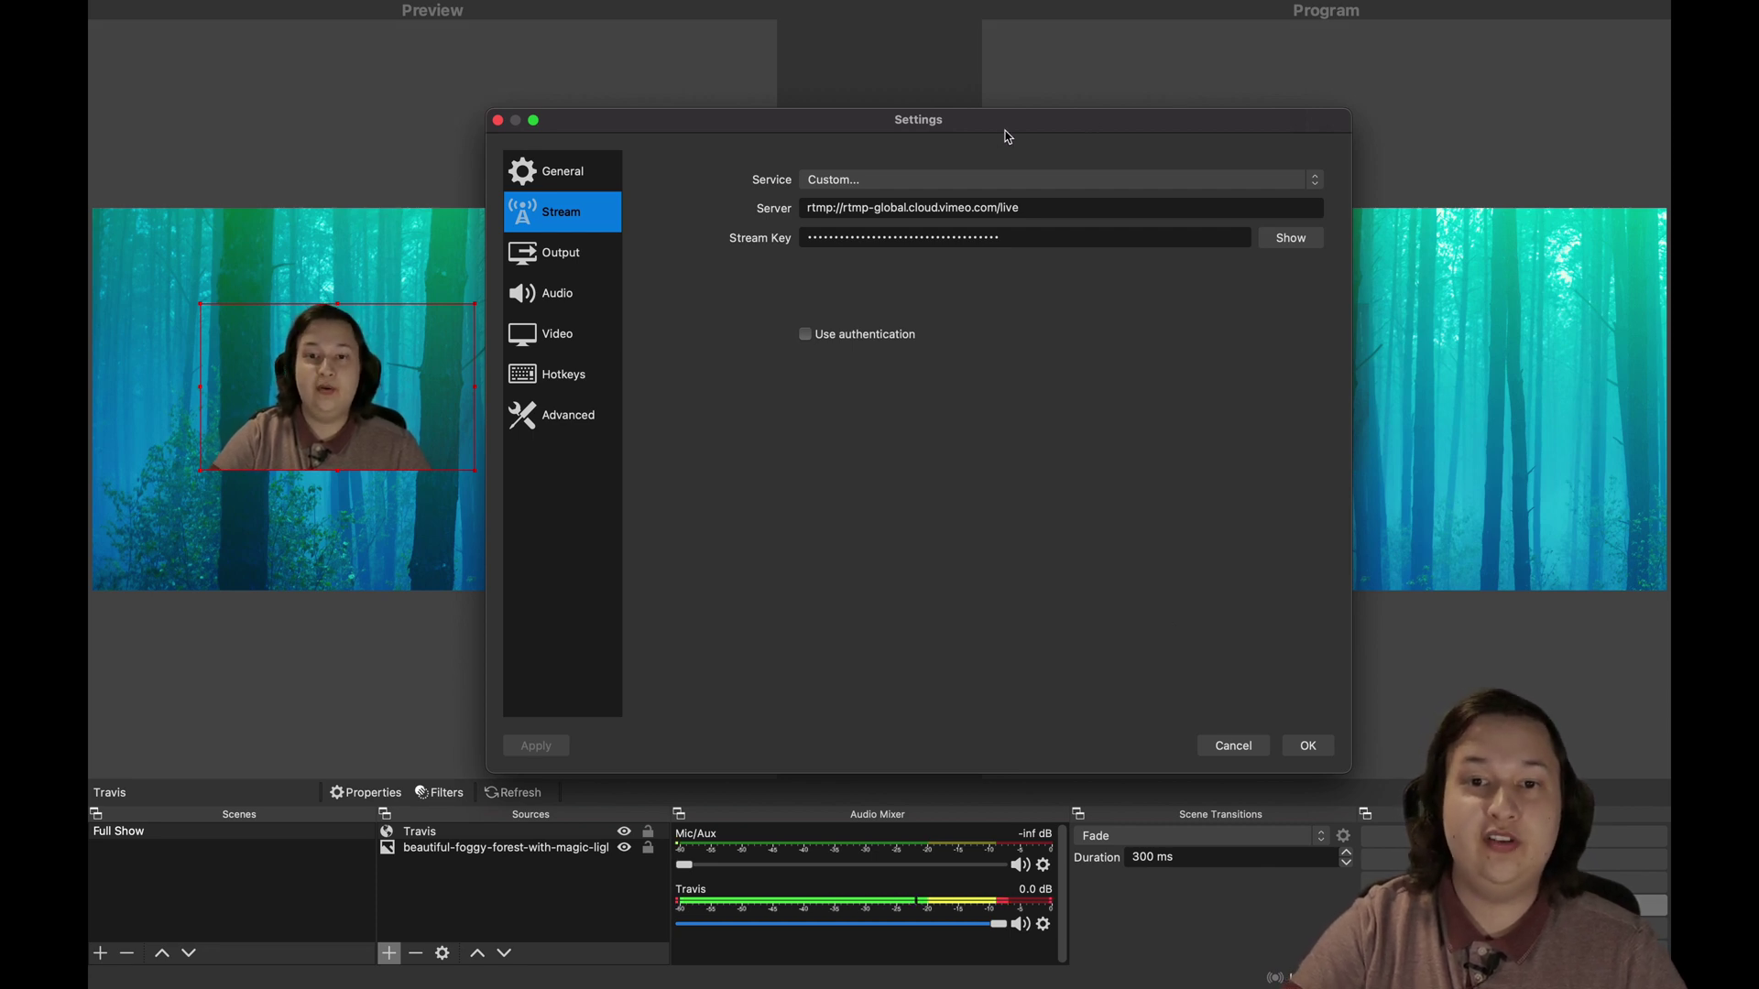
drag(992, 129, 947, 71)
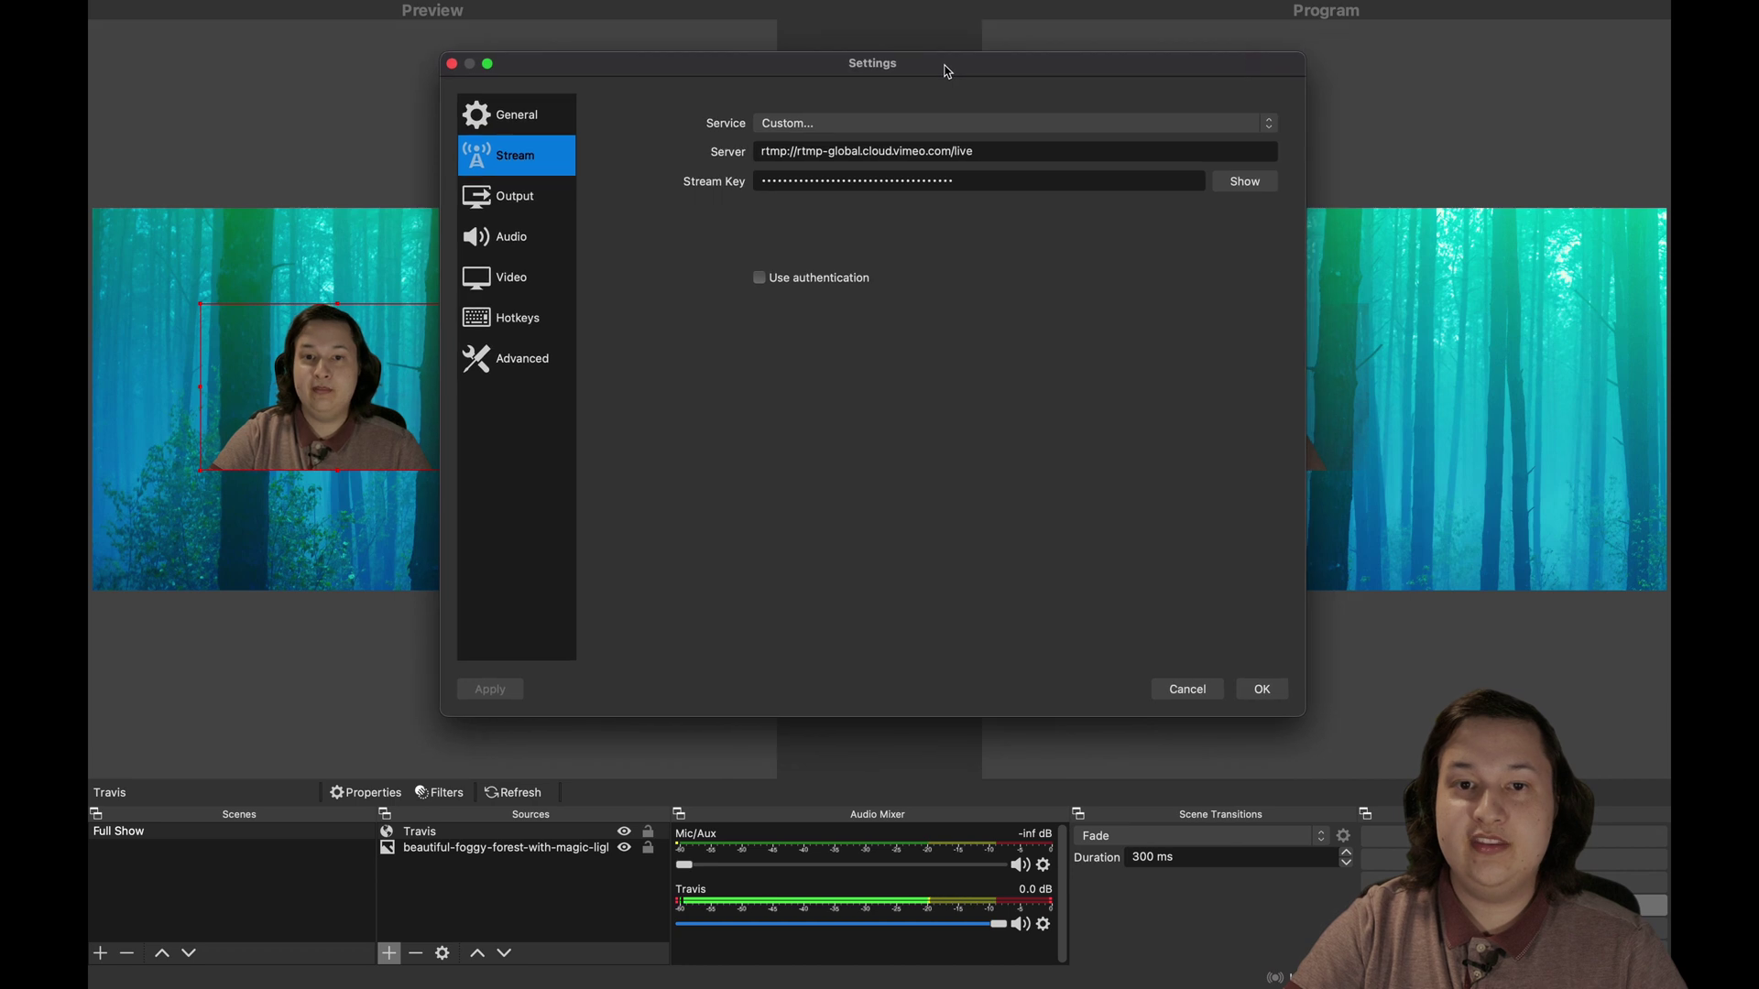